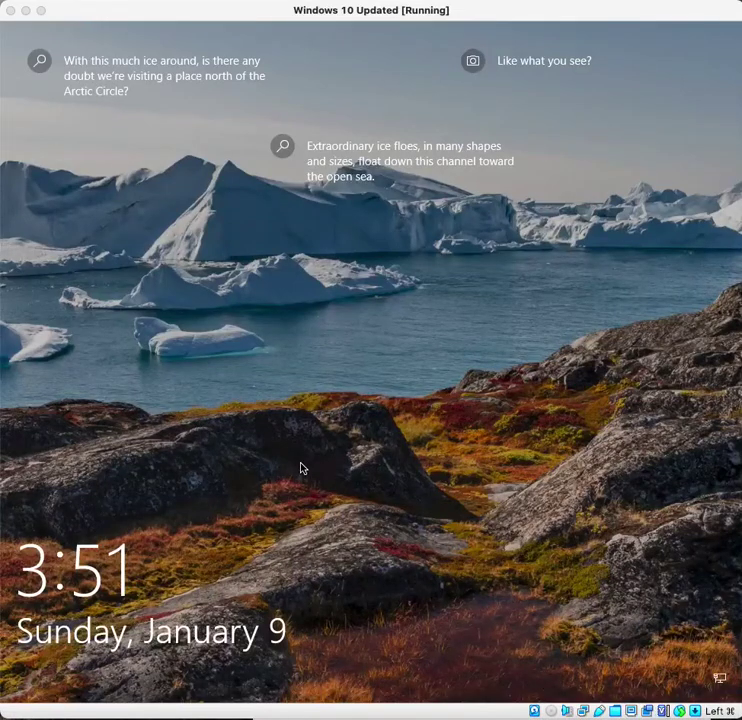
# - Dismiss the lock screen and enter the PIN to sign in to the Windows 10 VM
pyautogui.click(301, 469)
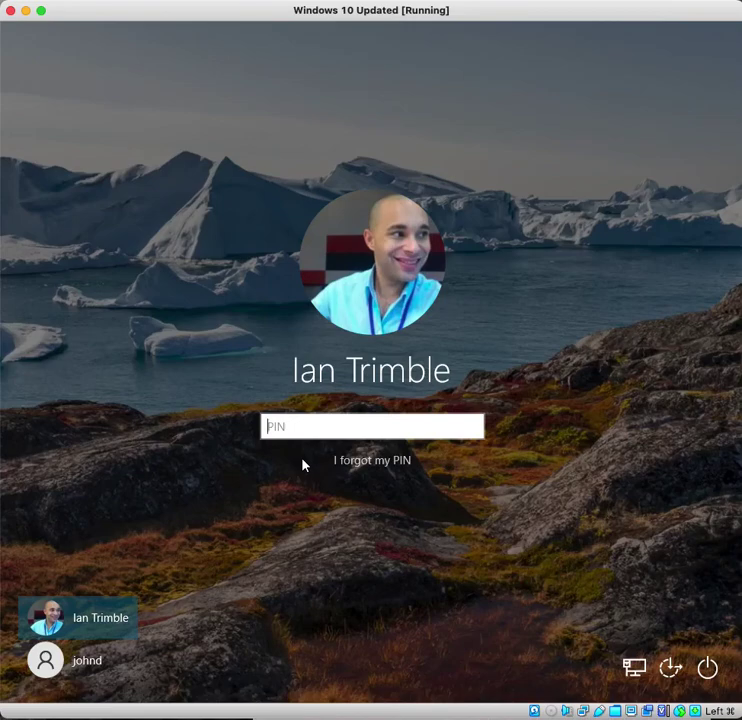
pyautogui.write('••••')
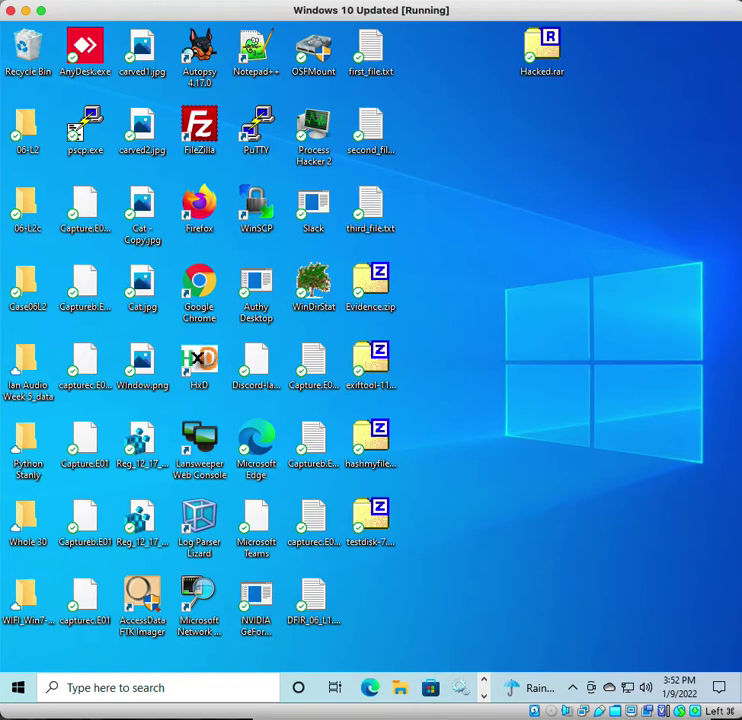
# - Copy Security.evtx from the host onto the VM desktop
pyautogui.rightClick(510, 300)
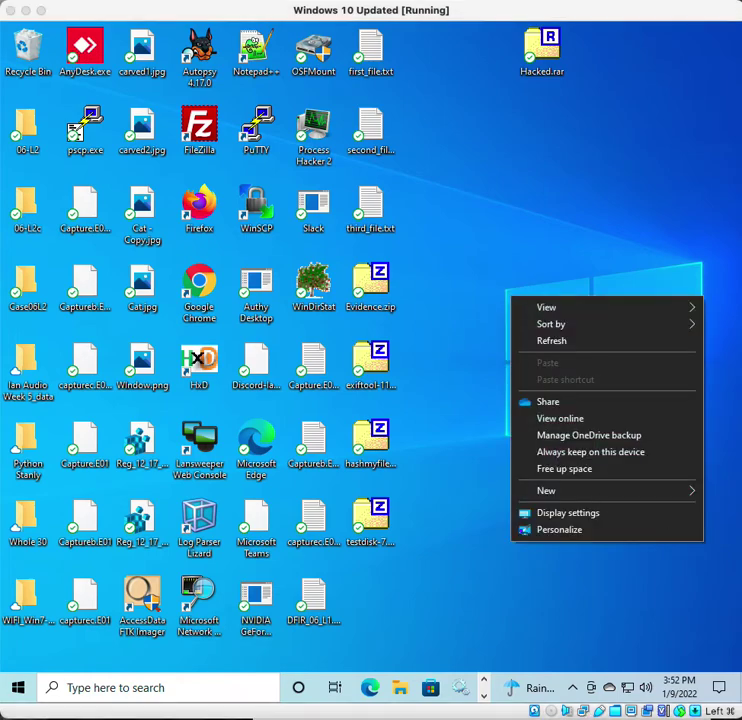
pyautogui.moveTo(606, 407); pyautogui.dragTo(553, 215)
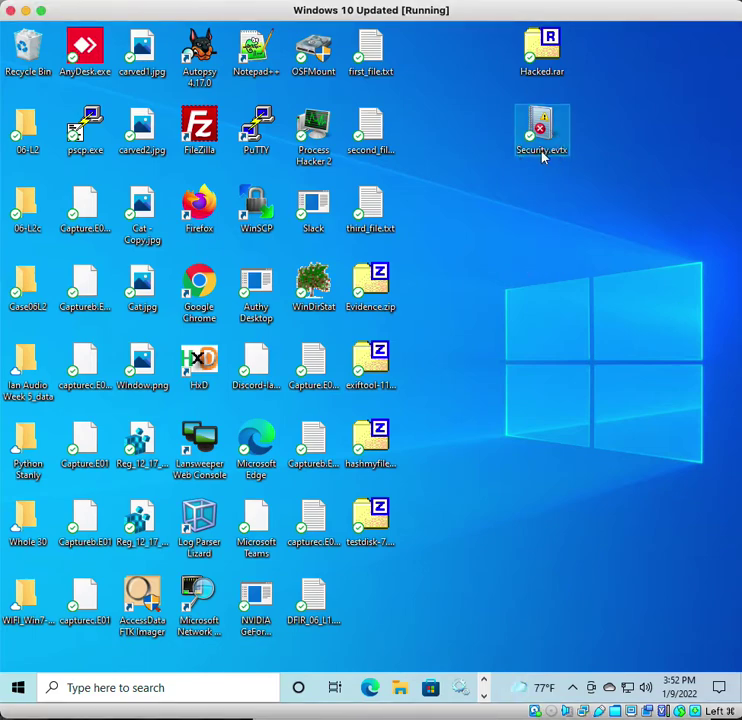
# - Open Security.evtx in Event Viewer, enlarge the event list, and right-click the saved Security log
pyautogui.doubleClick(542, 152)
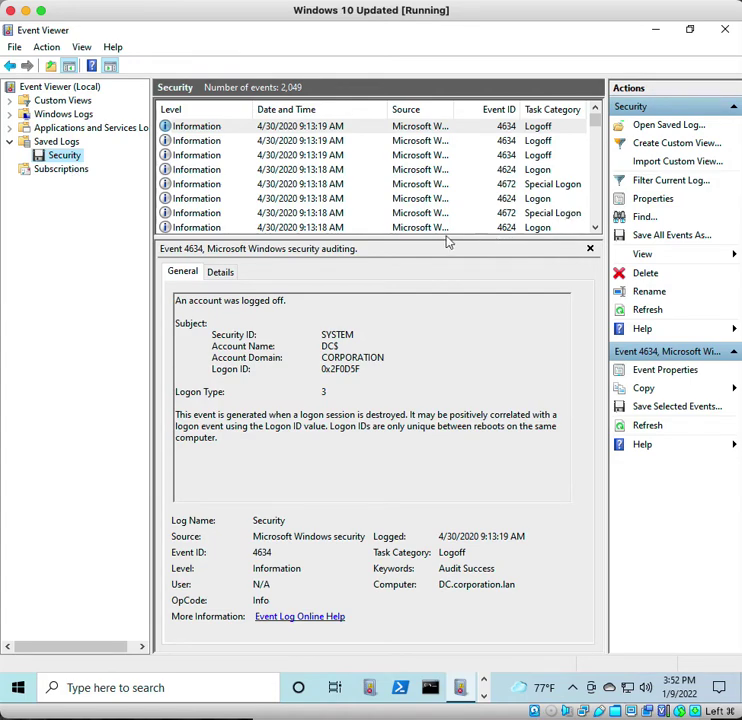
pyautogui.moveTo(434, 236); pyautogui.dragTo(452, 449)
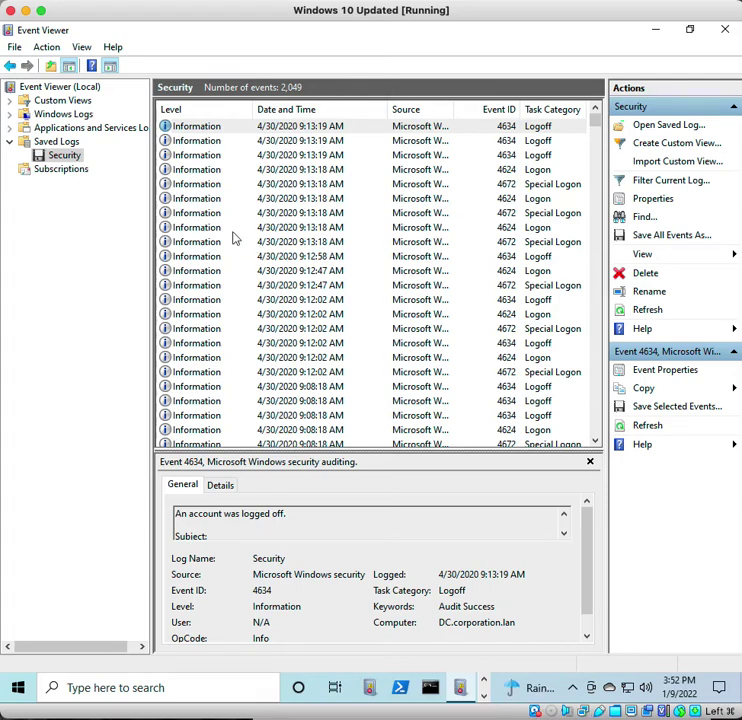
pyautogui.rightClick(70, 157)
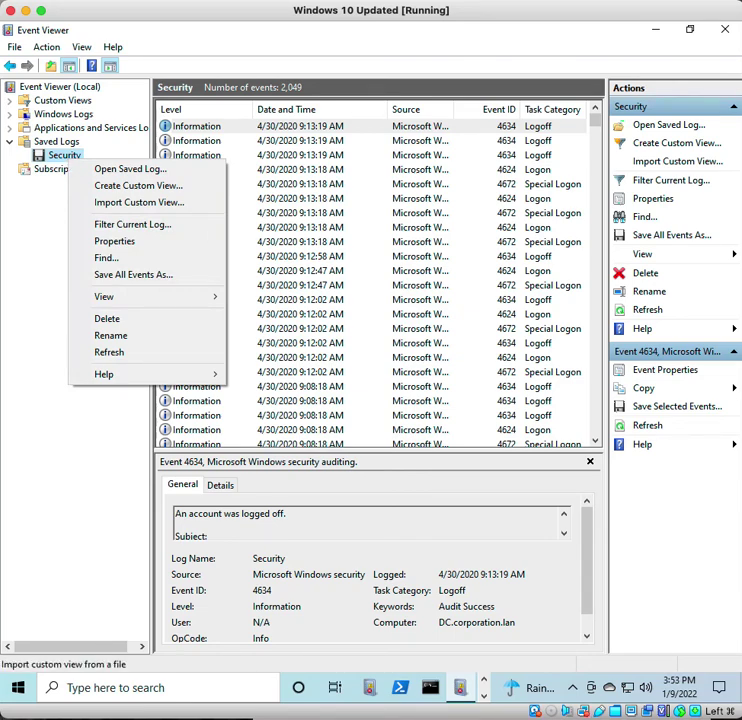
# - Use Filter Current Log to show only Event ID 4720 in the saved Security log
pyautogui.click(158, 226)
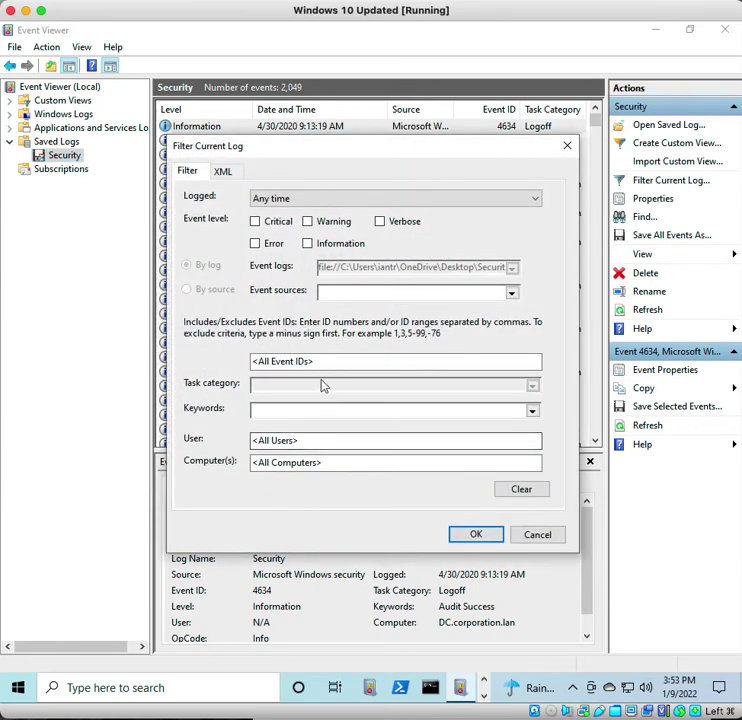
pyautogui.click(318, 361)
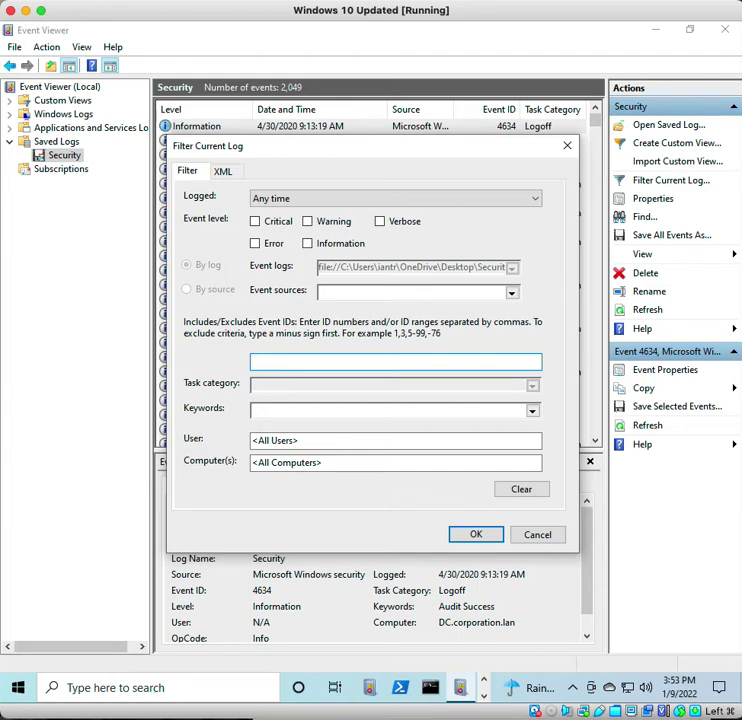
pyautogui.write('4720')
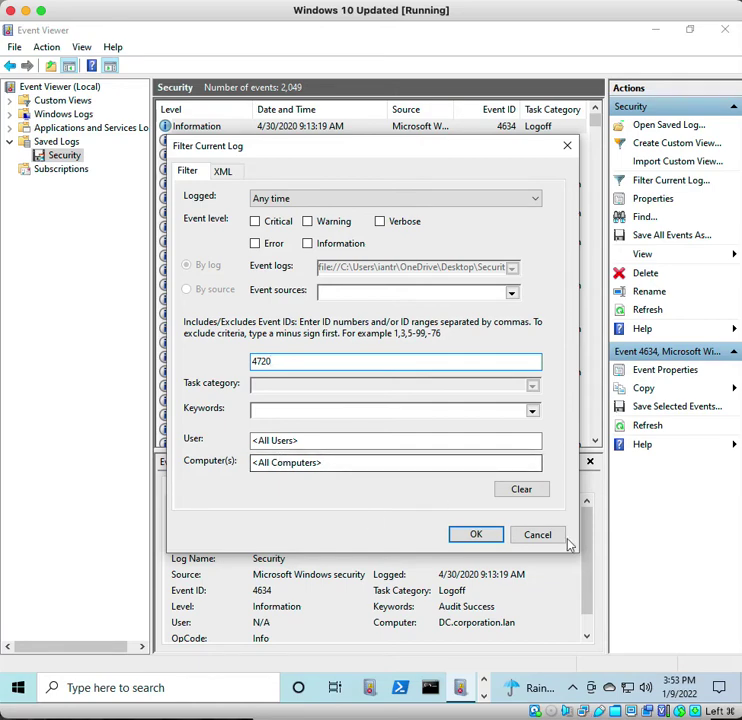
pyautogui.click(467, 540)
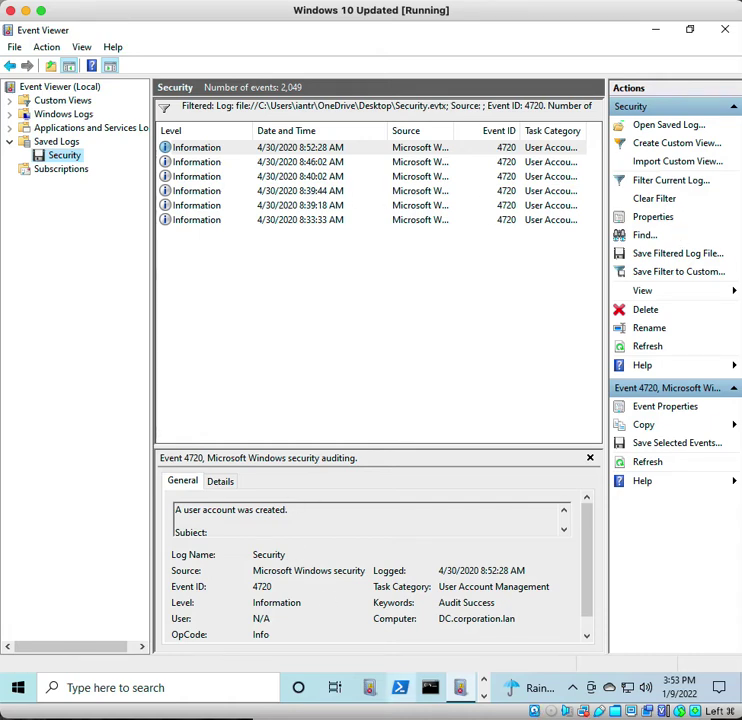
# - Enlarge the details pane and view the 8:46:02, 8:40:02, 8:39:44, 8:39:18 and 8:33:33 AM 4720 events
pyautogui.moveTo(377, 448); pyautogui.dragTo(389, 300)
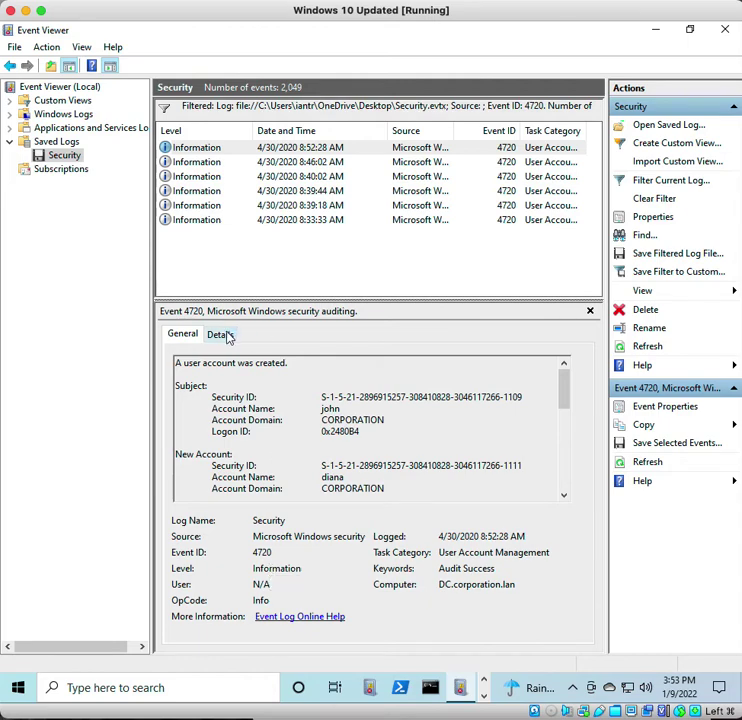
pyautogui.click(200, 162)
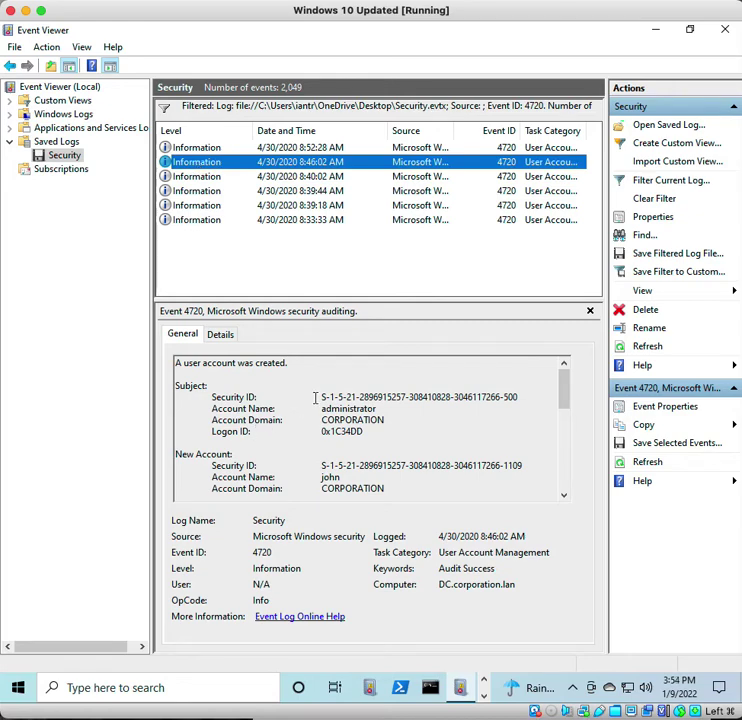
pyautogui.click(181, 177)
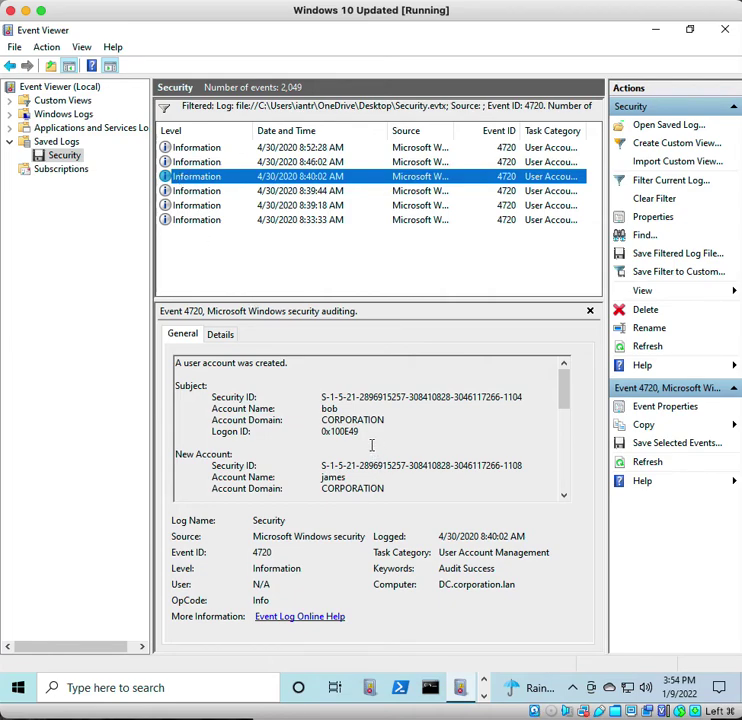
pyautogui.click(174, 190)
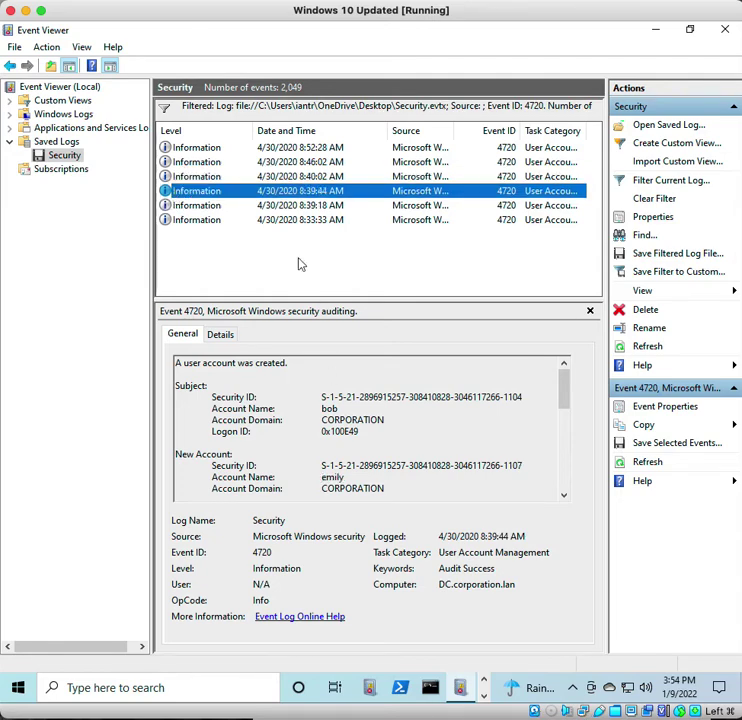
pyautogui.click(212, 207)
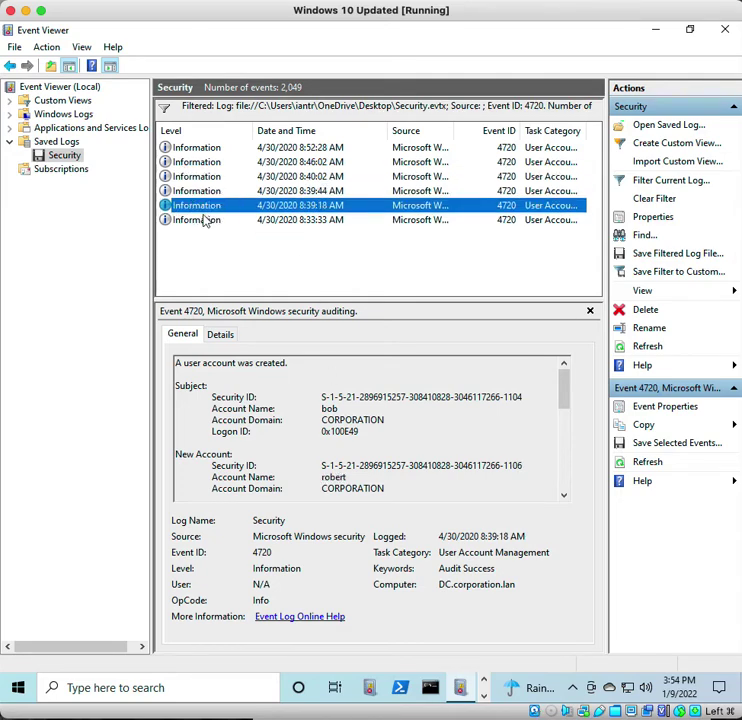
pyautogui.click(197, 222)
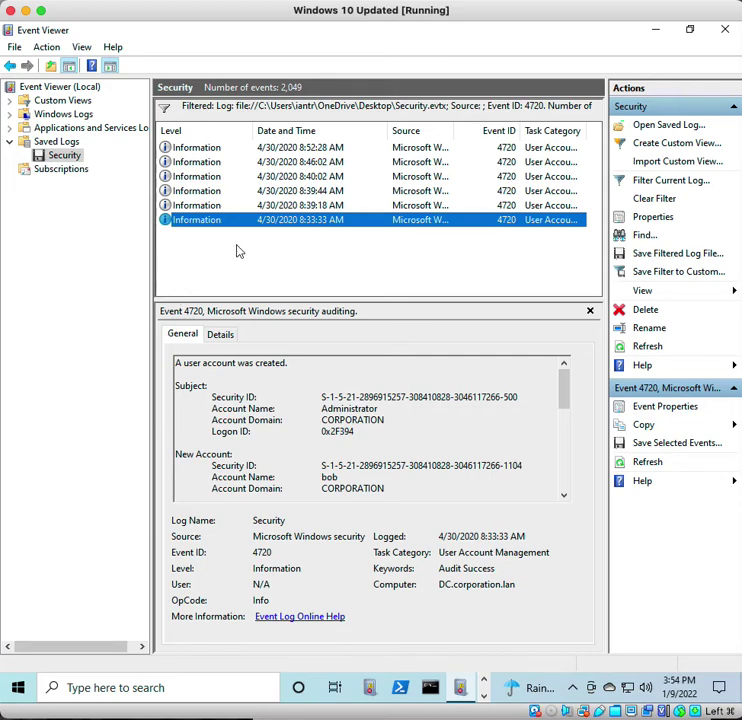
# - Revisit the 4720 events up to 8:52:28 AM, comparing it with the 8:46:02 AM event
pyautogui.click(226, 206)
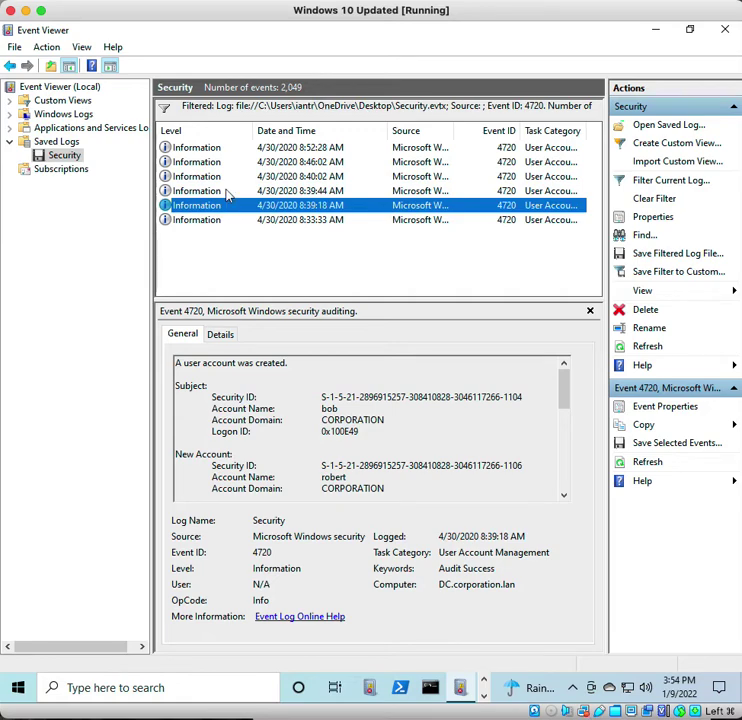
pyautogui.click(227, 192)
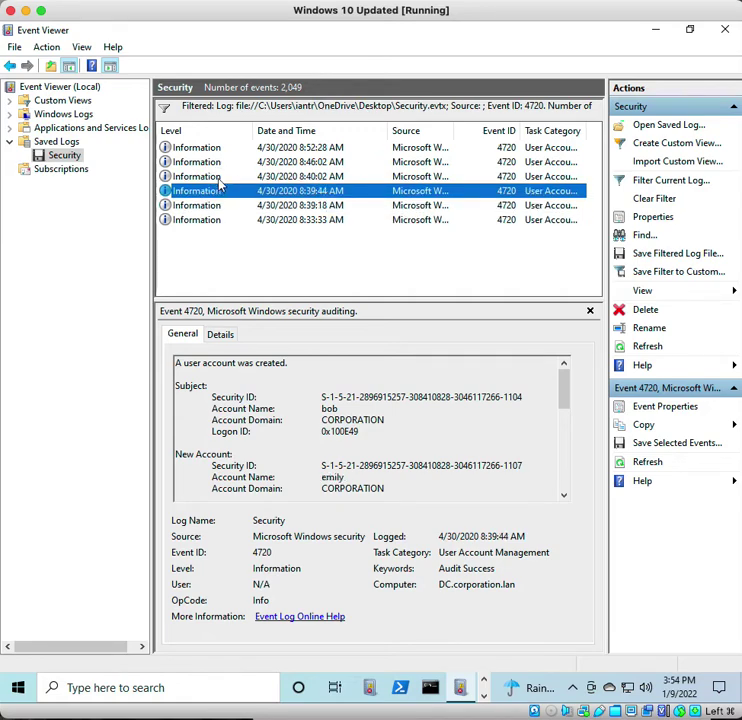
pyautogui.click(221, 180)
pyautogui.click(217, 164)
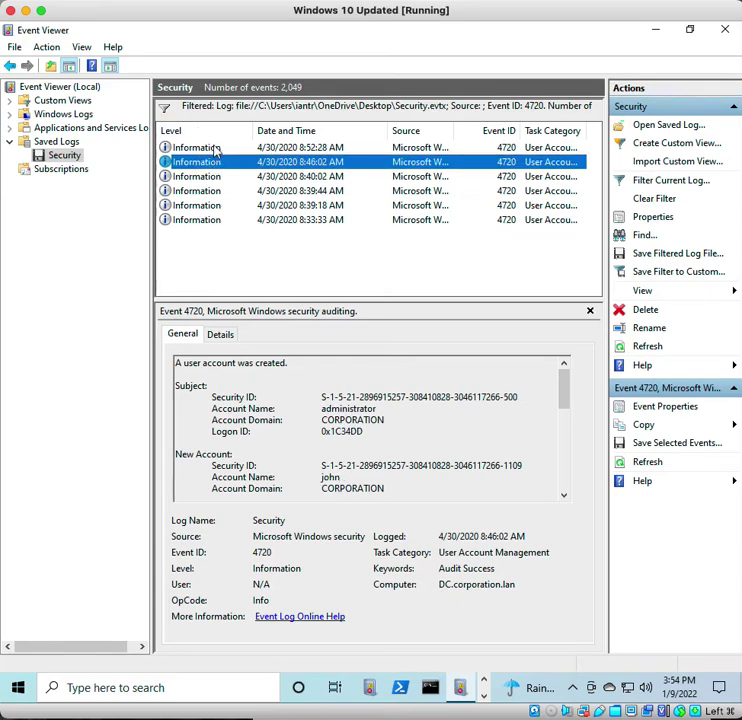
pyautogui.click(214, 149)
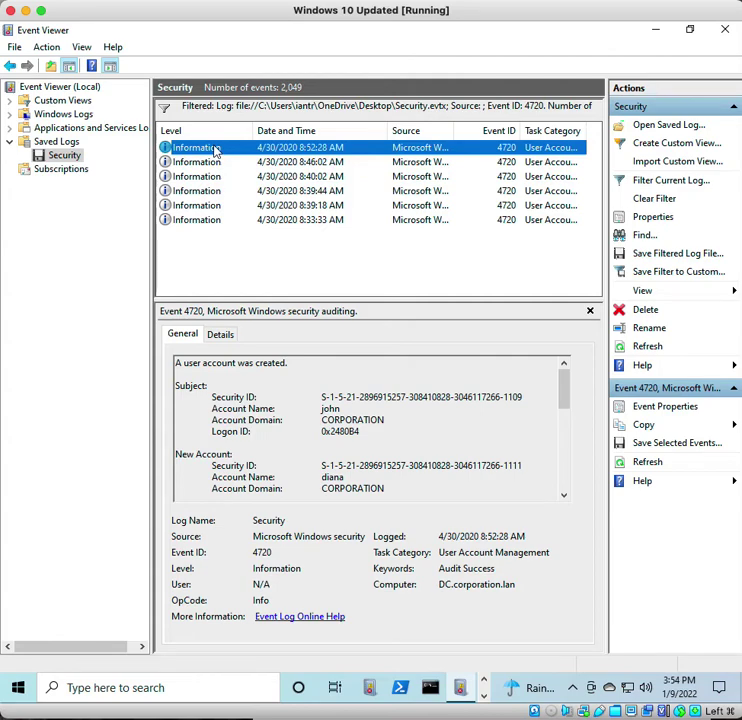
pyautogui.click(207, 162)
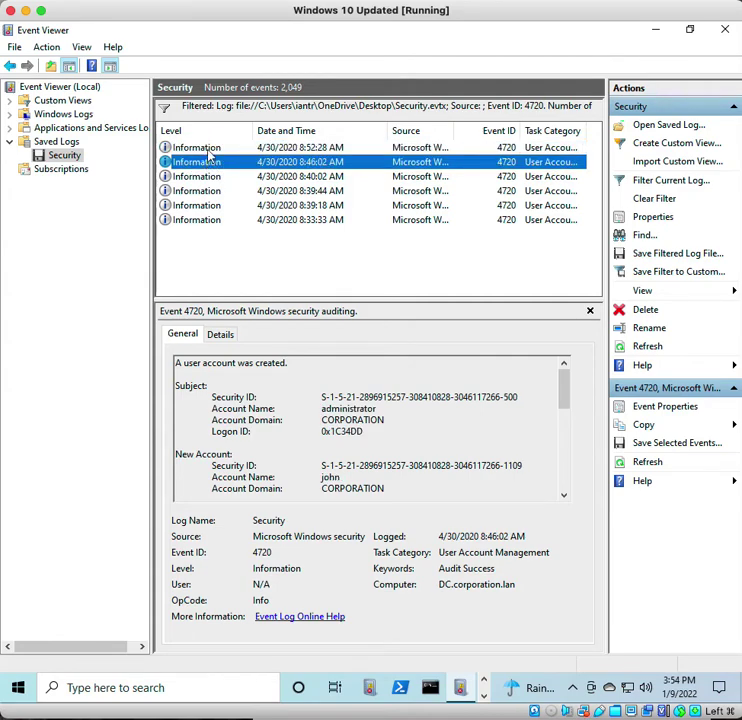
pyautogui.click(208, 148)
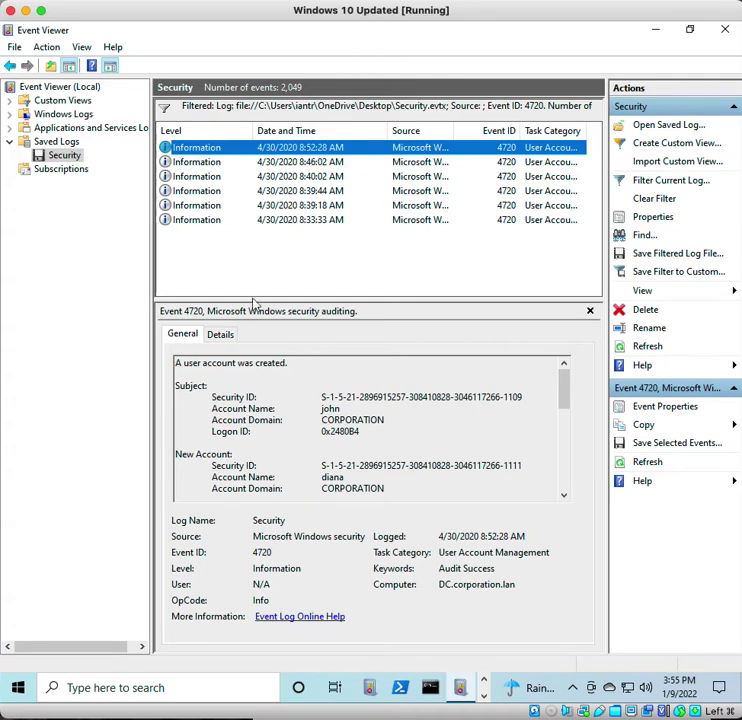
# - Launch Microsoft Edge and web-search for 'ultimate windows security'
pyautogui.click(127, 688)
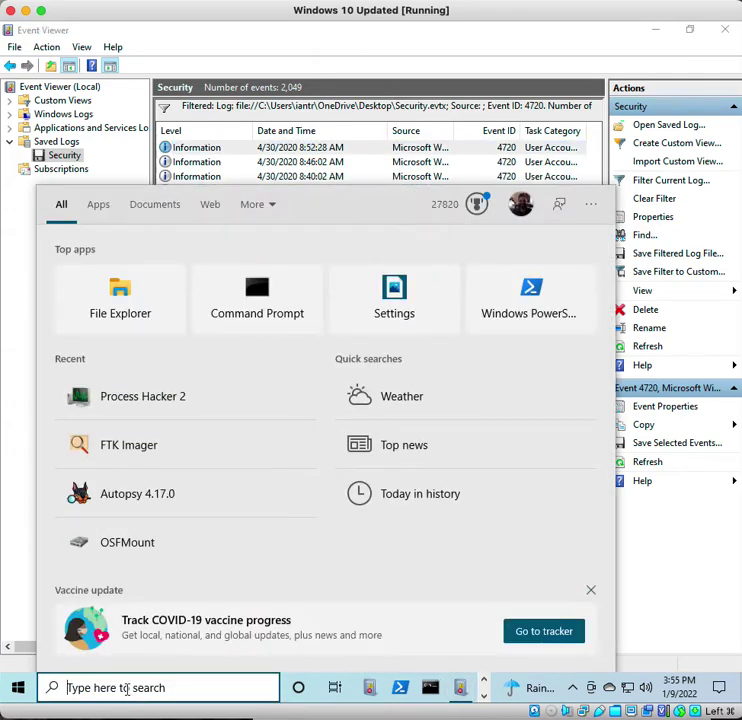
pyautogui.write('ed')
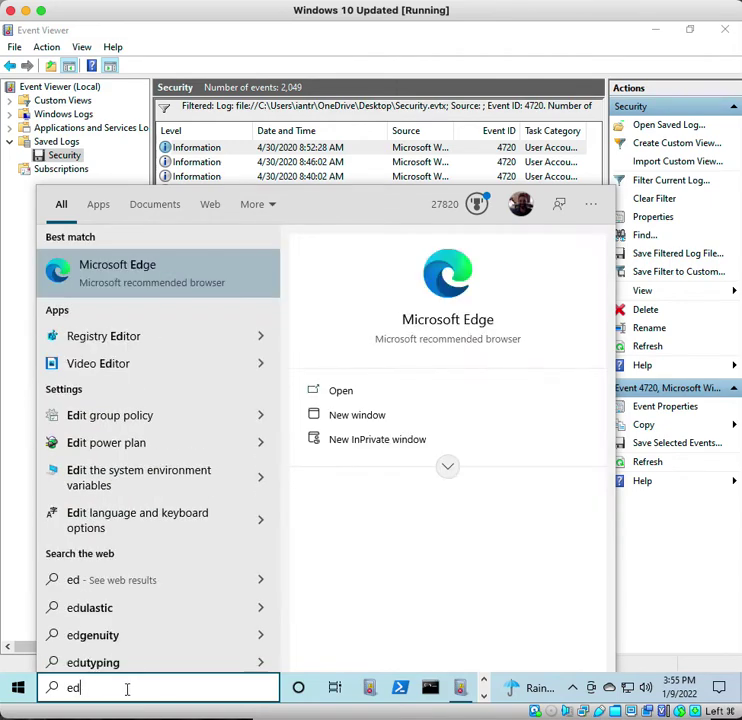
pyautogui.press('Escape')
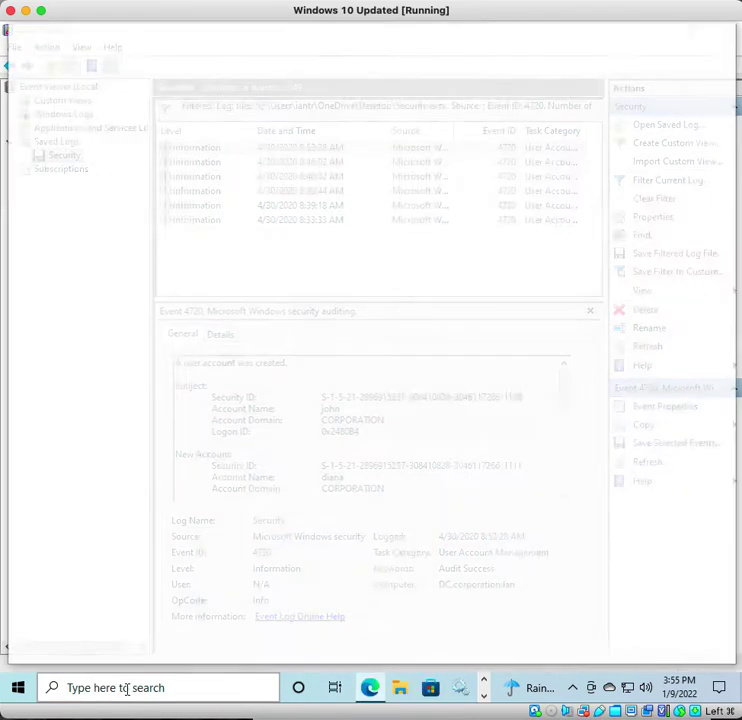
pyautogui.write('ulti')
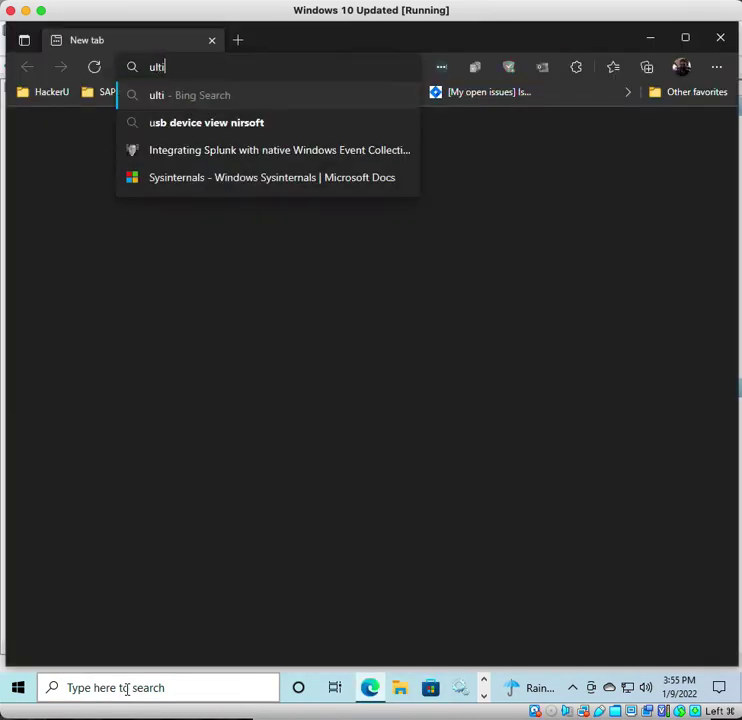
pyautogui.write('mate windows security')
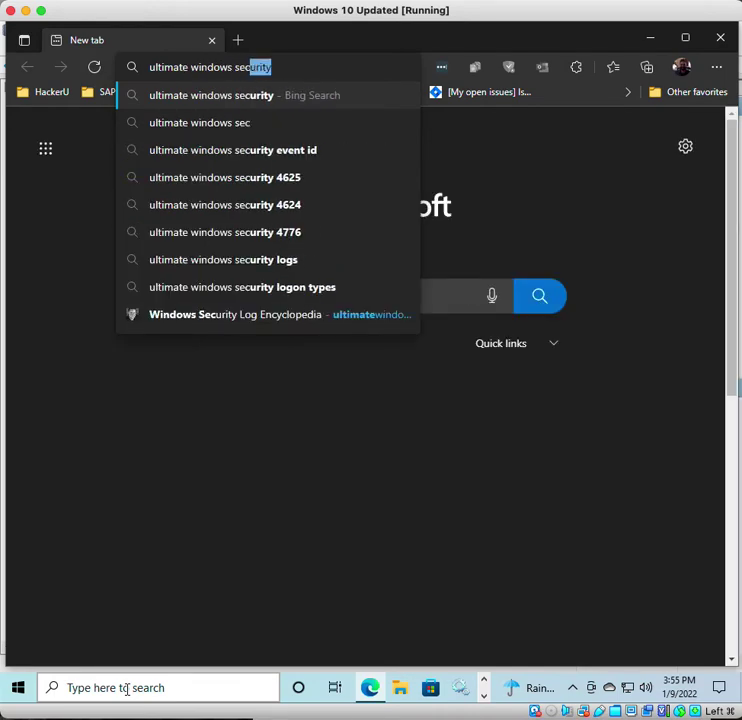
pyautogui.press('Return')
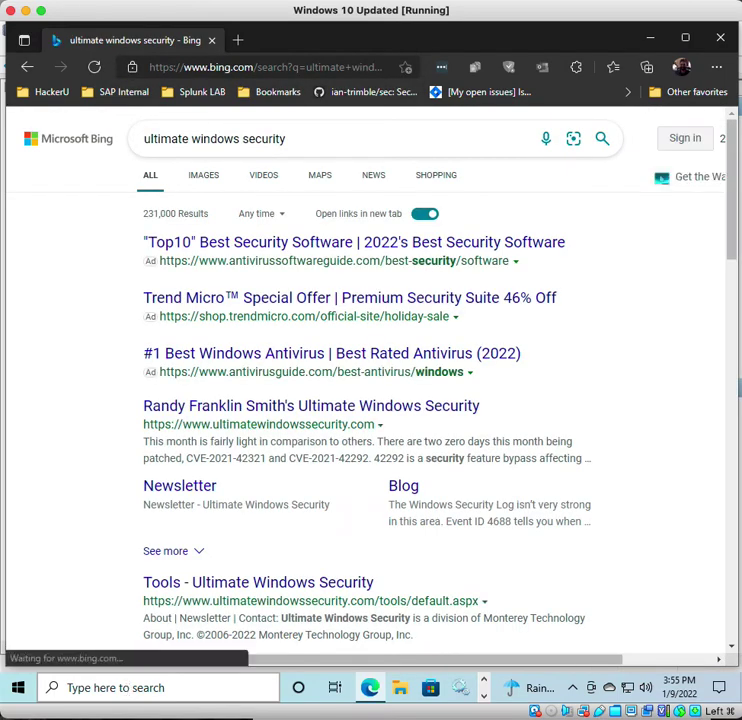
# - Scroll the Windows Security Log Events list and open the Event ID 4725 reference page
pyautogui.scroll(-3, 265, 508)
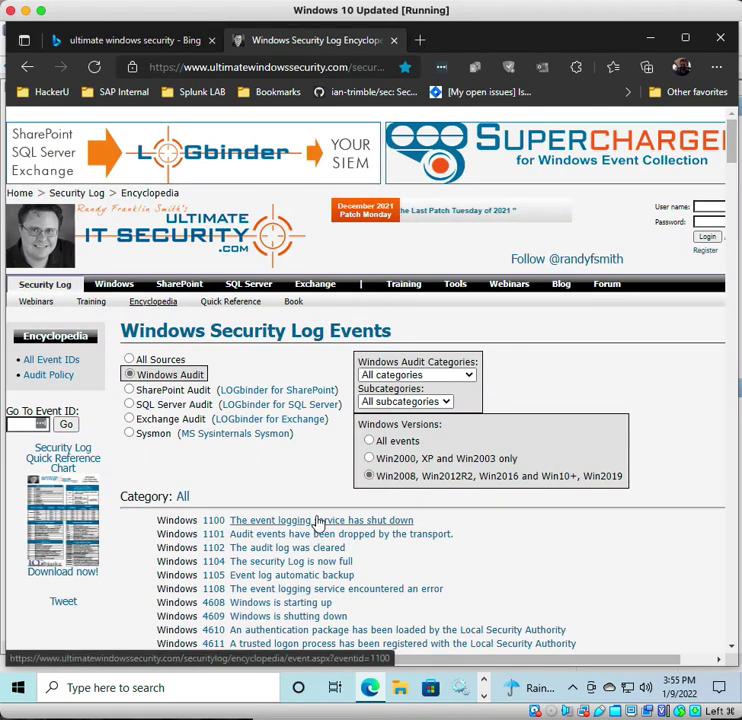
pyautogui.scroll(-5, 318, 524)
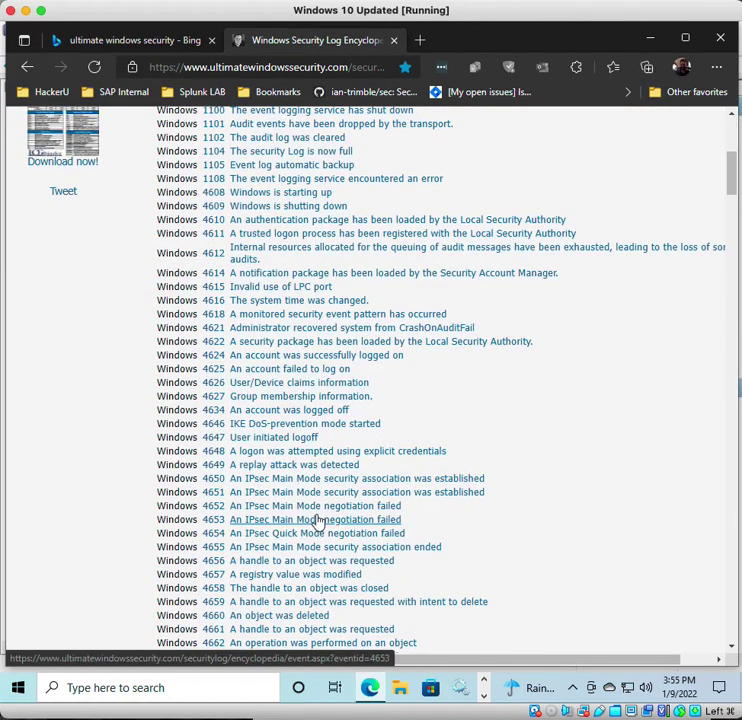
pyautogui.scroll(-6, 316, 521)
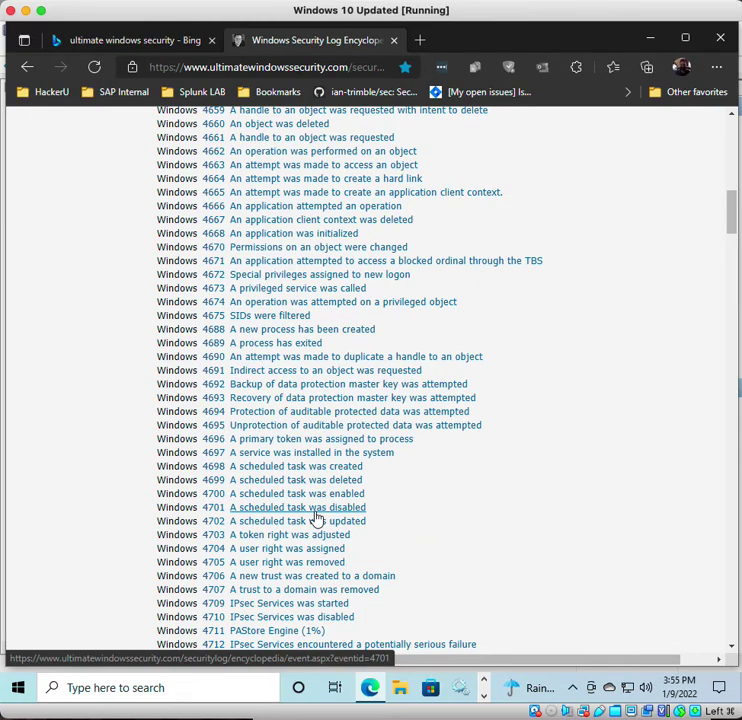
pyautogui.scroll(-3, 316, 519)
pyautogui.click(265, 568)
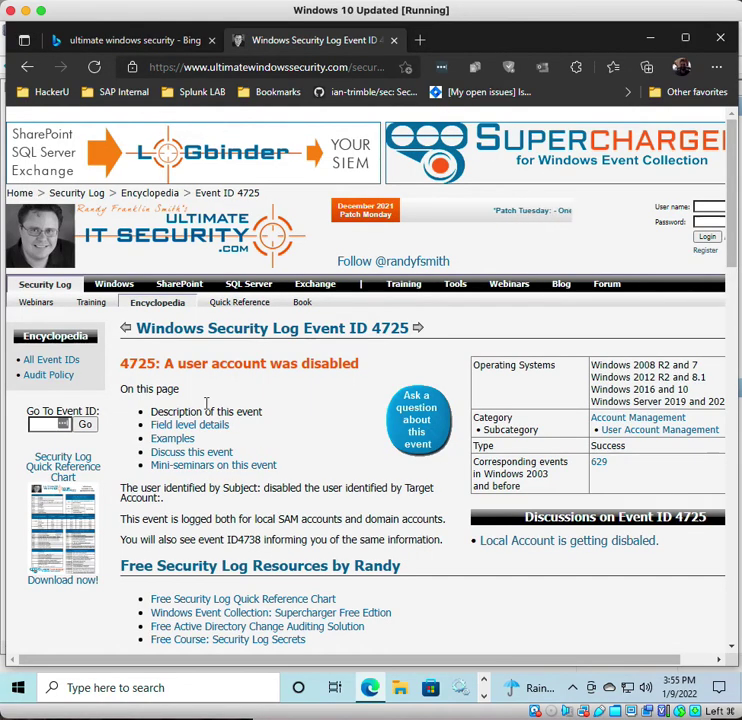
pyautogui.click(481, 696)
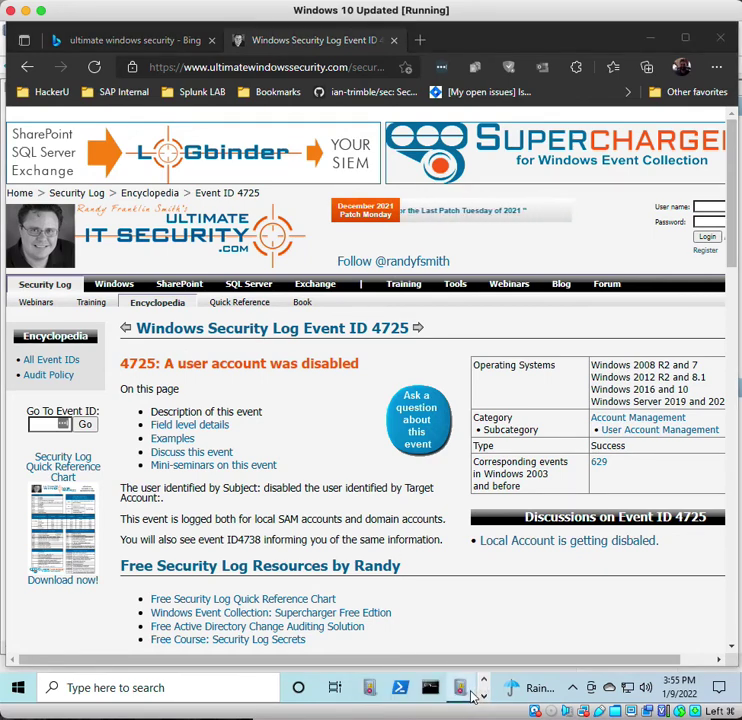
# - Back in Event Viewer, clear the 4720 filter and filter the log to Event ID 4725
pyautogui.click(462, 688)
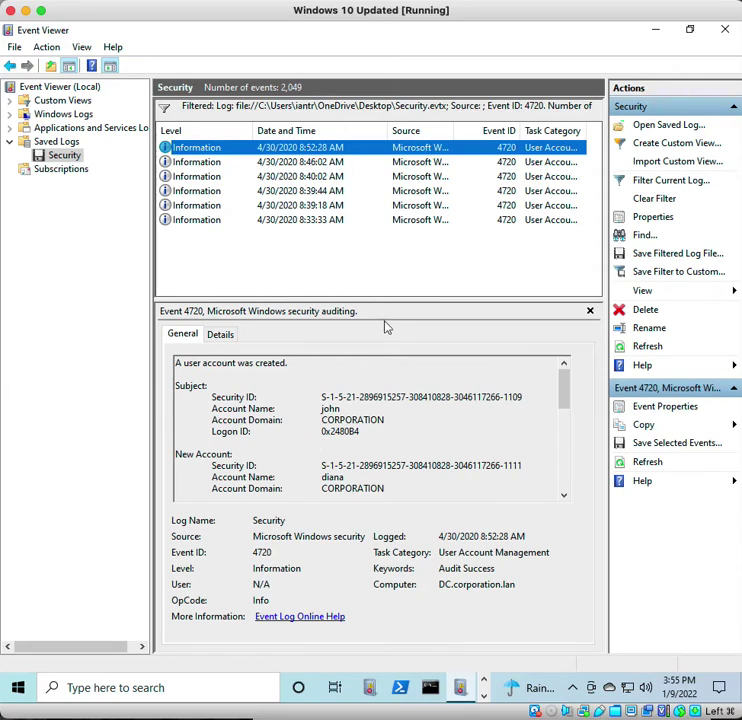
pyautogui.click(658, 199)
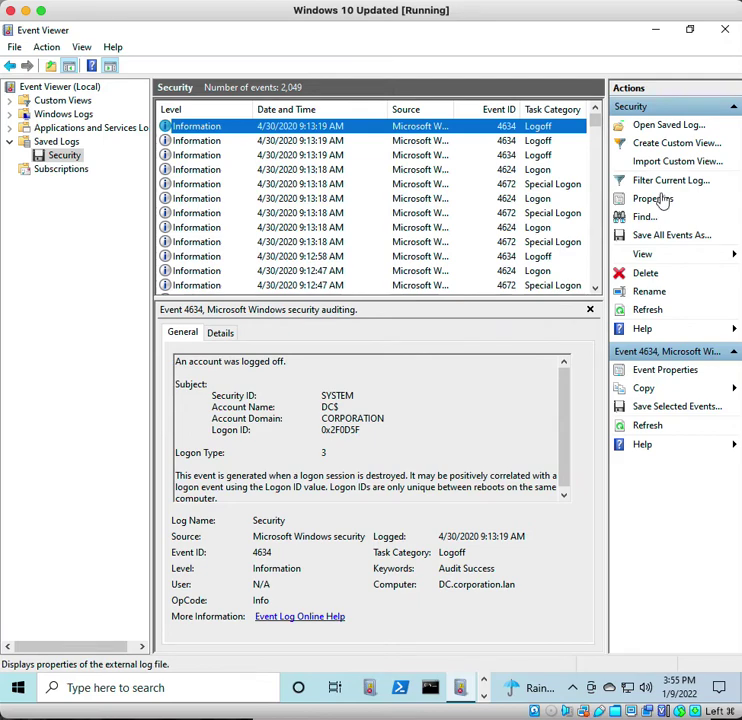
pyautogui.click(664, 182)
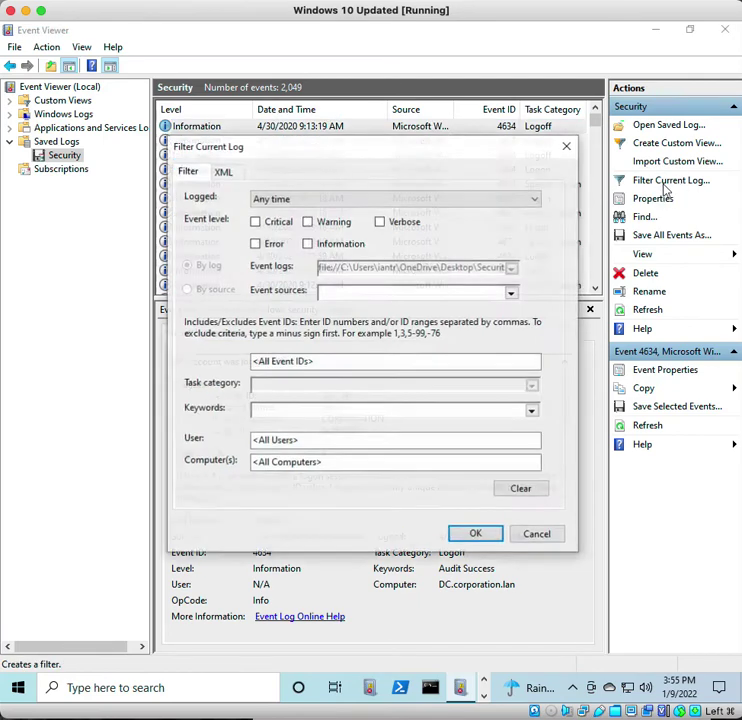
pyautogui.click(327, 359)
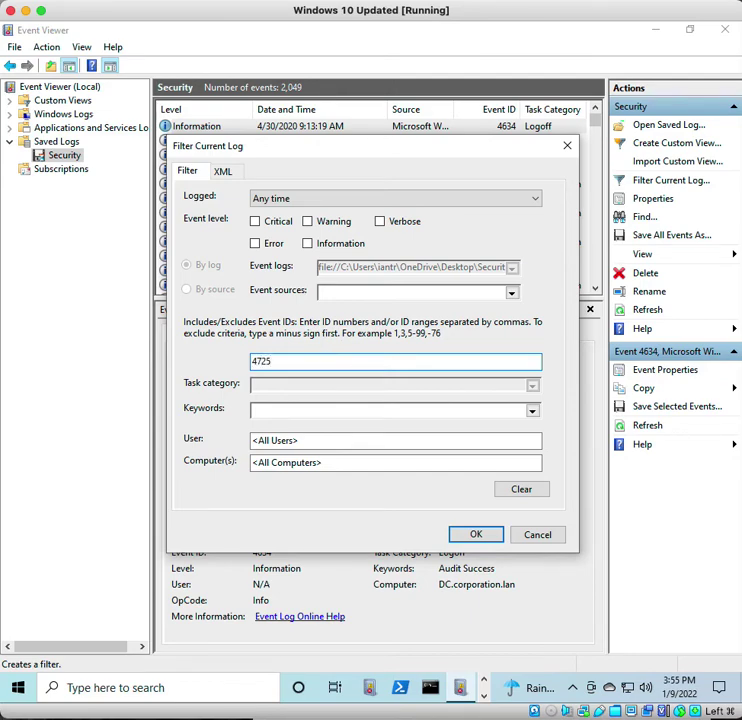
pyautogui.click(474, 536)
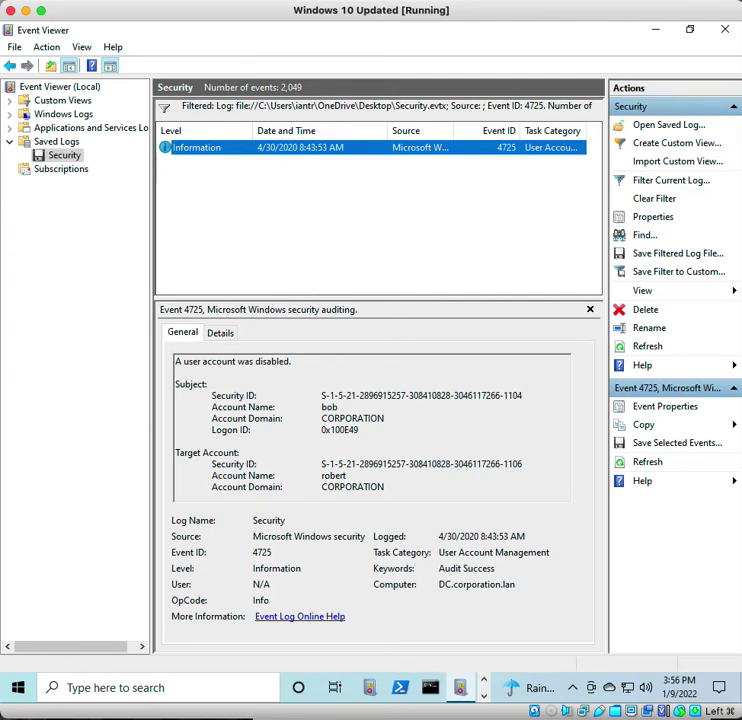
# - Return to Edge's 4725 page, step back to event 4724, then go to the full event ID list
pyautogui.click(482, 697)
pyautogui.click(484, 686)
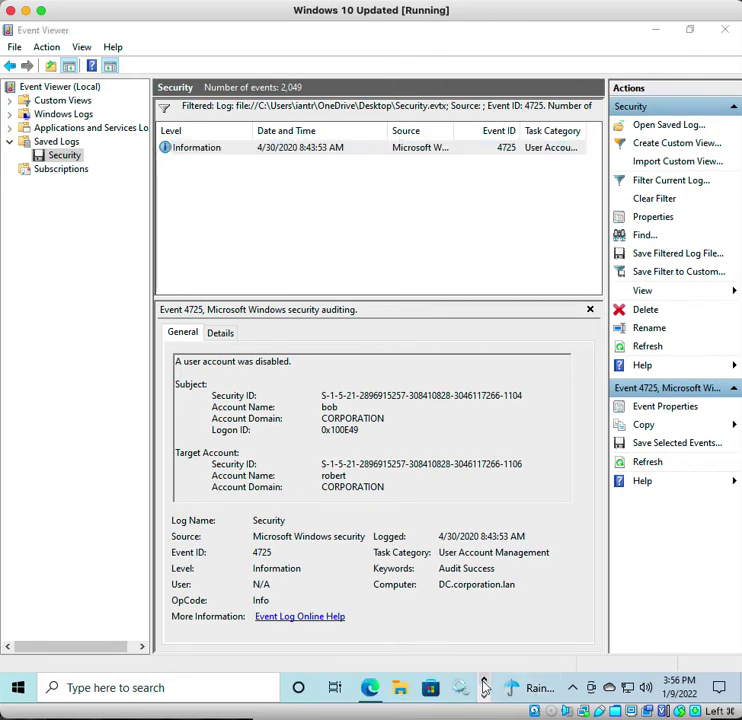
pyautogui.moveTo(363, 692)
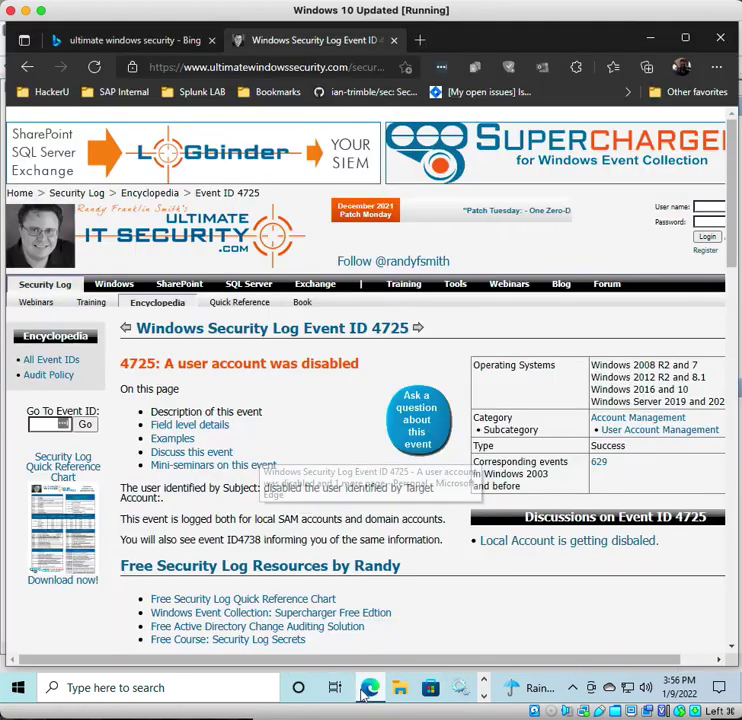
pyautogui.click(361, 650)
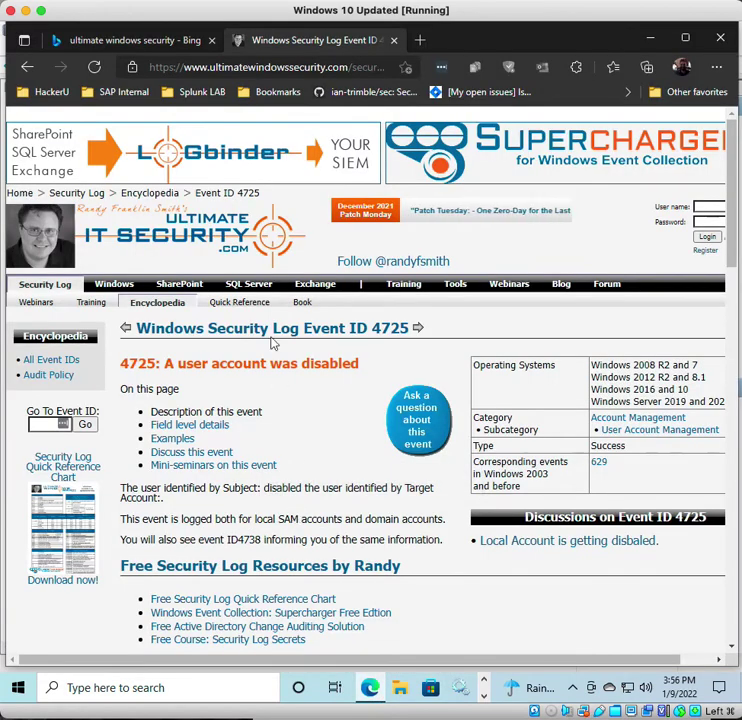
pyautogui.click(128, 332)
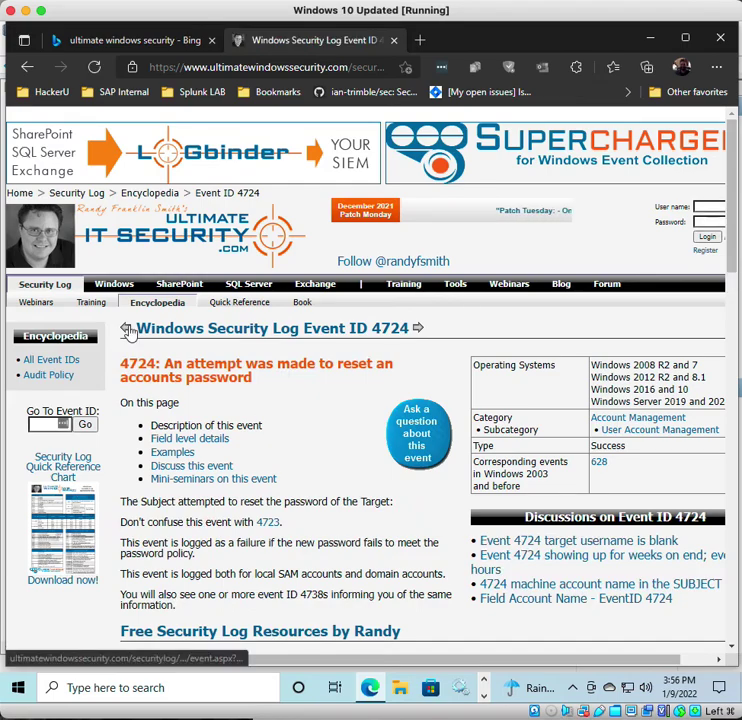
pyautogui.click(51, 362)
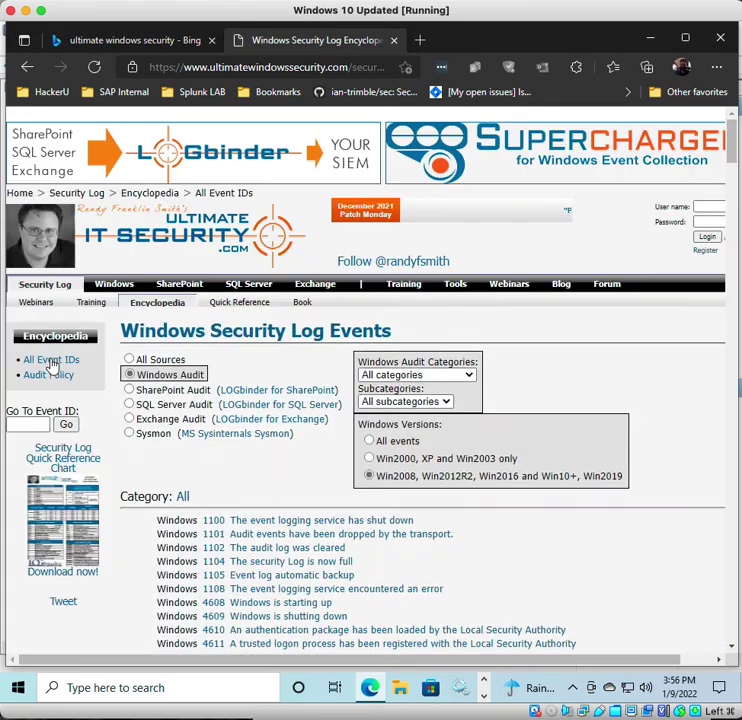
# - Open the Event ID 4625 page, read its logon-failure status codes, and return to Event Viewer
pyautogui.scroll(-3, 331, 588)
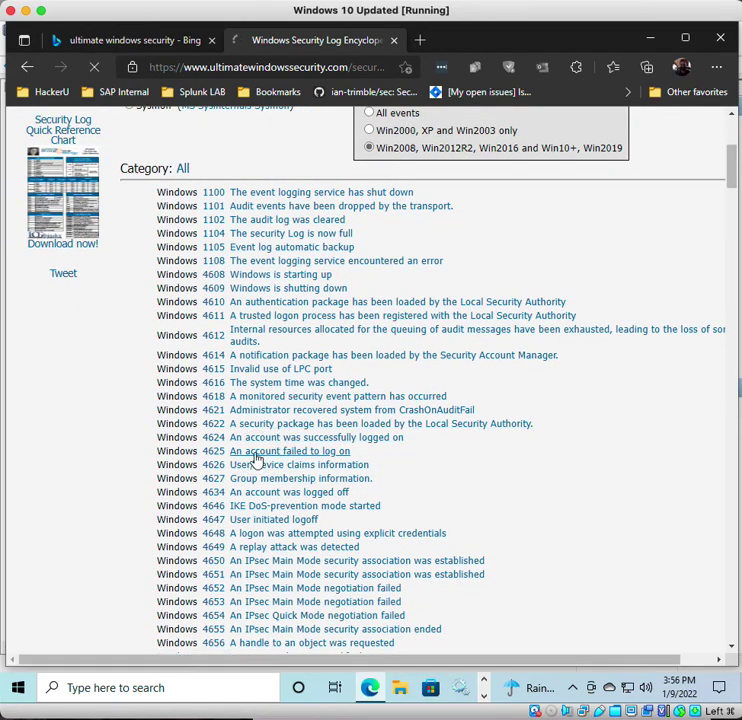
pyautogui.click(248, 453)
pyautogui.scroll(-3, 292, 424)
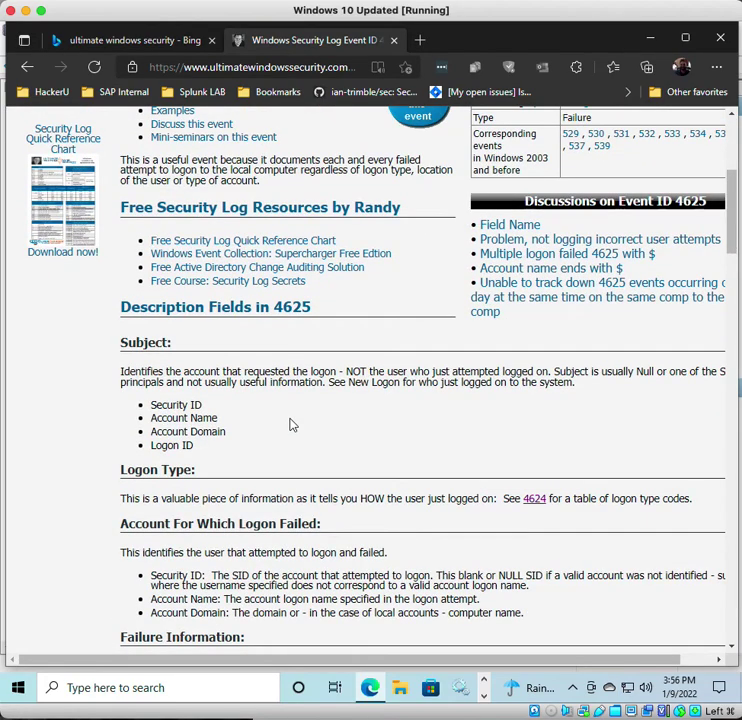
pyautogui.scroll(-2, 291, 424)
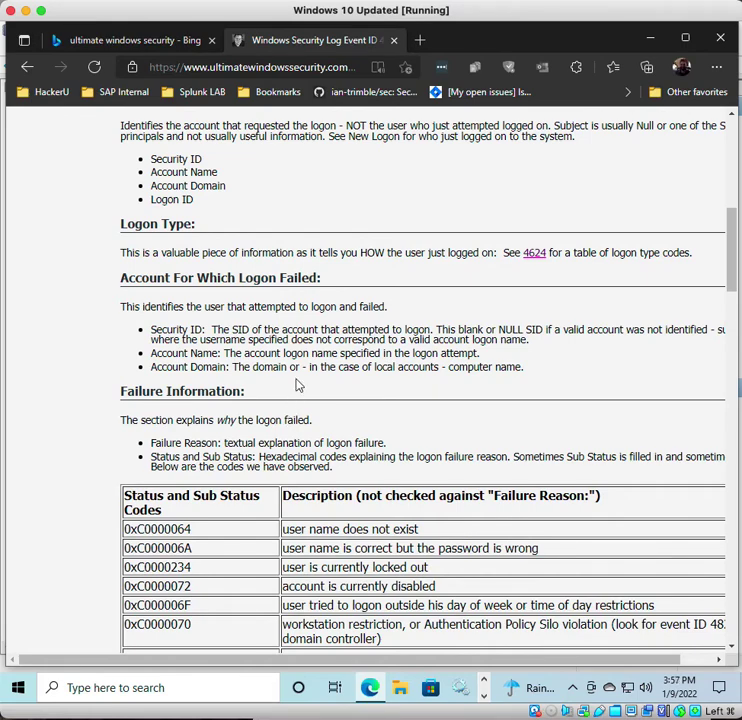
pyautogui.click(484, 697)
pyautogui.click(463, 697)
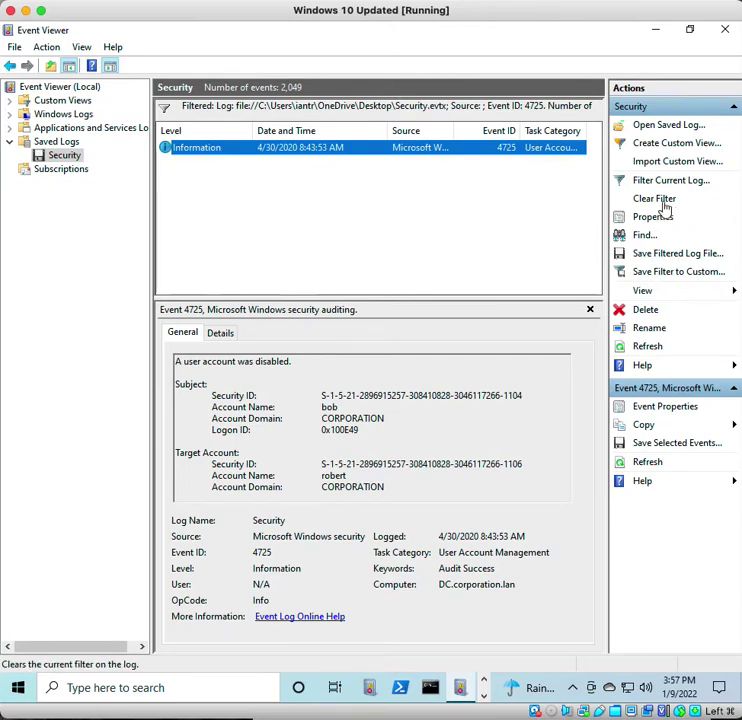
# - Clear the 4725 filter and filter the Security log to Event ID 4625
pyautogui.click(664, 204)
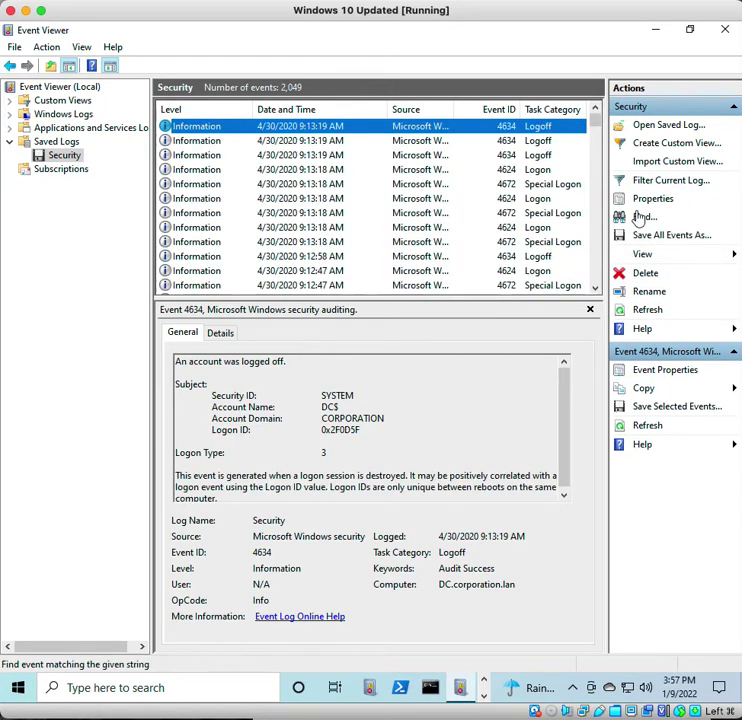
pyautogui.click(644, 181)
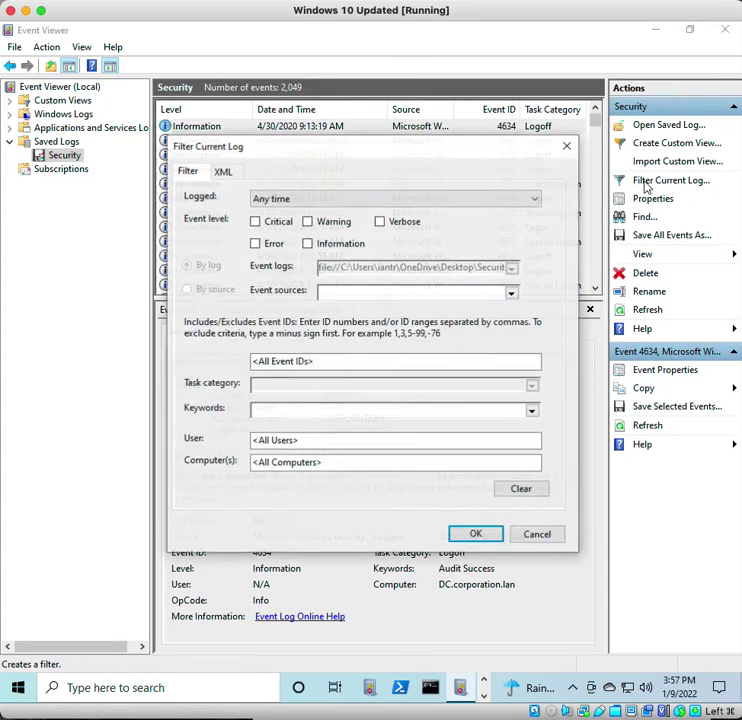
pyautogui.click(389, 362)
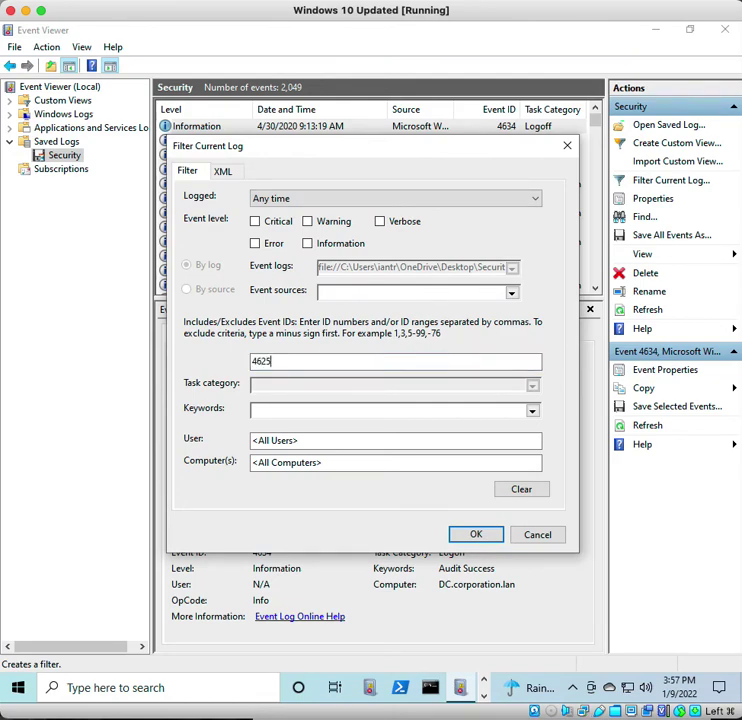
pyautogui.click(477, 533)
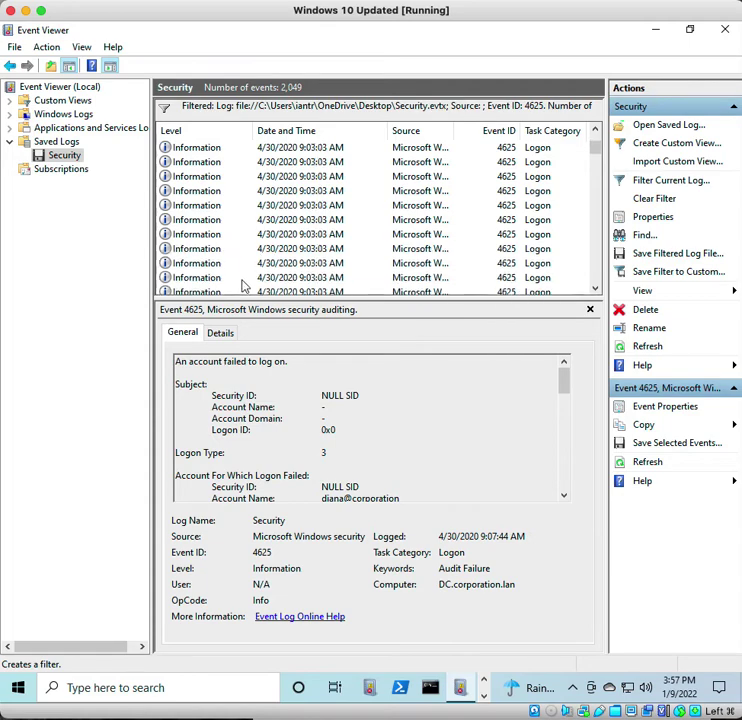
# - Scroll and resize the 4625 event list, then view a failed-logon event's details
pyautogui.scroll(-10, 268, 263)
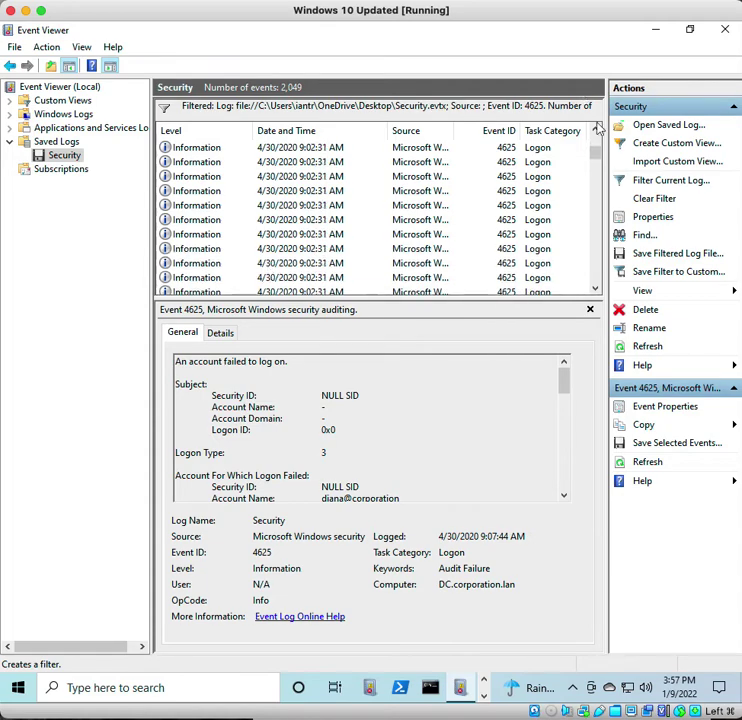
pyautogui.moveTo(595, 158); pyautogui.dragTo(591, 322)
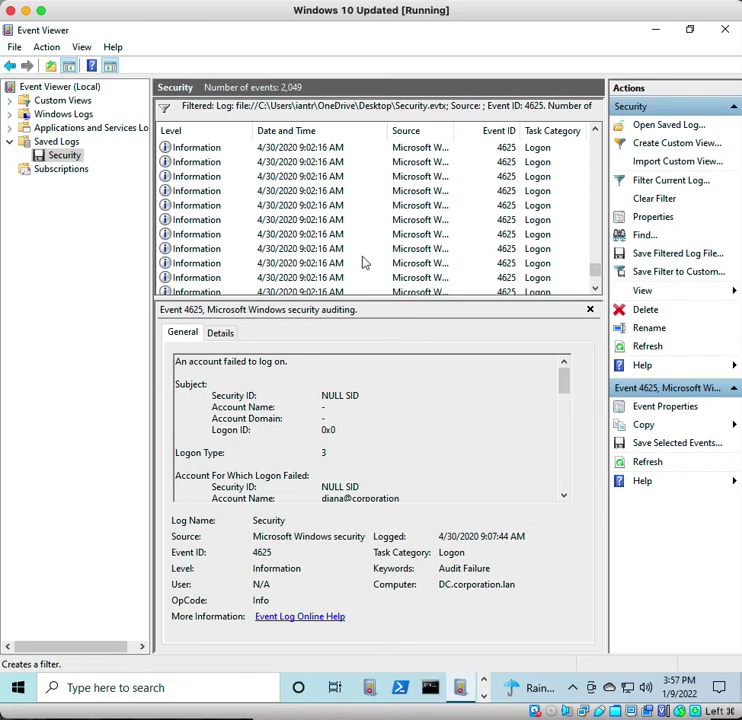
pyautogui.scroll(1, 199, 154)
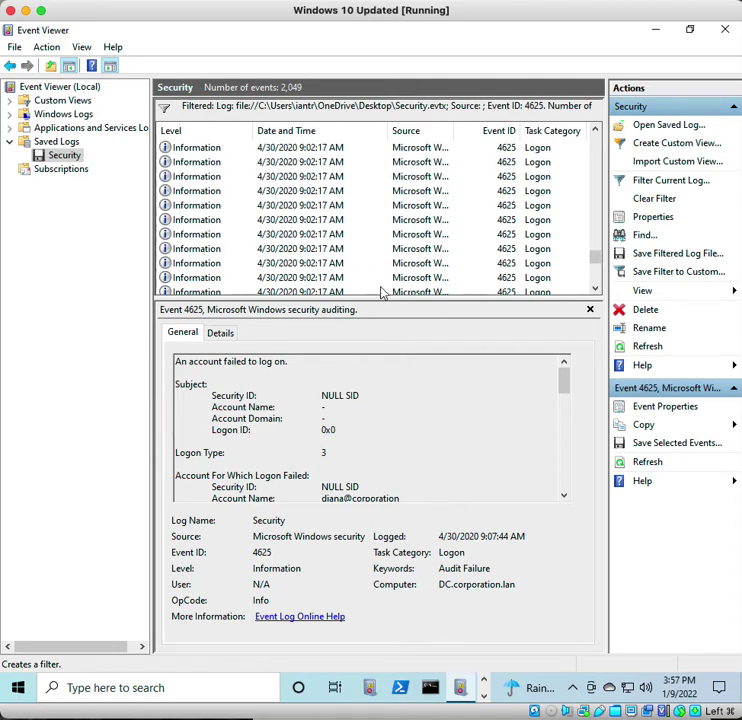
pyautogui.scroll(-1, 352, 276)
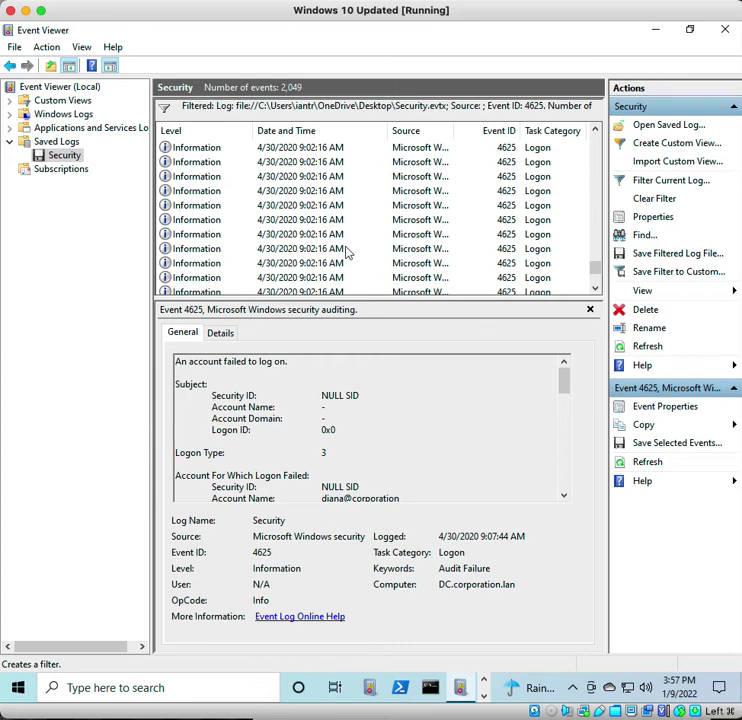
pyautogui.click(334, 249)
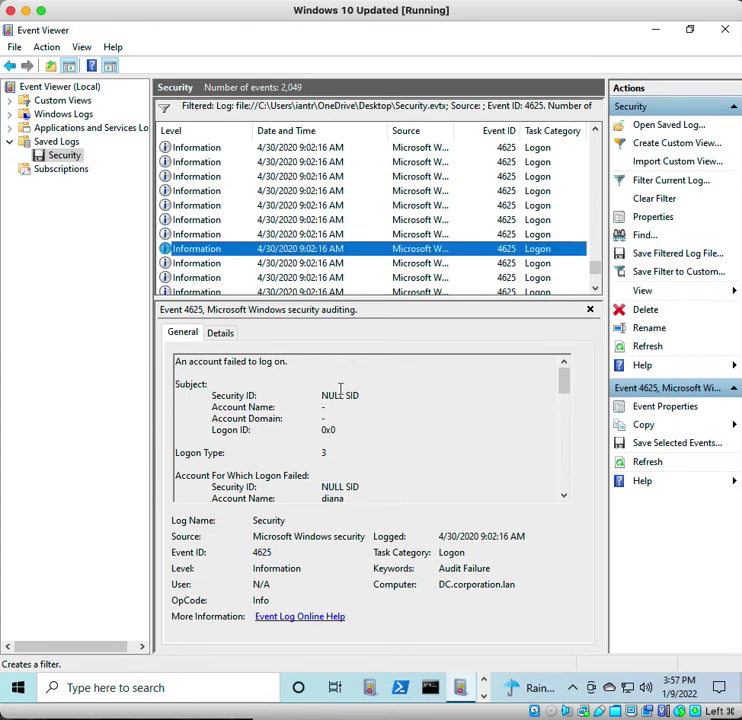
pyautogui.scroll(-1, 348, 430)
pyautogui.scroll(-3, 351, 441)
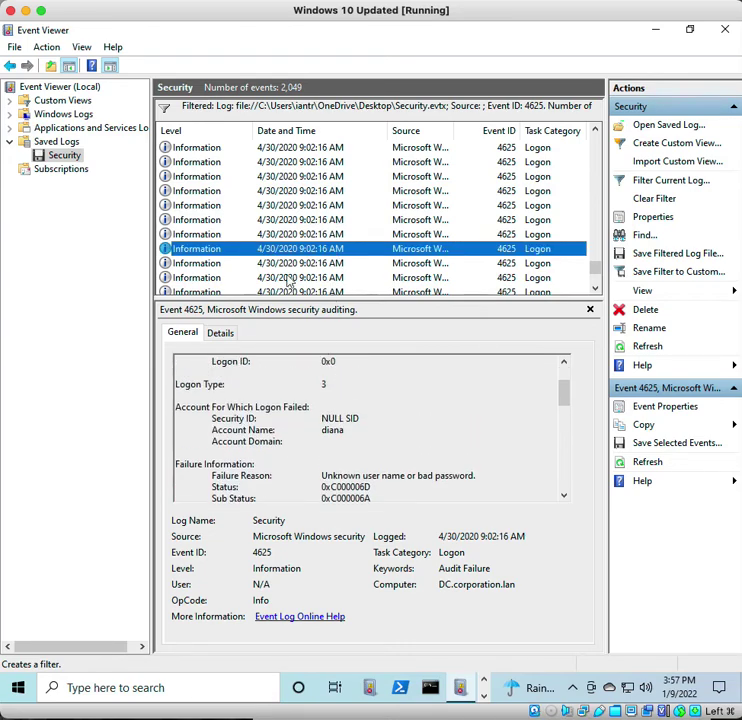
# - Step through several earlier failed-logon events to read their details
pyautogui.click(280, 204)
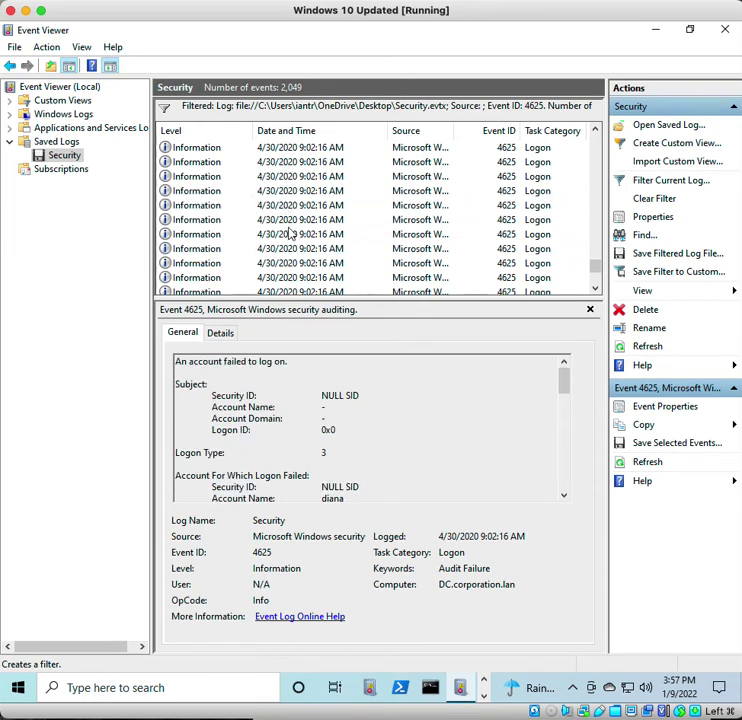
pyautogui.click(292, 191)
pyautogui.scroll(-2, 293, 193)
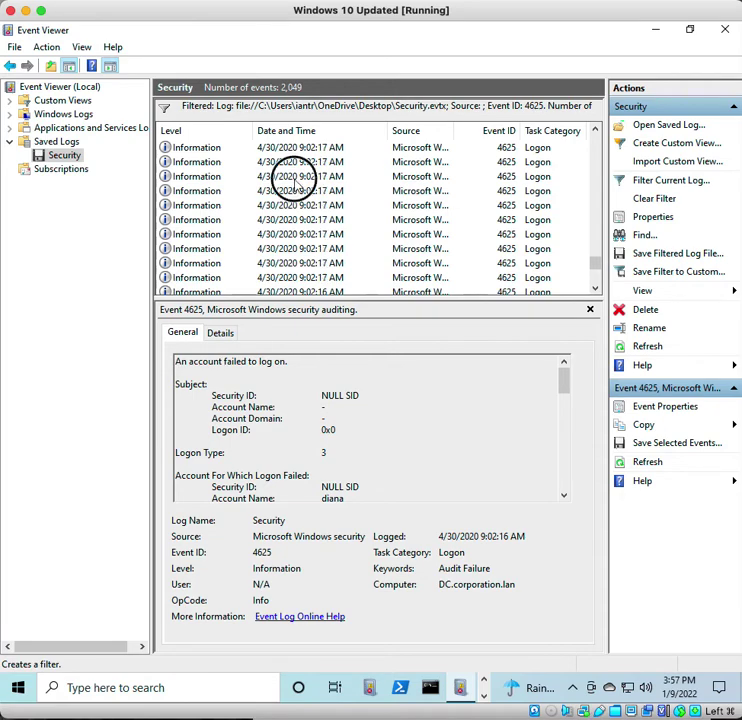
pyautogui.click(292, 180)
pyautogui.scroll(-2, 315, 210)
pyautogui.click(315, 193)
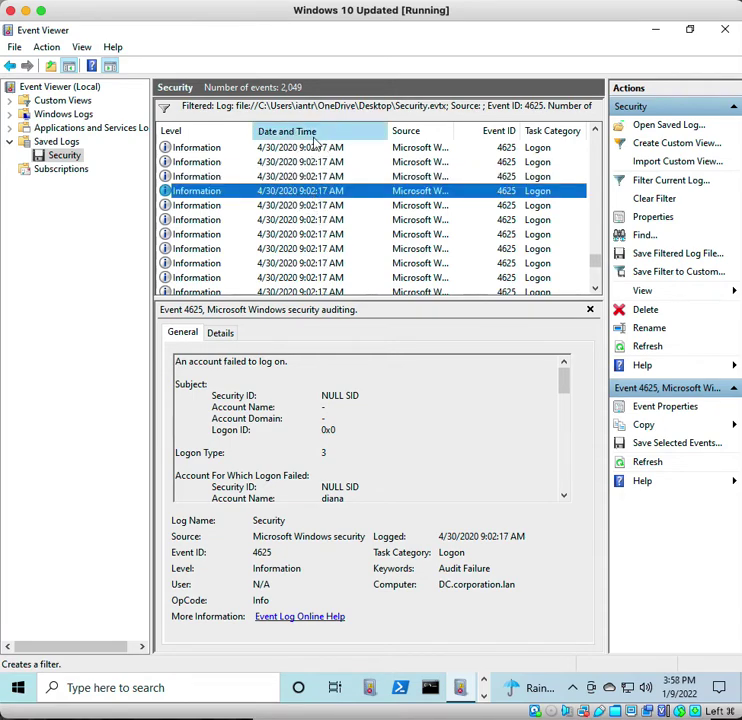
# - Sort by Date and Time and inspect the earliest failures, highlighting the 'An account failed to log on' line
pyautogui.click(315, 131)
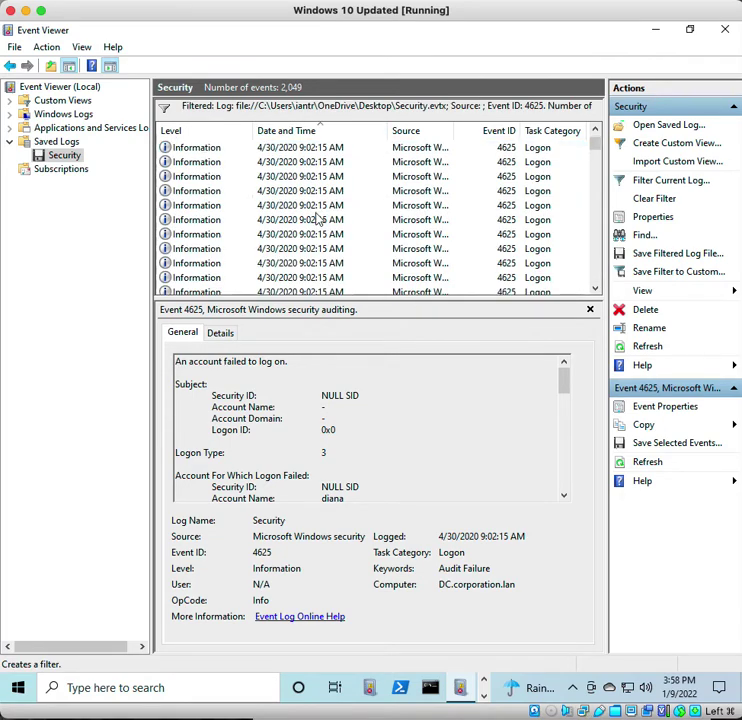
pyautogui.click(305, 277)
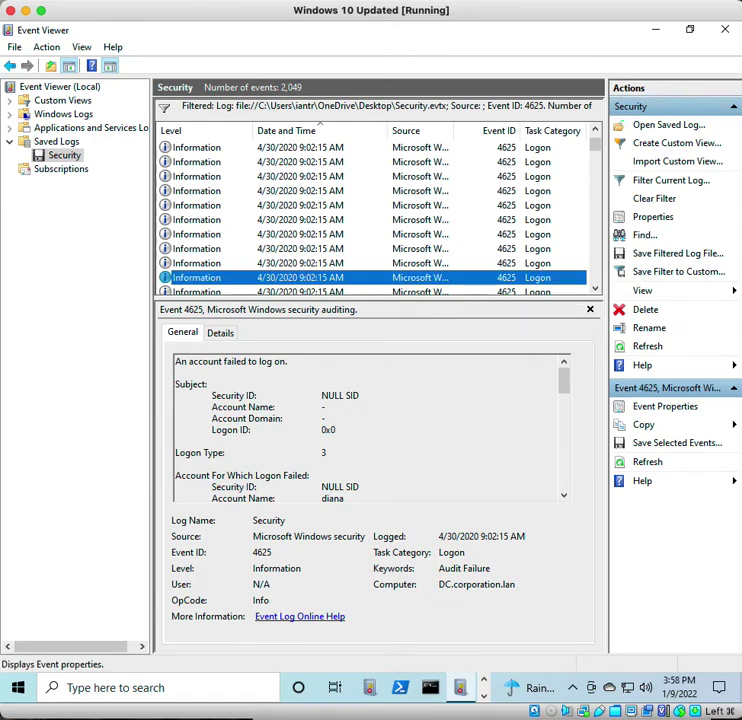
pyautogui.tripleClick(340, 475)
pyautogui.moveTo(301, 361); pyautogui.dragTo(129, 361)
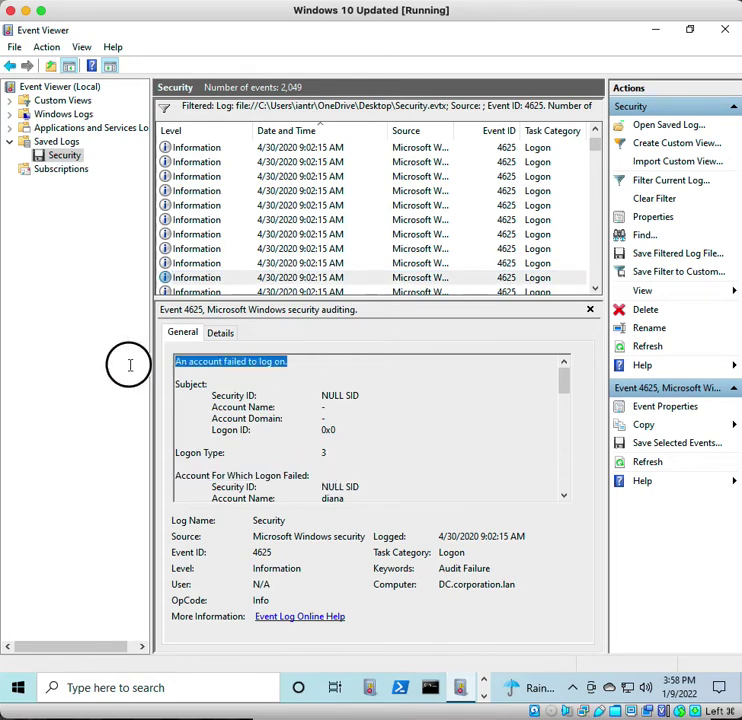
pyautogui.click(334, 220)
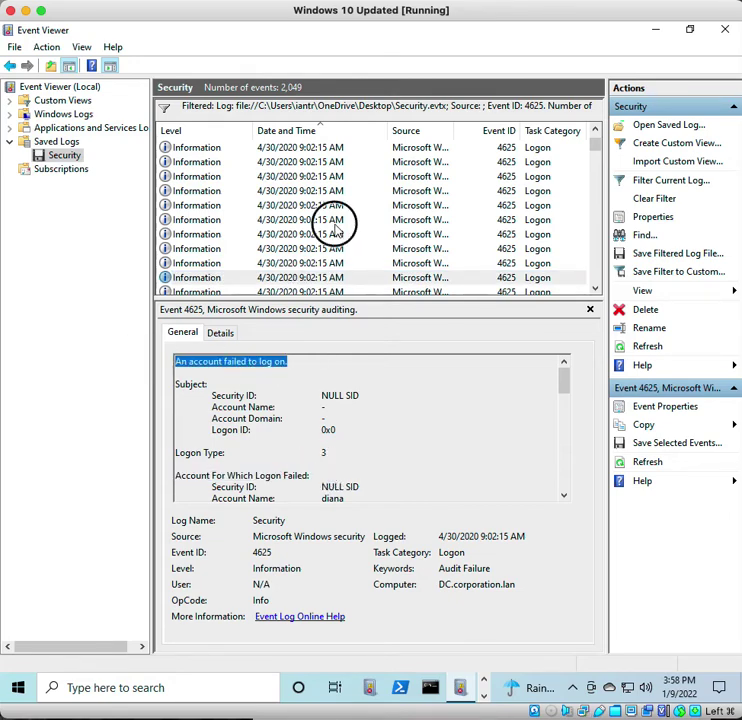
pyautogui.click(333, 205)
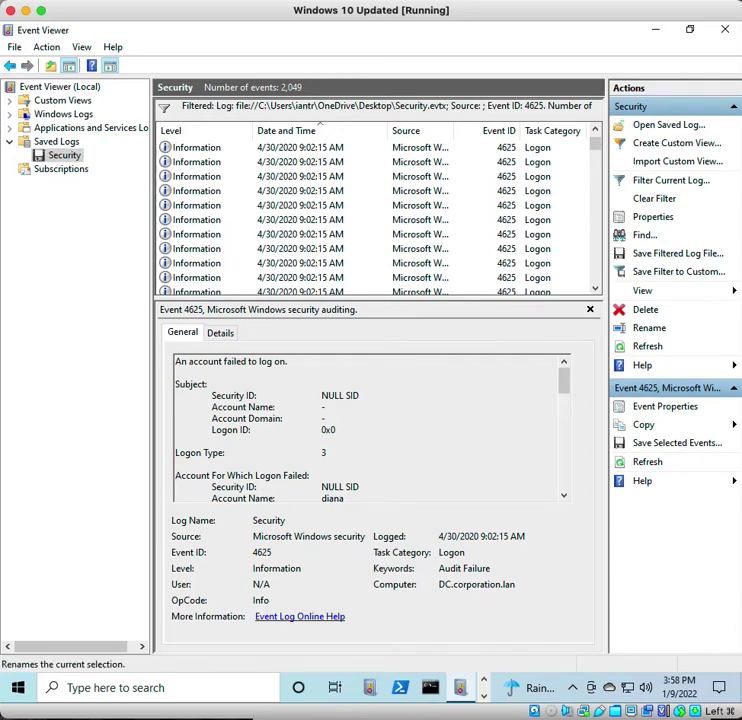
pyautogui.scroll(-4, 313, 218)
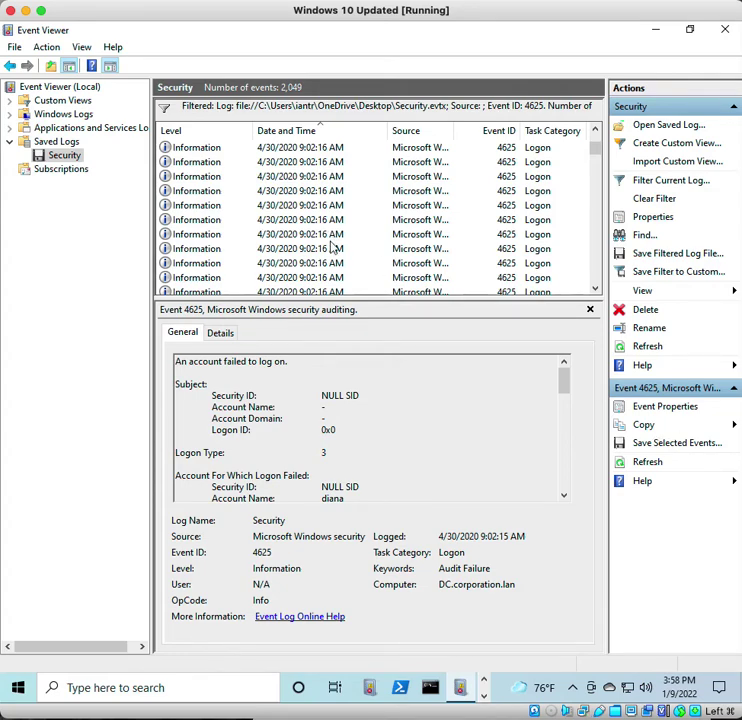
# - Scroll to the bottom of the filtered list and show the 9:07:44 AM Event 4625 details
pyautogui.click(598, 141)
pyautogui.moveTo(598, 141); pyautogui.dragTo(591, 306)
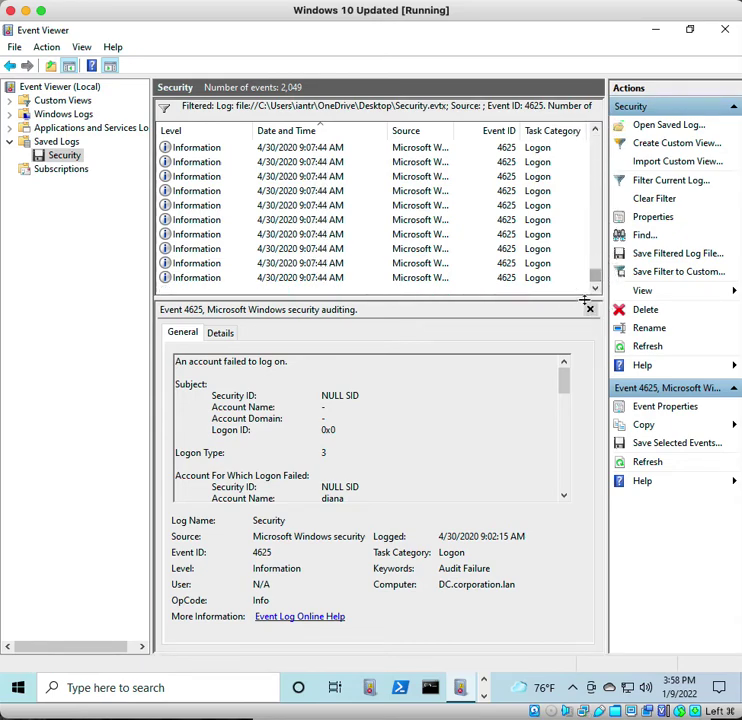
pyautogui.click(333, 280)
pyautogui.click(325, 263)
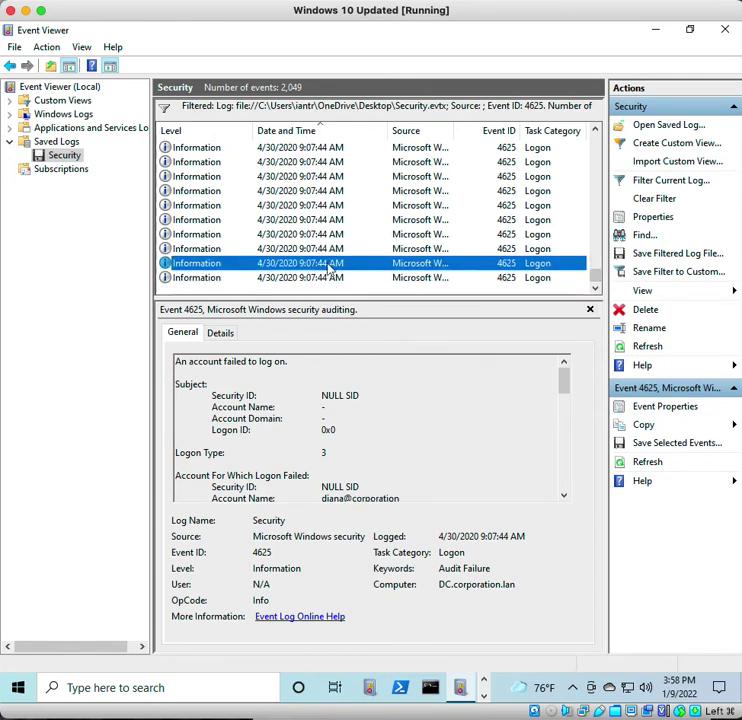
pyautogui.click(325, 279)
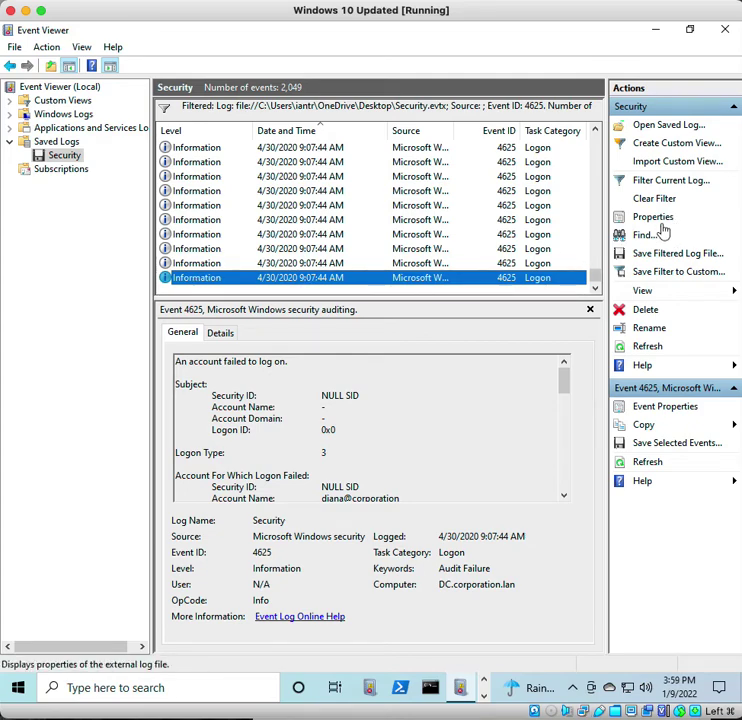
pyautogui.click(486, 699)
# - In Edge, open the Event ID 4624 reference page from the All Event IDs list
pyautogui.click(484, 682)
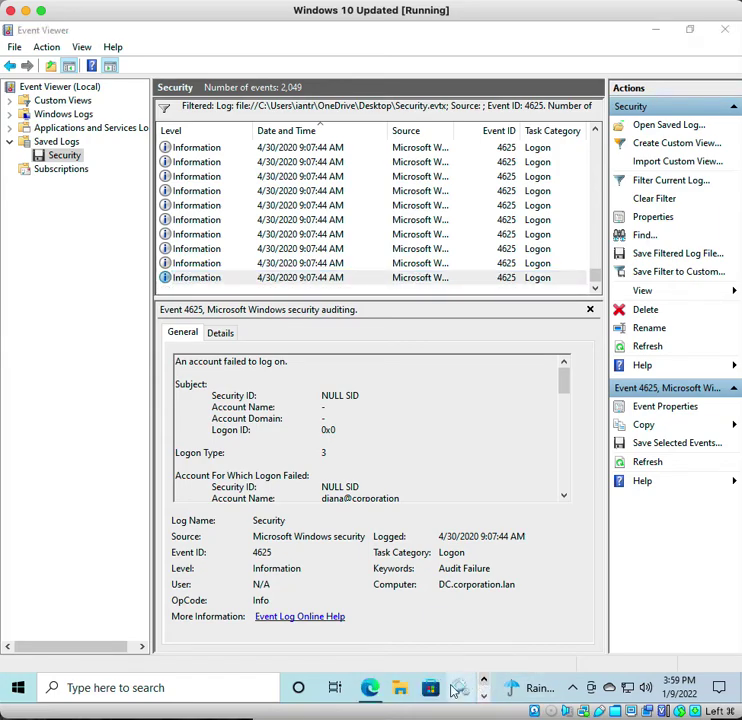
pyautogui.click(370, 688)
pyautogui.scroll(10, 326, 265)
pyautogui.click(52, 359)
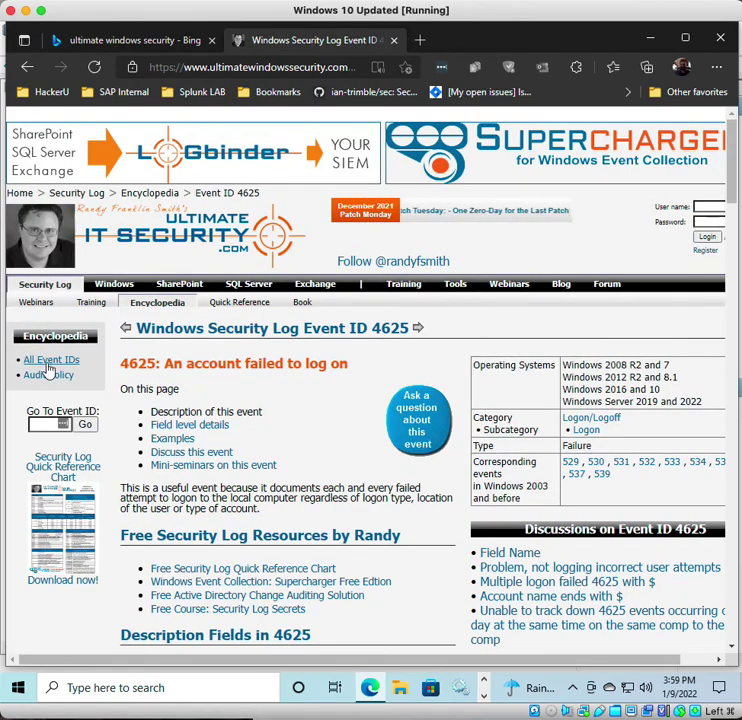
pyautogui.scroll(-5, 200, 510)
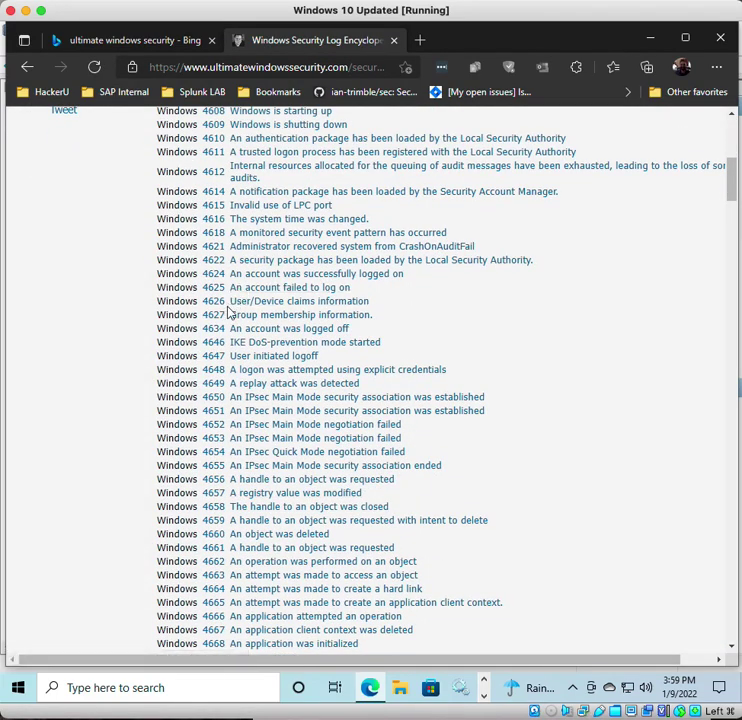
pyautogui.scroll(3, 227, 306)
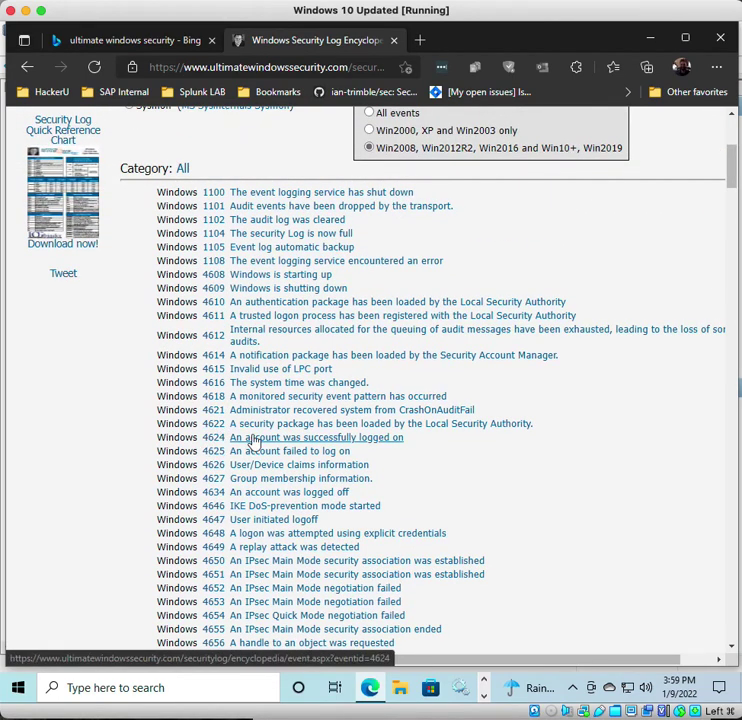
pyautogui.click(262, 441)
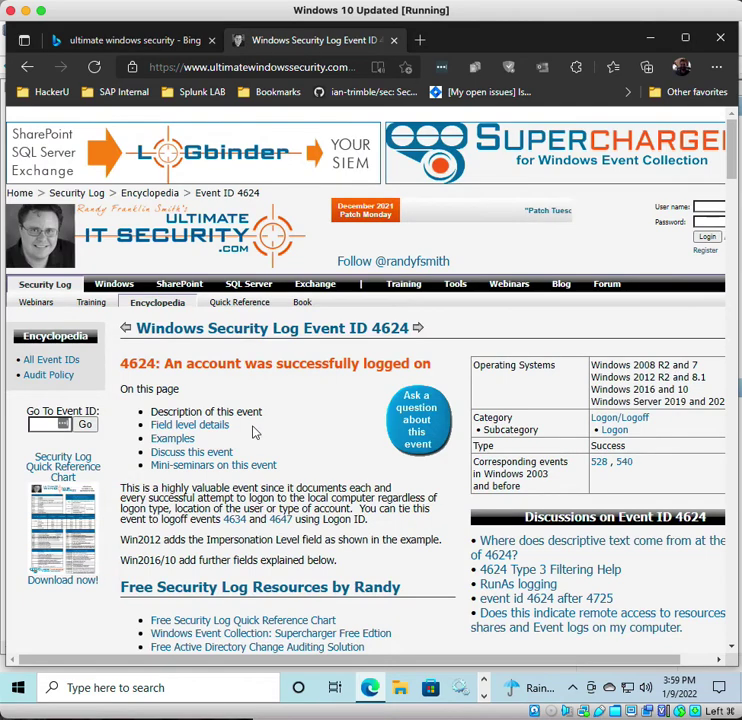
pyautogui.click(483, 682)
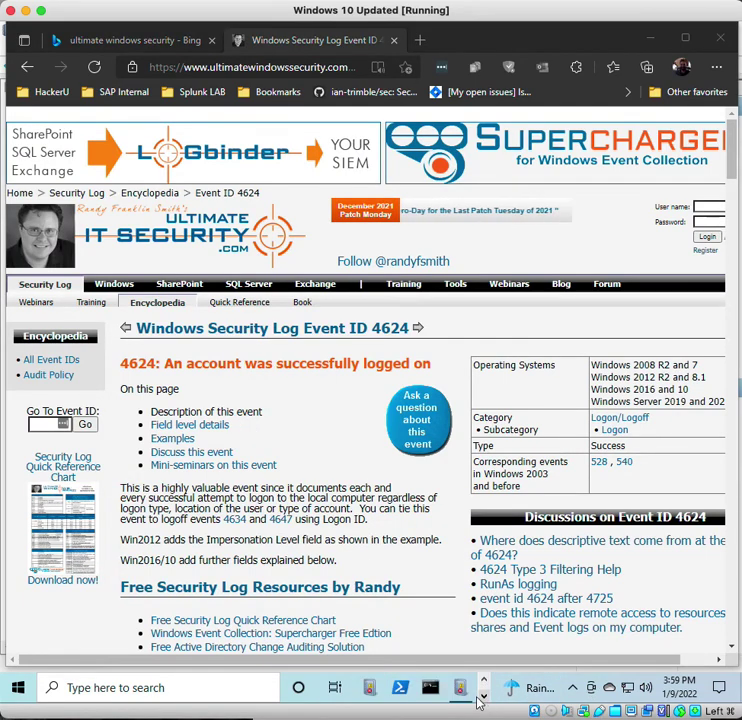
# - Review the earliest and final 4625 failed logons, then clear the filter to show all 2,049 events
pyautogui.click(460, 688)
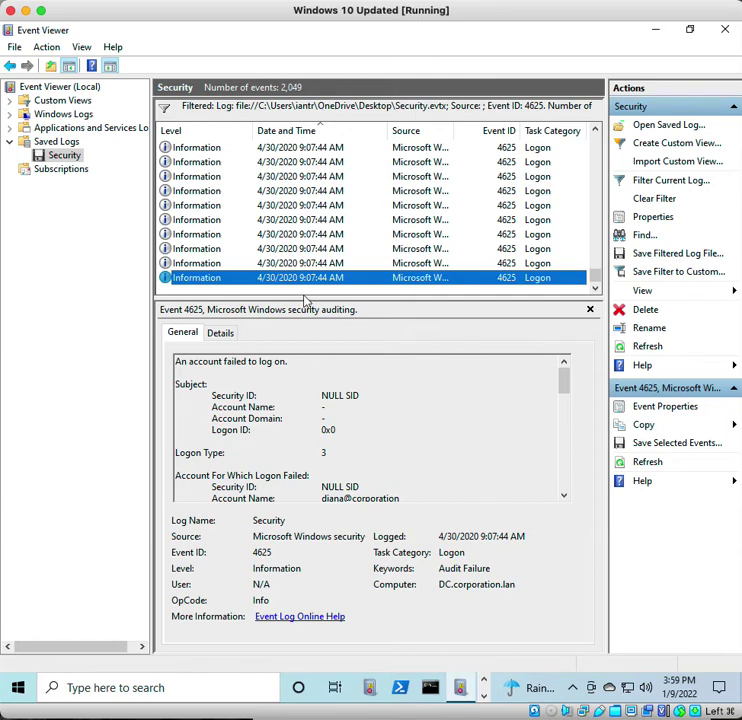
pyautogui.click(592, 280)
pyautogui.moveTo(592, 280); pyautogui.dragTo(585, 133)
pyautogui.click(315, 147)
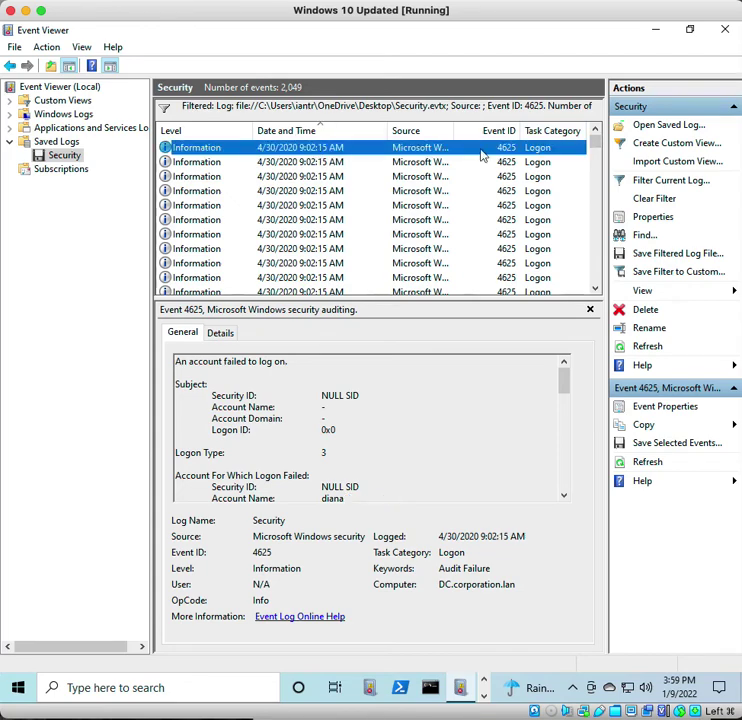
pyautogui.click(618, 326)
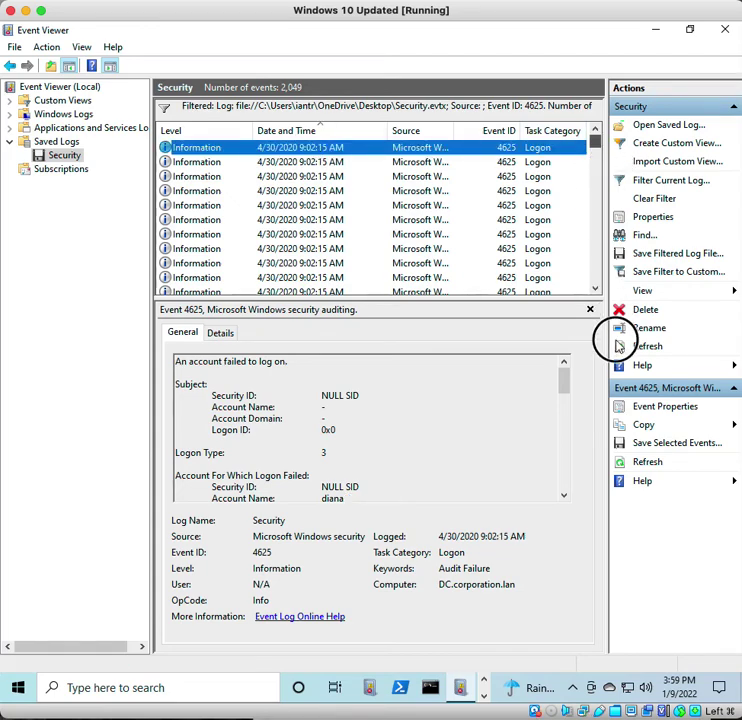
pyautogui.click(596, 282)
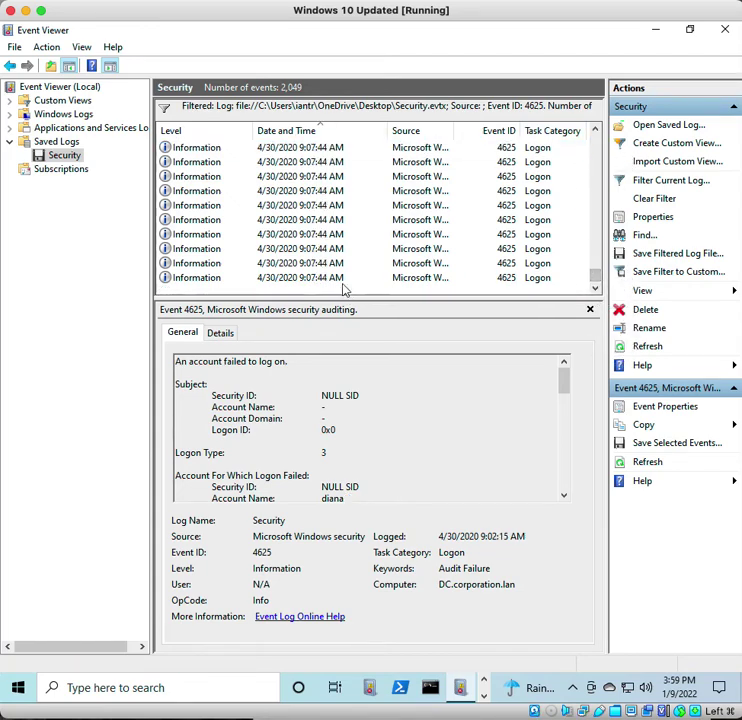
pyautogui.click(343, 280)
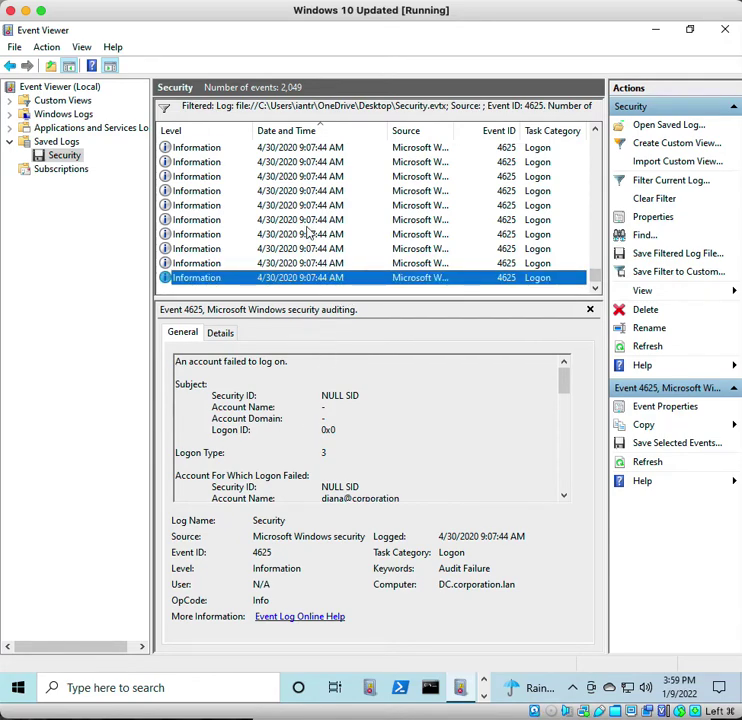
pyautogui.click(659, 199)
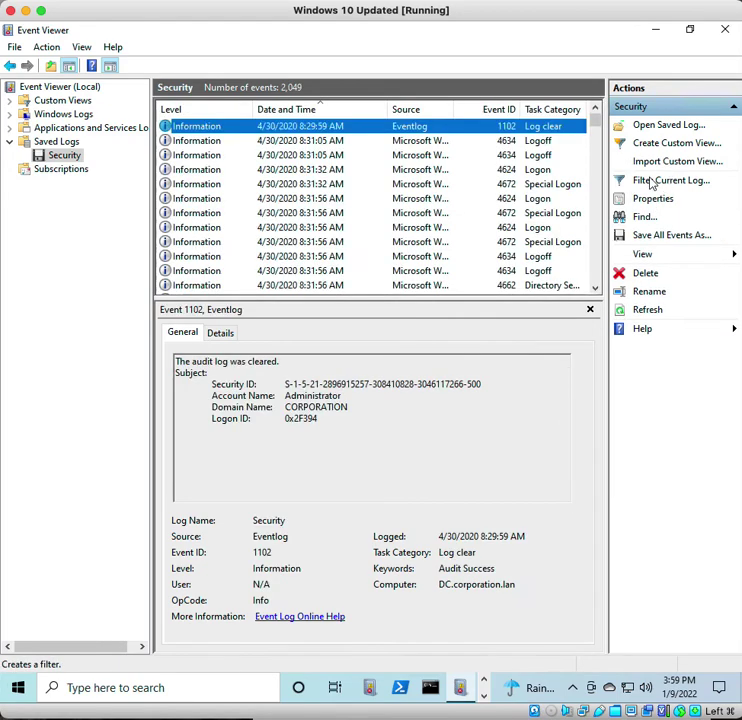
# - Filter the Security log to Event ID 4624
pyautogui.click(658, 182)
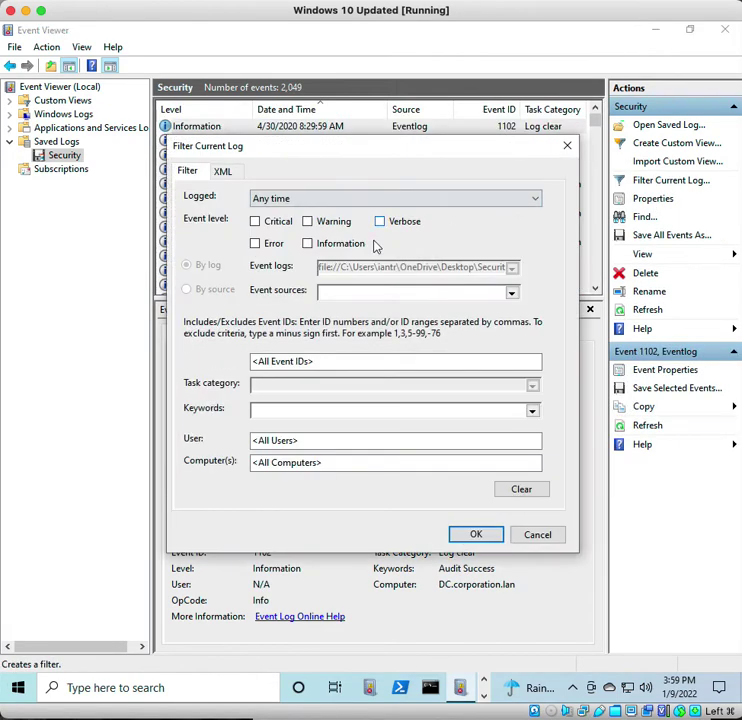
pyautogui.click(324, 360)
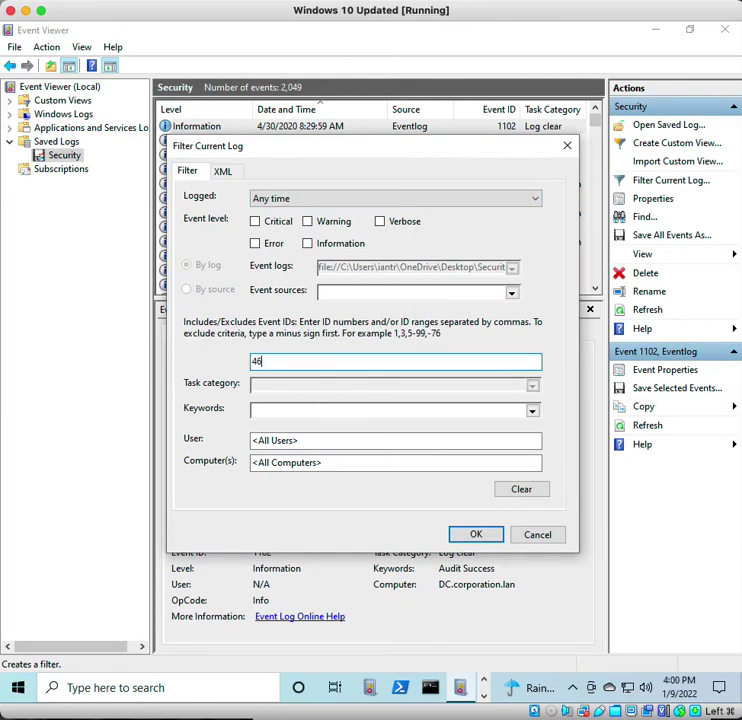
pyautogui.press('Return')
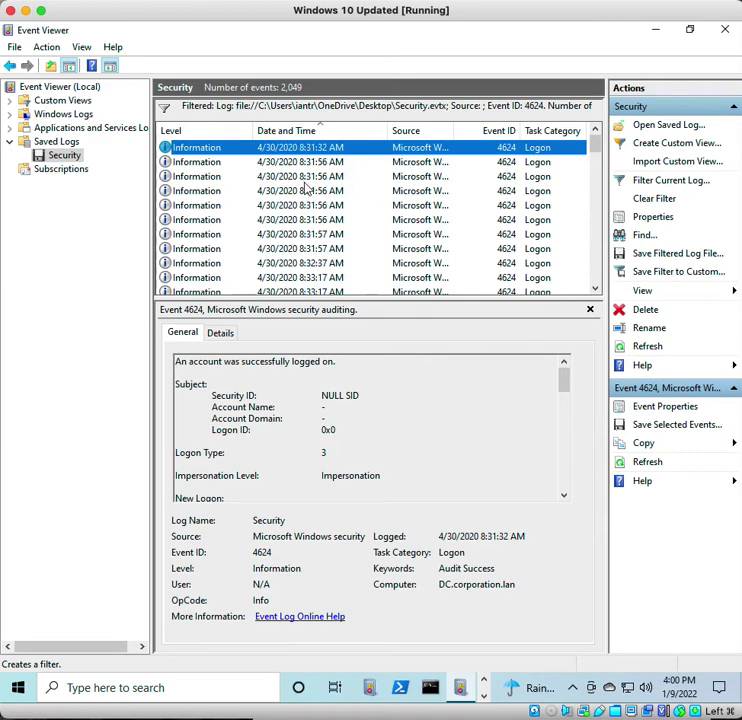
# - Read the descriptions of the 8:45:19, 8:46:18 and 8:51:59 AM logon events
pyautogui.scroll(-10, 311, 213)
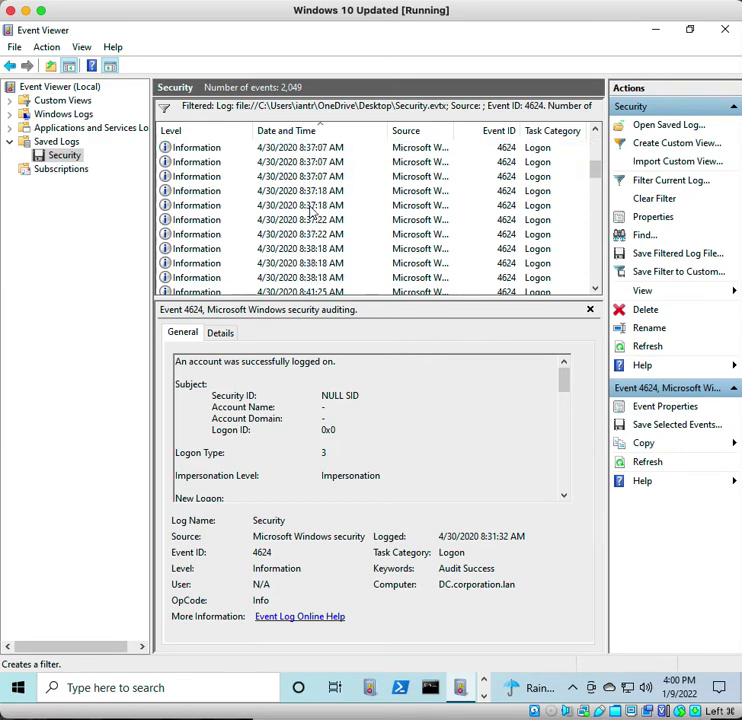
pyautogui.click(301, 234)
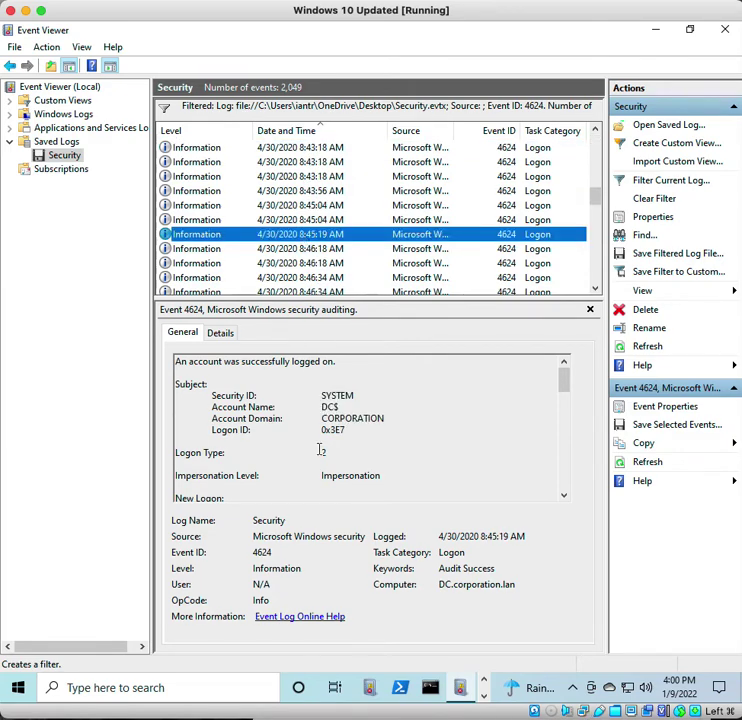
pyautogui.scroll(-5, 318, 446)
pyautogui.scroll(-2, 317, 440)
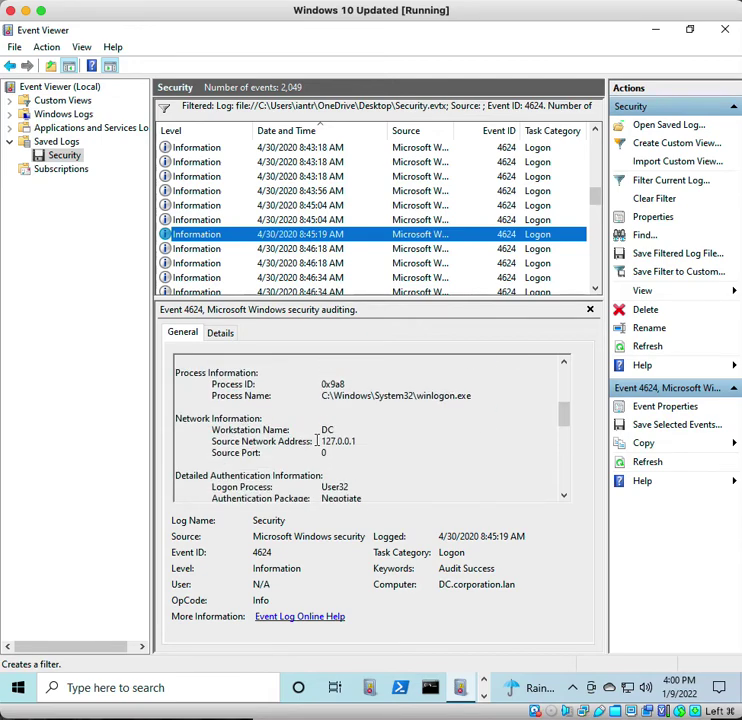
pyautogui.scroll(-4, 317, 440)
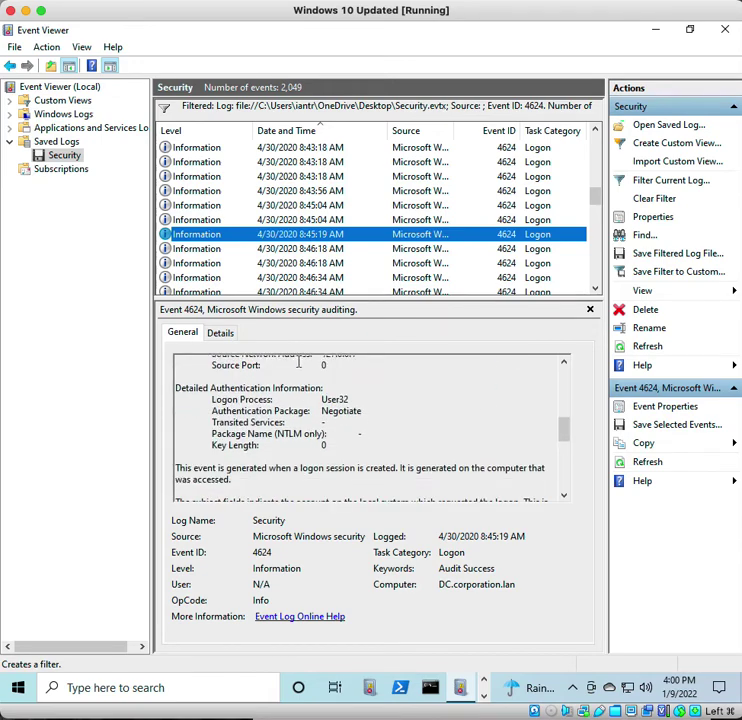
pyautogui.click(261, 254)
pyautogui.scroll(-4, 261, 262)
pyautogui.click(268, 250)
pyautogui.scroll(-6, 297, 487)
pyautogui.scroll(1, 332, 425)
pyautogui.scroll(-6, 331, 420)
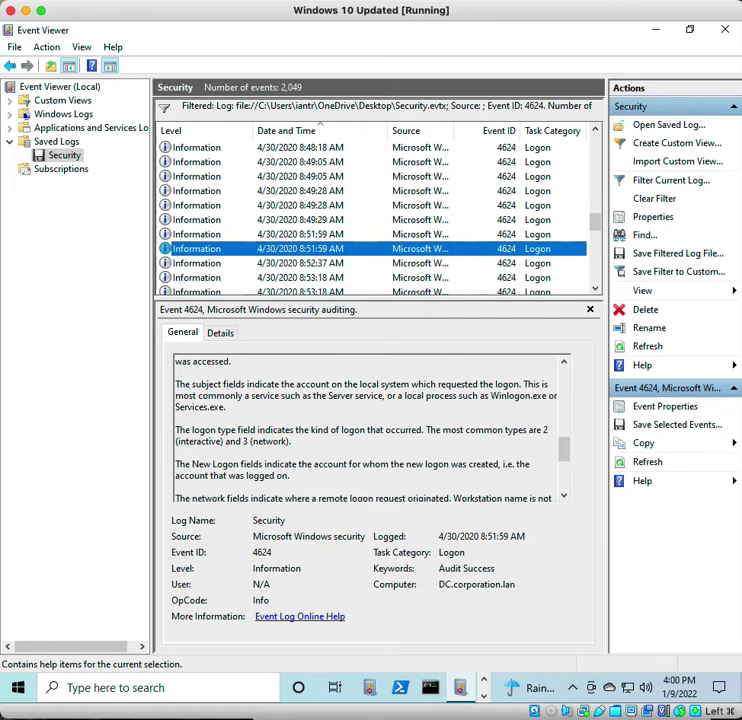
pyautogui.click(655, 187)
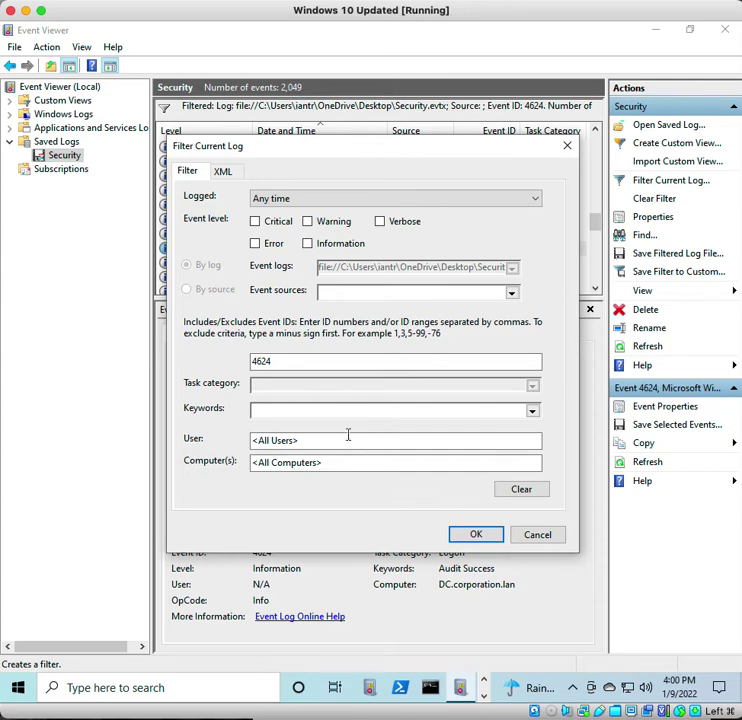
pyautogui.click(346, 440)
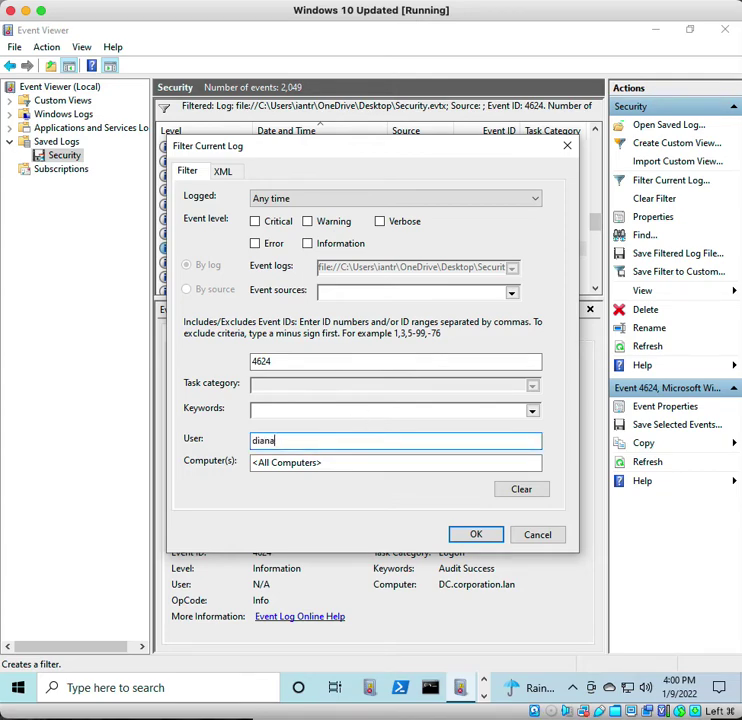
pyautogui.write('diana')
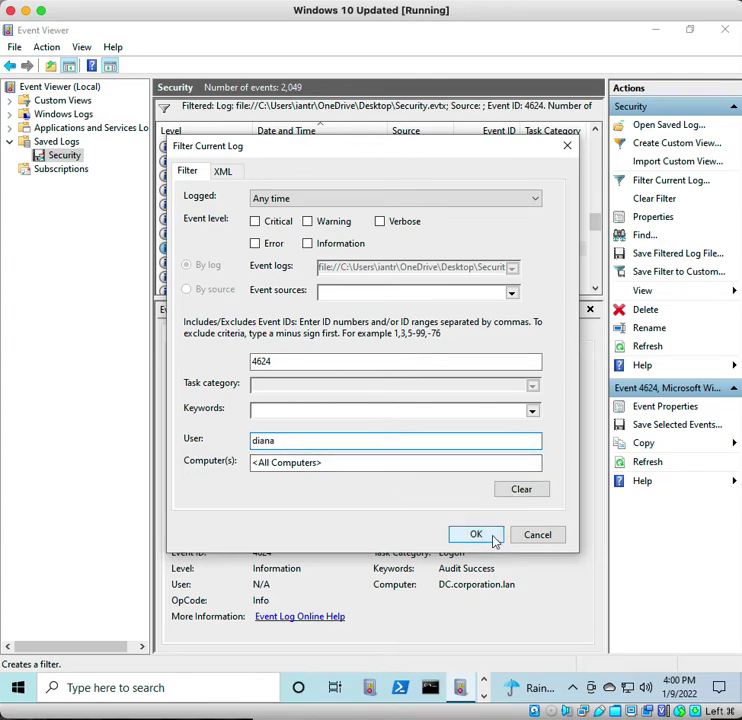
pyautogui.click(493, 540)
pyautogui.click(445, 408)
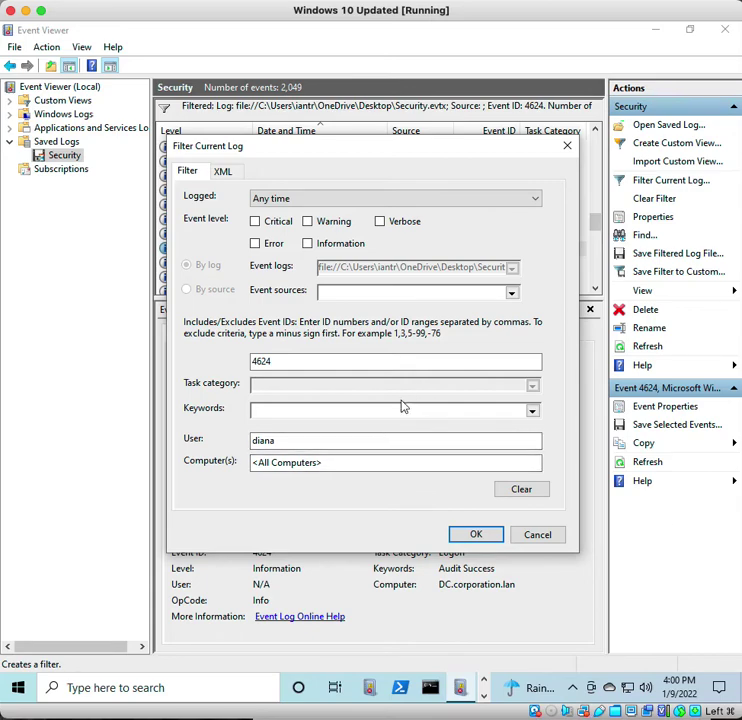
pyautogui.moveTo(360, 438); pyautogui.dragTo(145, 450)
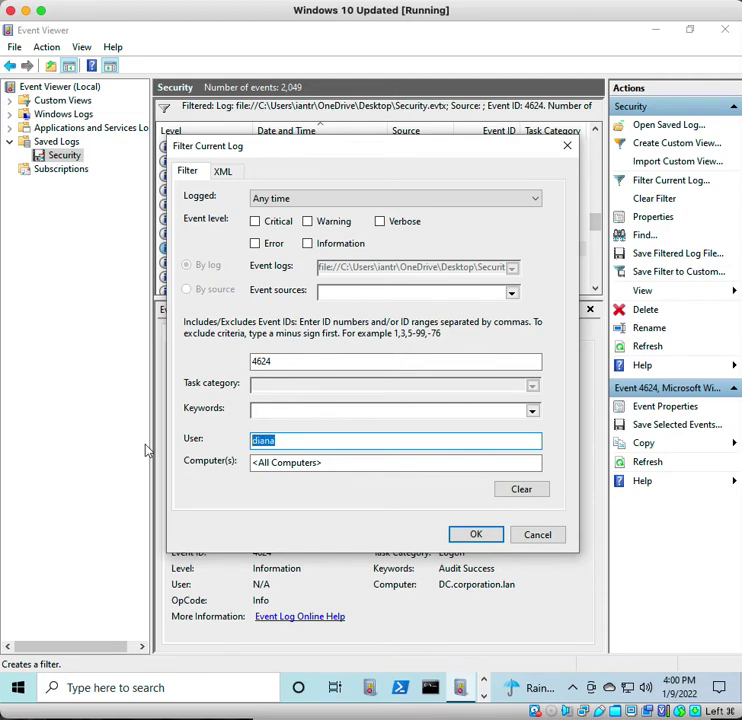
pyautogui.press('BackSpace')
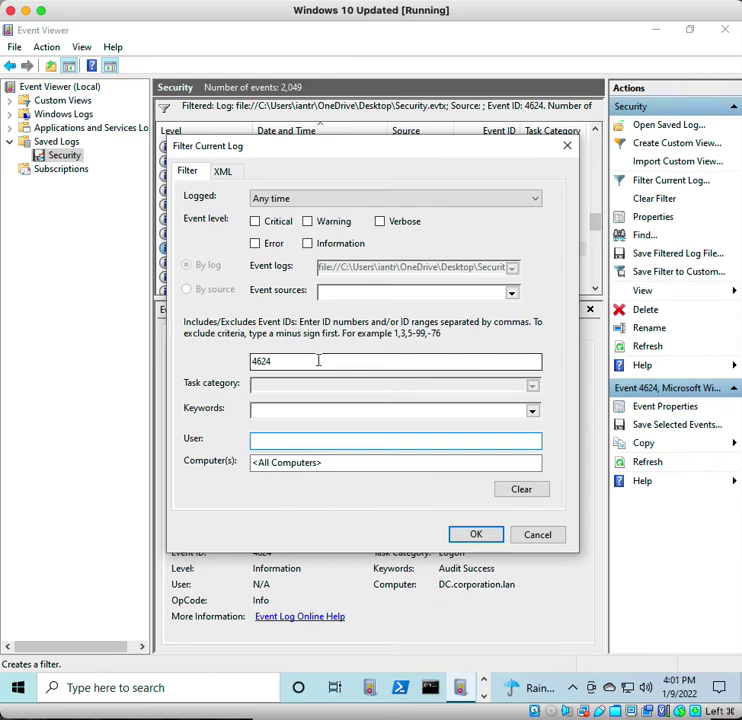
pyautogui.click(476, 535)
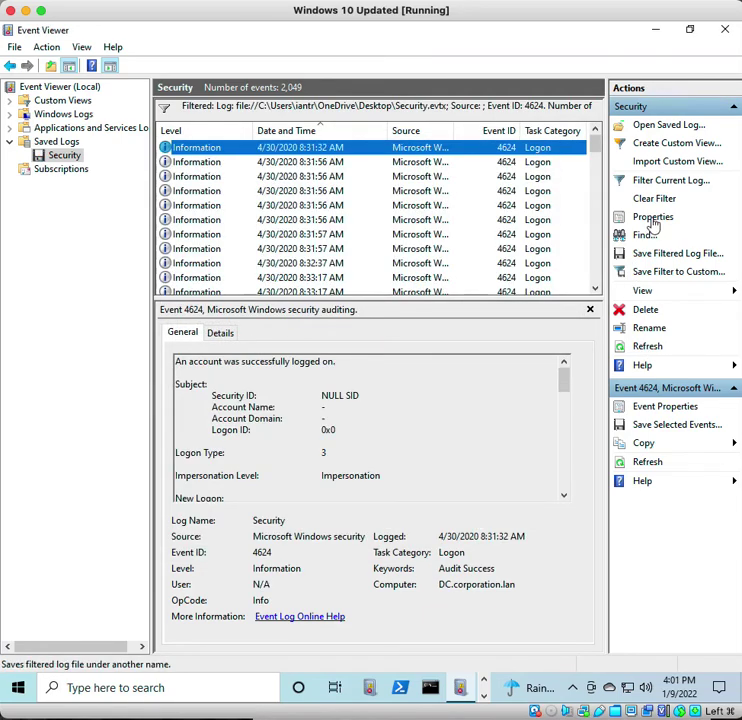
# - Search the 4624 events for the user's account name and move the Find box clear of the details
pyautogui.click(646, 236)
pyautogui.write('diana')
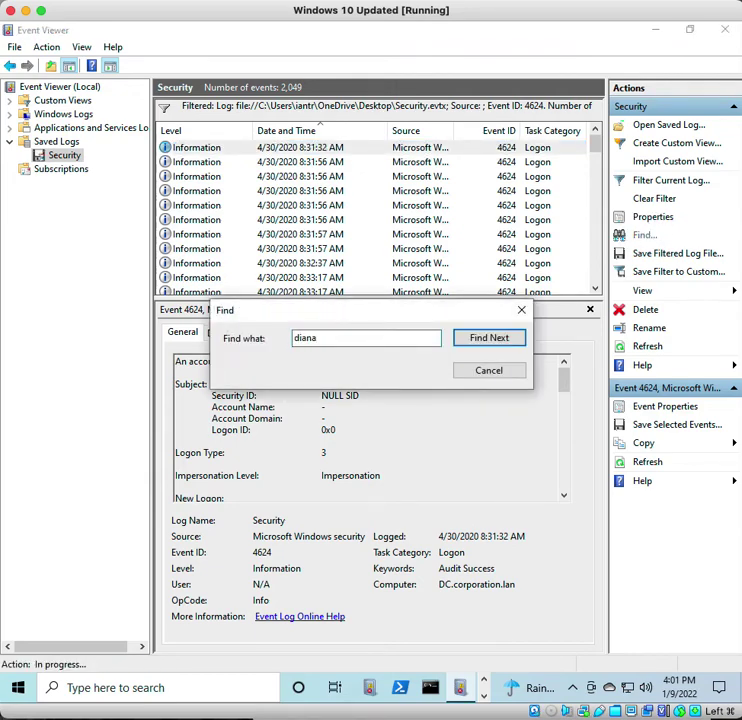
pyautogui.press('Return')
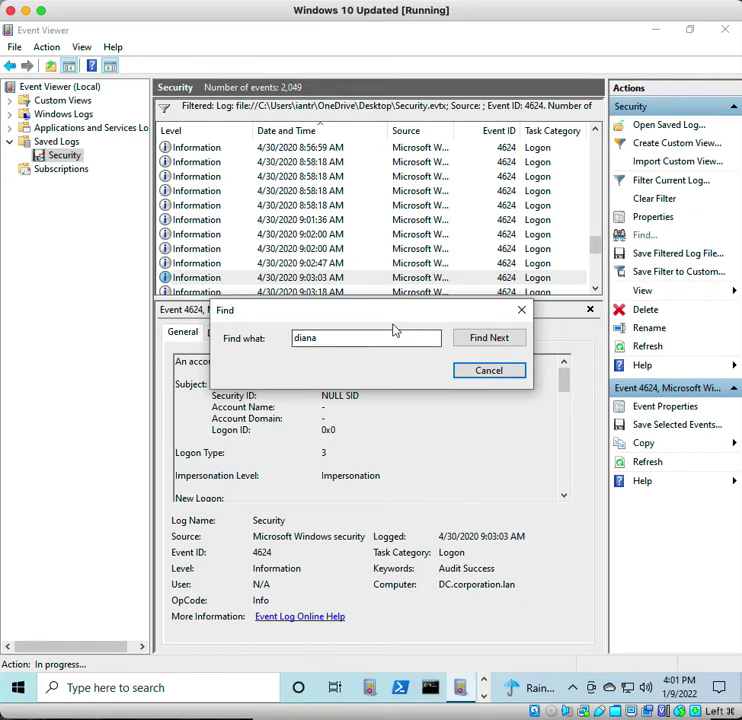
pyautogui.moveTo(394, 324); pyautogui.dragTo(407, 592)
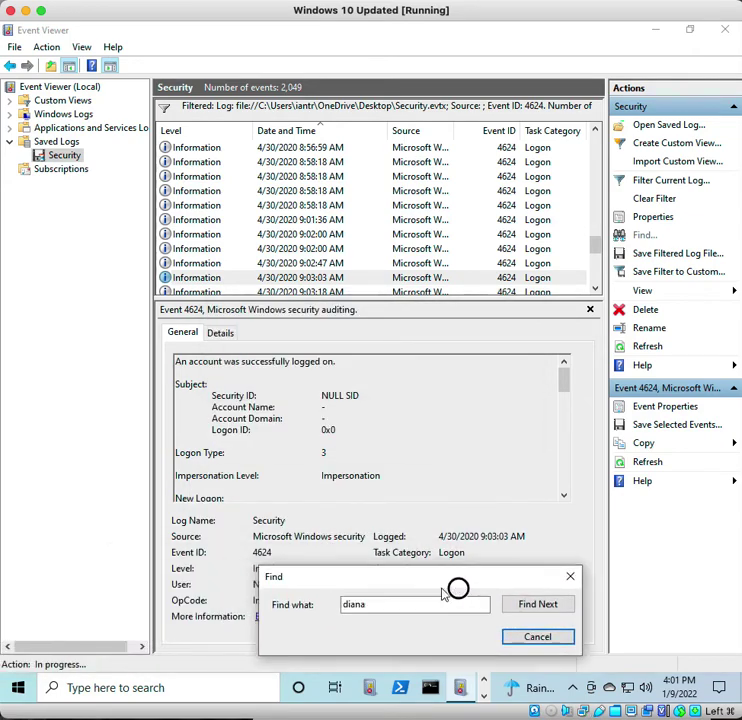
pyautogui.moveTo(447, 588); pyautogui.dragTo(477, 583)
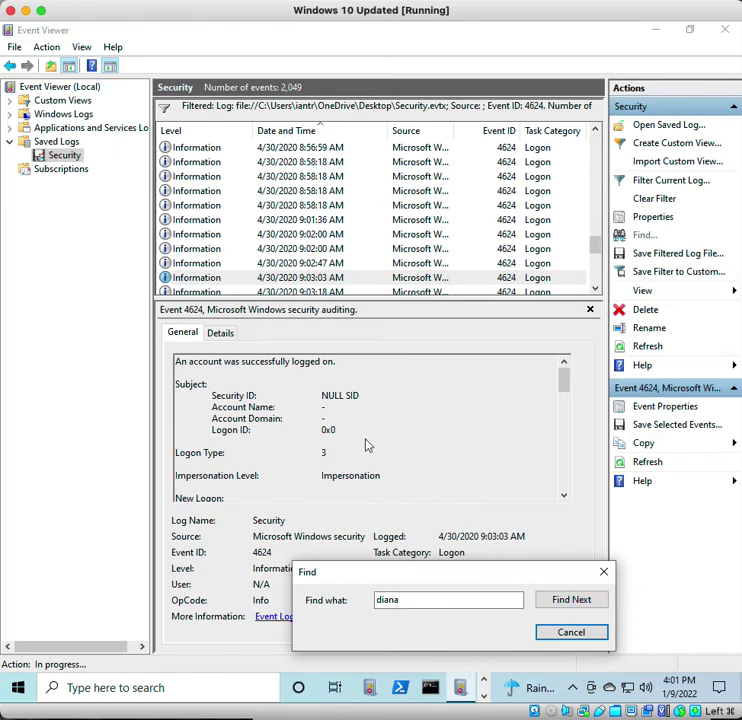
# - Step through later matches to the 9:07:44 AM event until none remain, then close Find
pyautogui.click(555, 598)
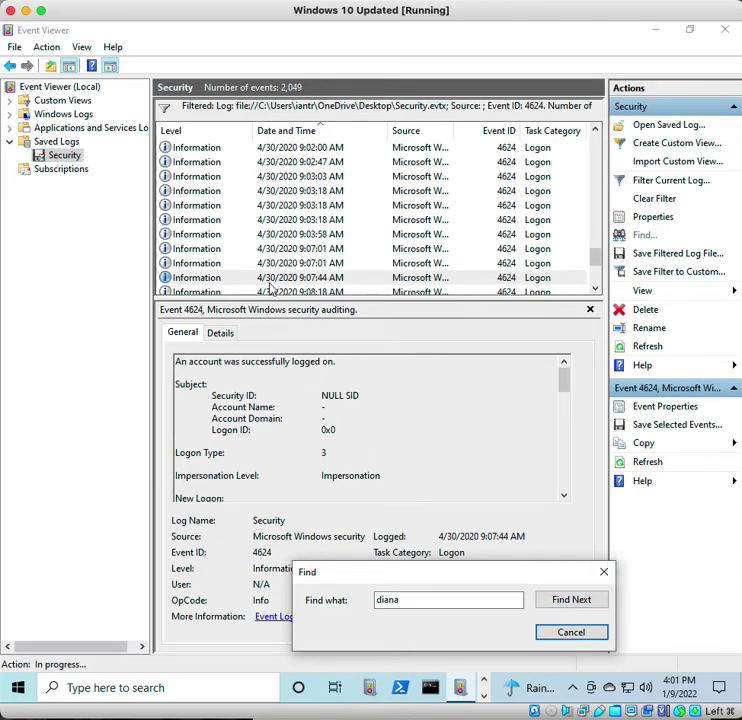
pyautogui.click(436, 409)
pyautogui.click(558, 380)
pyautogui.click(576, 604)
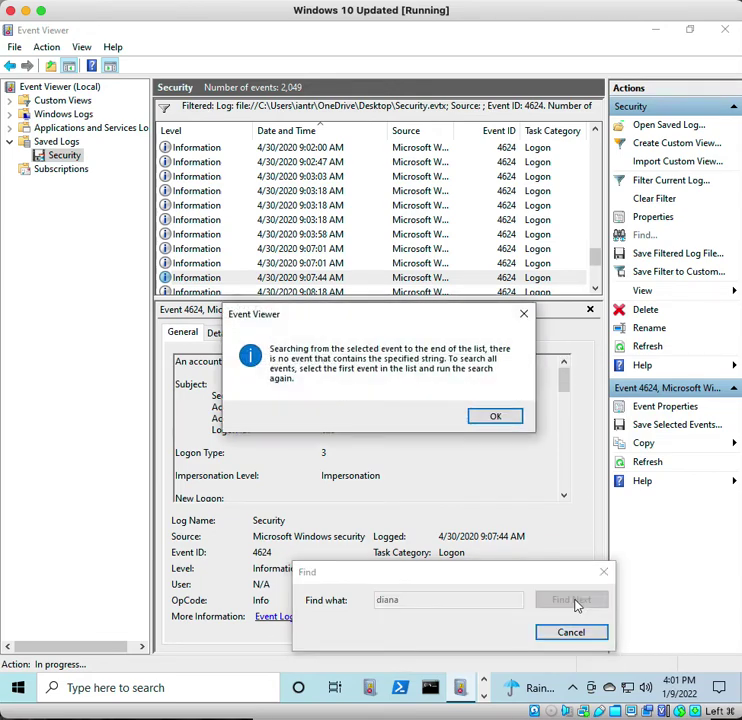
pyautogui.click(497, 415)
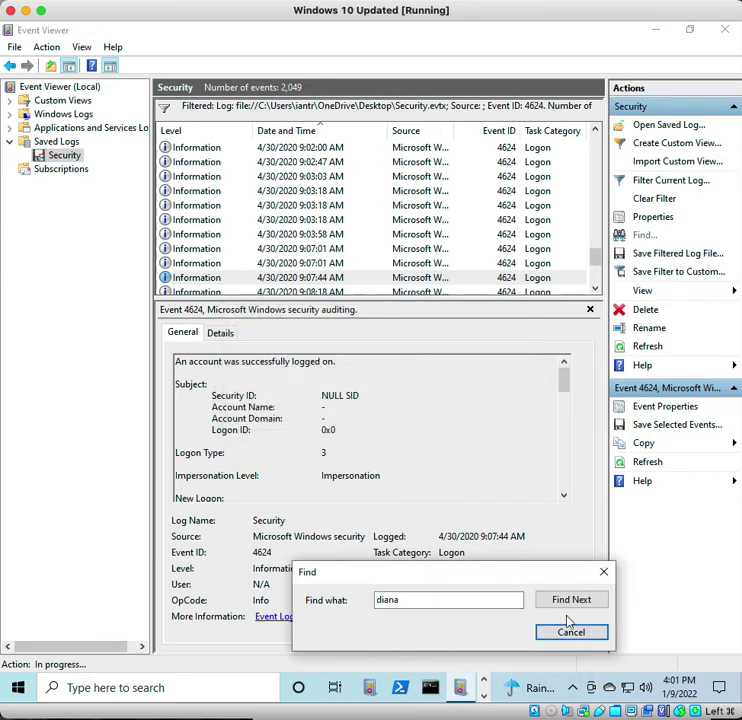
pyautogui.click(568, 630)
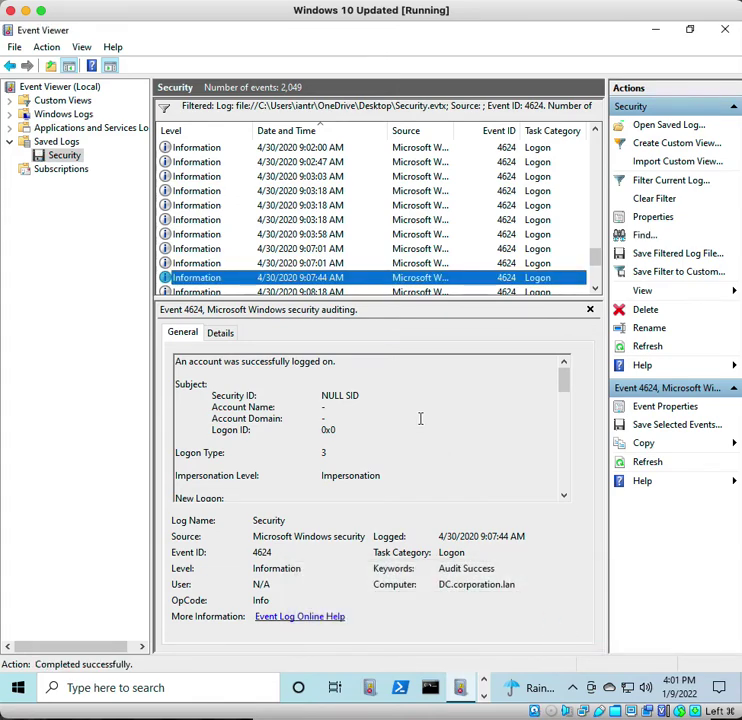
# - Show the 9:07:01 AM Kerberos logon by DC$ and scroll through its details
pyautogui.scroll(-3, 341, 444)
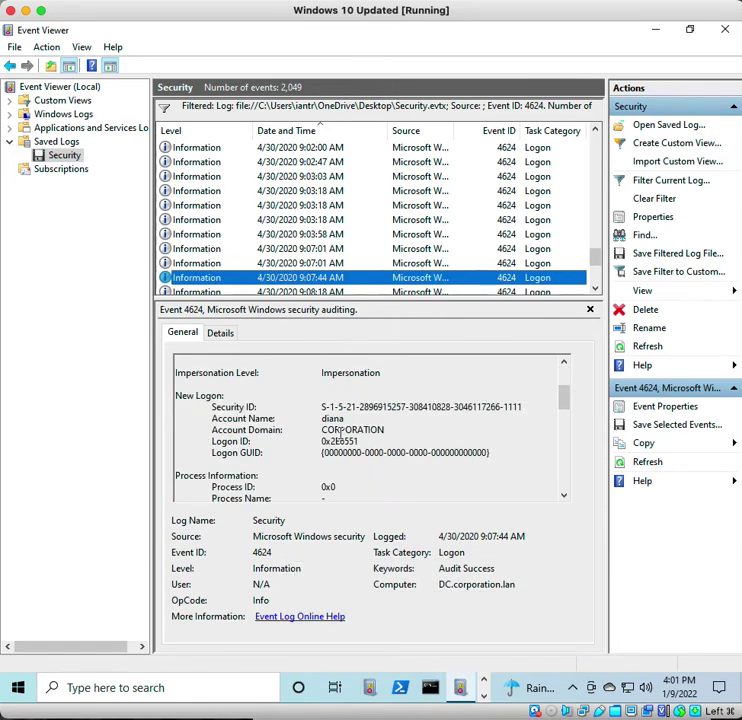
pyautogui.scroll(3, 340, 433)
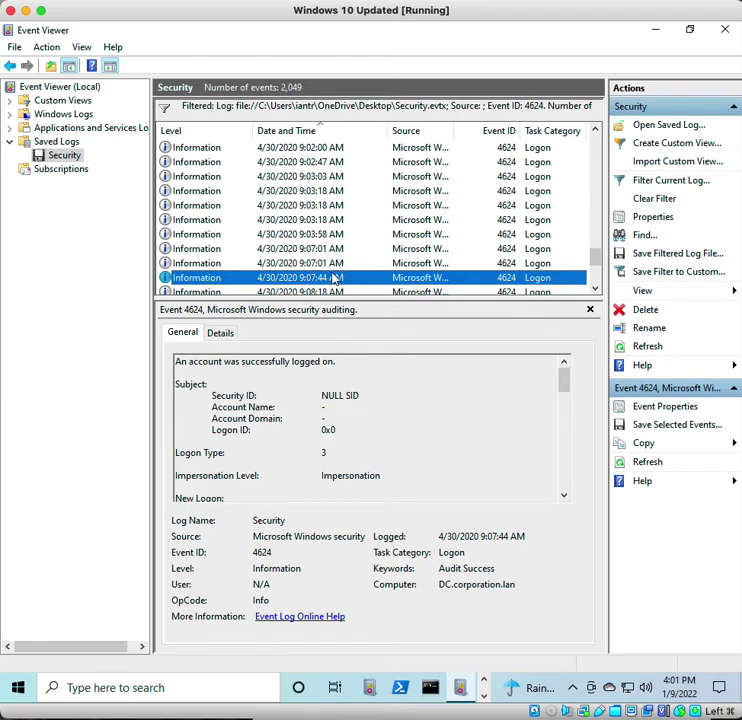
pyautogui.click(326, 262)
pyautogui.scroll(-5, 349, 437)
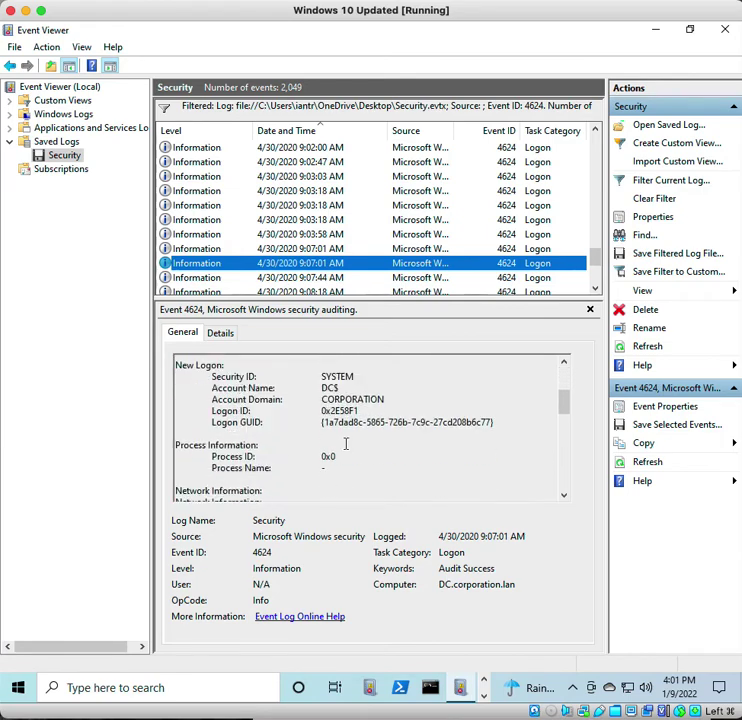
pyautogui.scroll(-2, 355, 446)
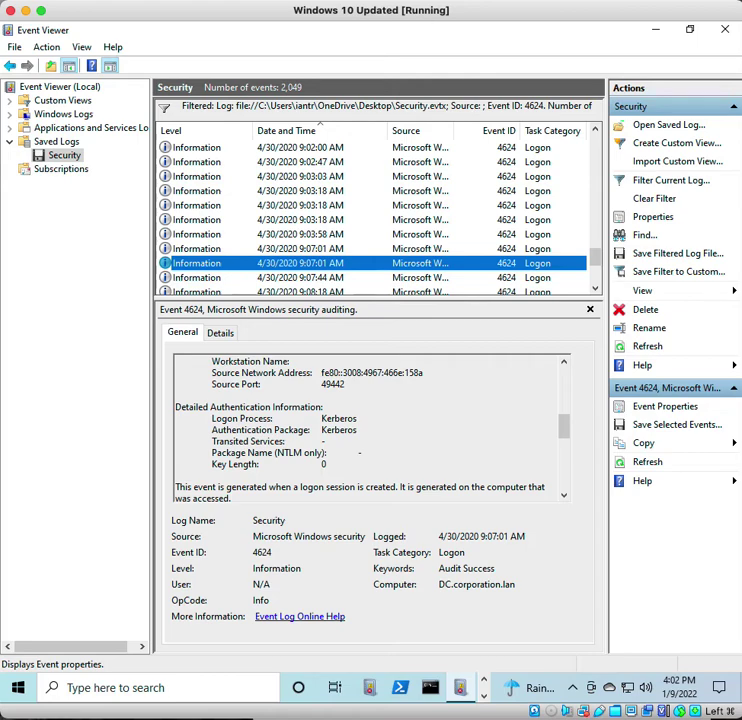
# - In Edge, open the Event ID 4732 reference page from the All Event IDs list
pyautogui.click(483, 681)
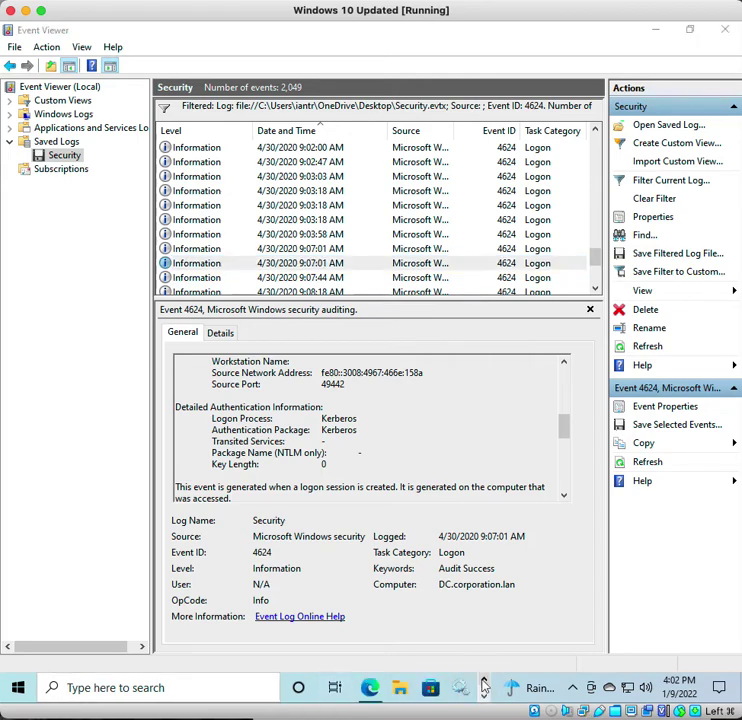
pyautogui.click(362, 697)
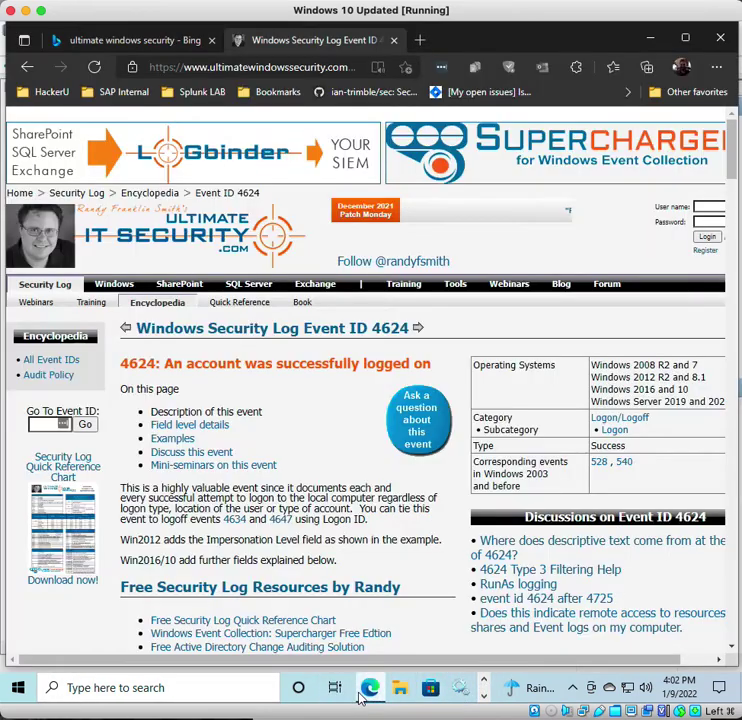
pyautogui.click(70, 362)
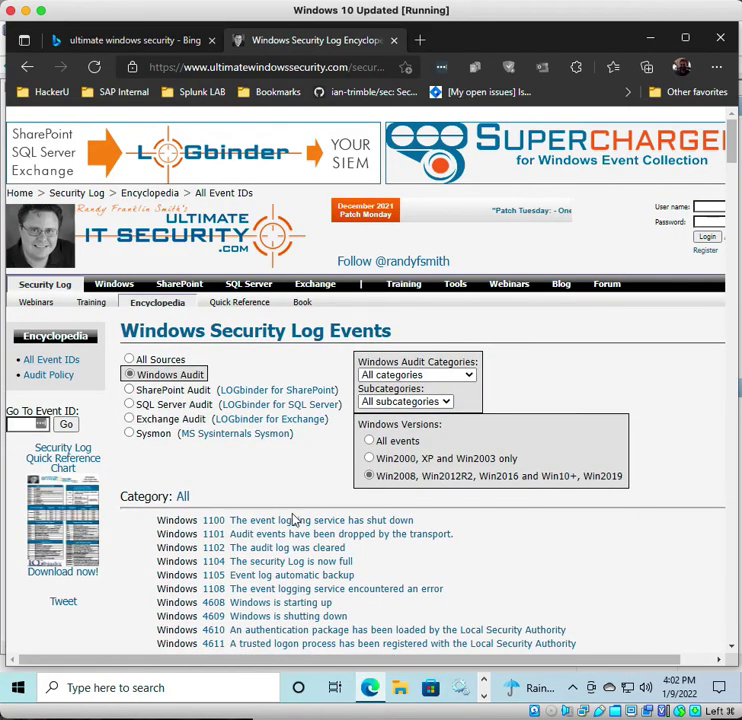
pyautogui.scroll(-8, 266, 590)
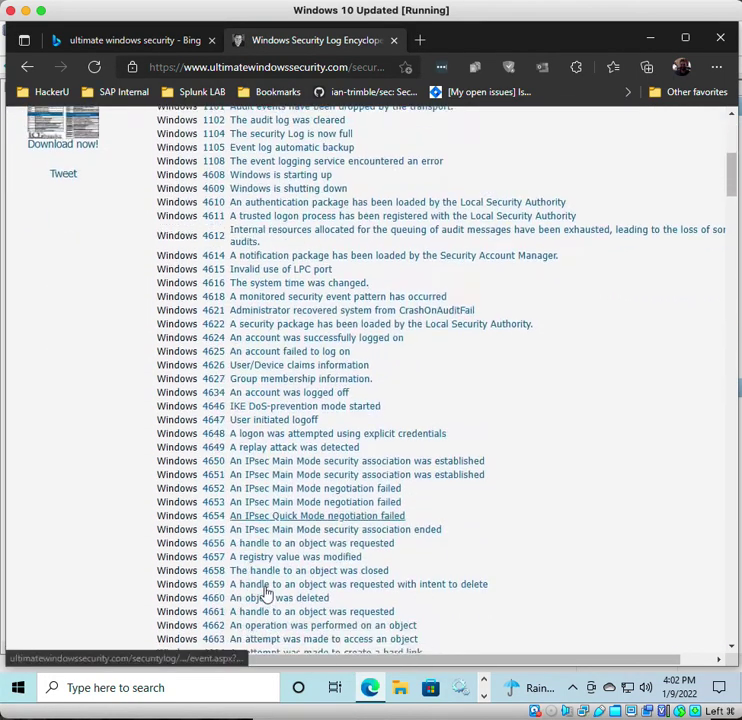
pyautogui.scroll(-4, 265, 591)
pyautogui.scroll(-3, 262, 588)
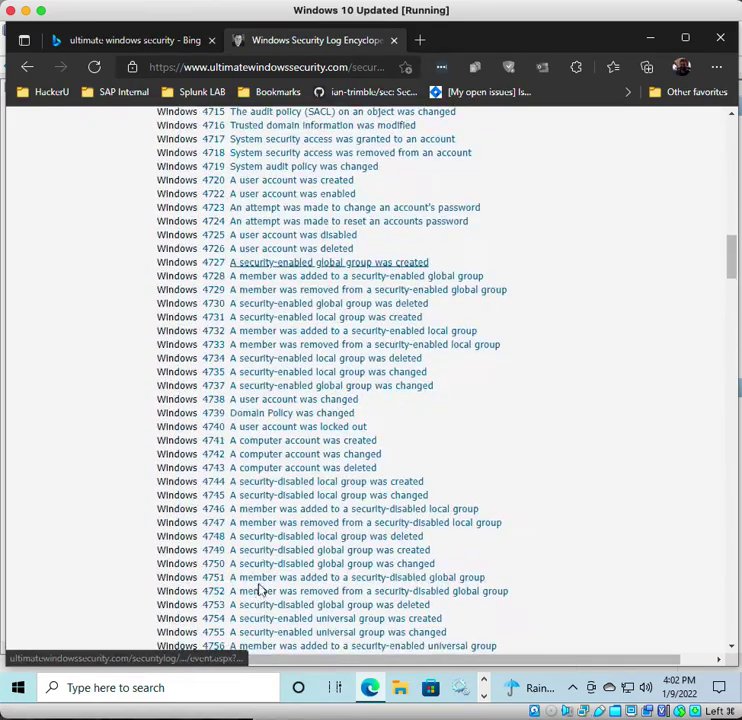
pyautogui.click(250, 338)
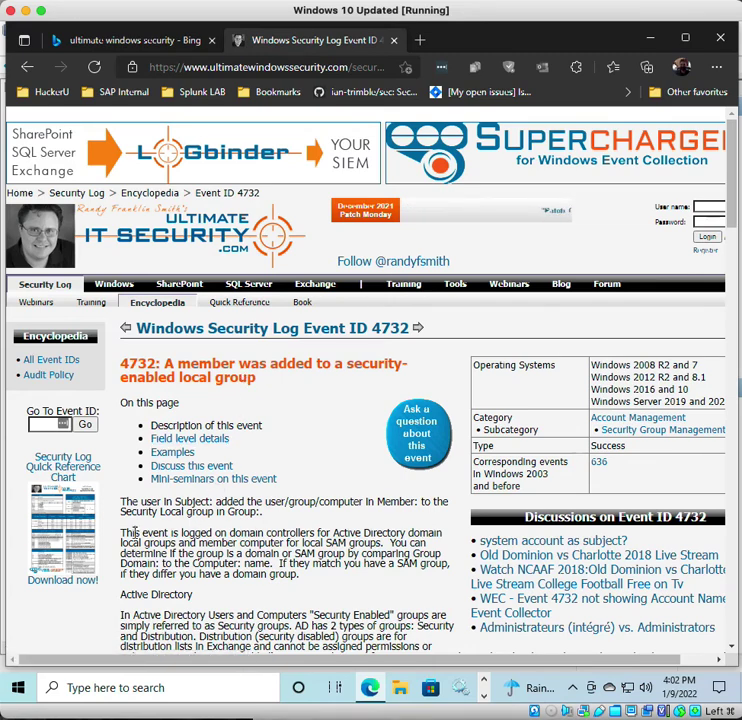
# - Read the 4732 page, highlighting the domain controllers sentence, down to the Examples of 4732
pyautogui.moveTo(121, 532); pyautogui.dragTo(440, 553)
pyautogui.click(187, 523)
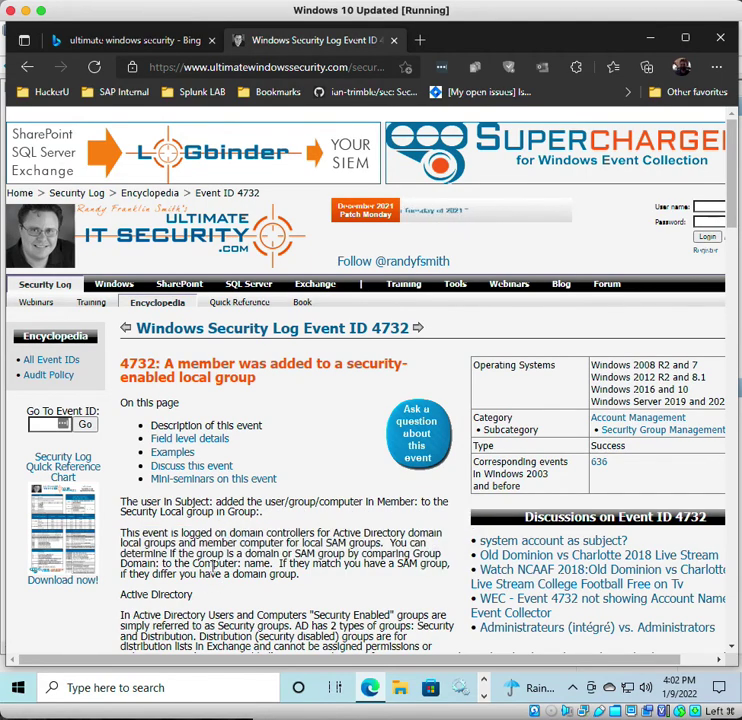
pyautogui.scroll(-1, 205, 560)
pyautogui.scroll(-5, 209, 567)
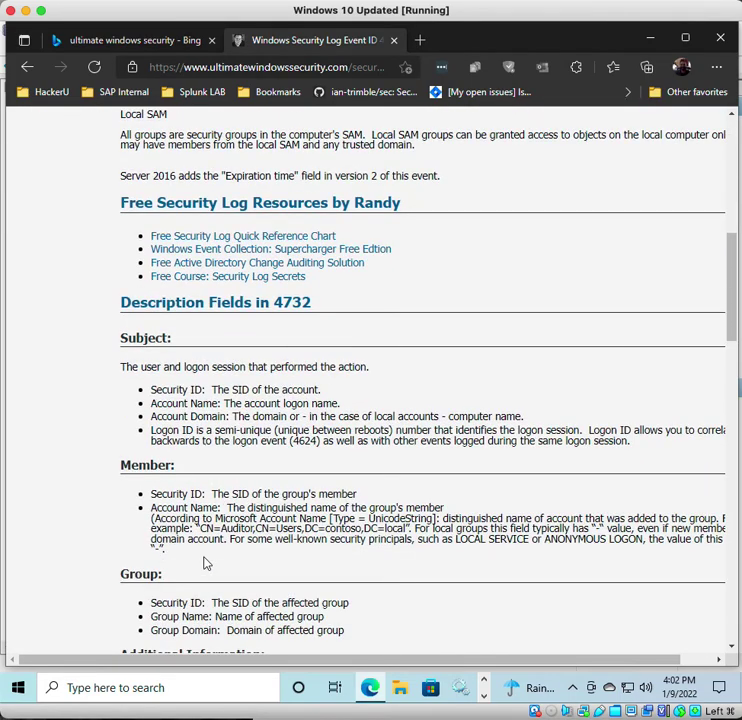
pyautogui.scroll(-3, 176, 512)
pyautogui.scroll(-2, 173, 517)
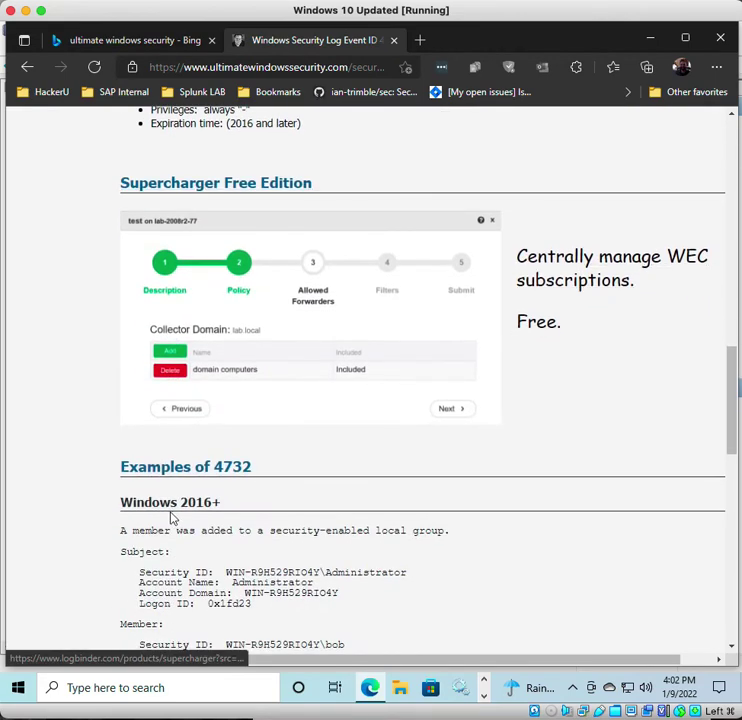
pyautogui.scroll(-2, 167, 528)
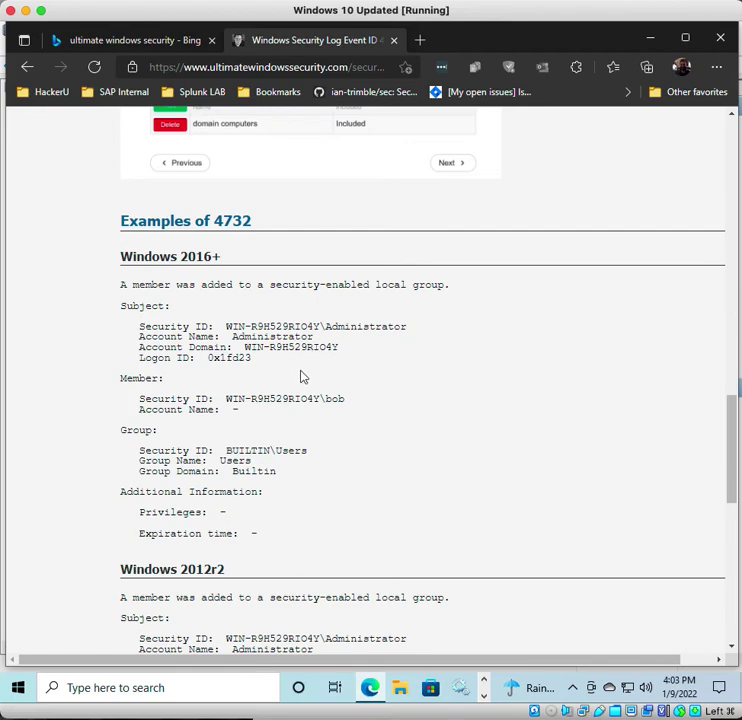
pyautogui.scroll(2, 301, 376)
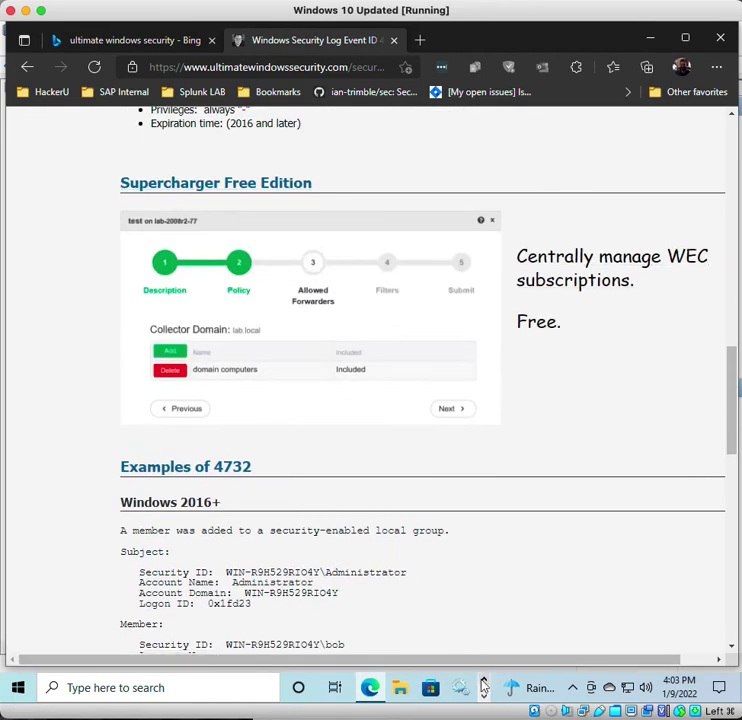
# - Back in Event Viewer, clear the old filter and refilter the Security log to Event ID 4732
pyautogui.click(483, 696)
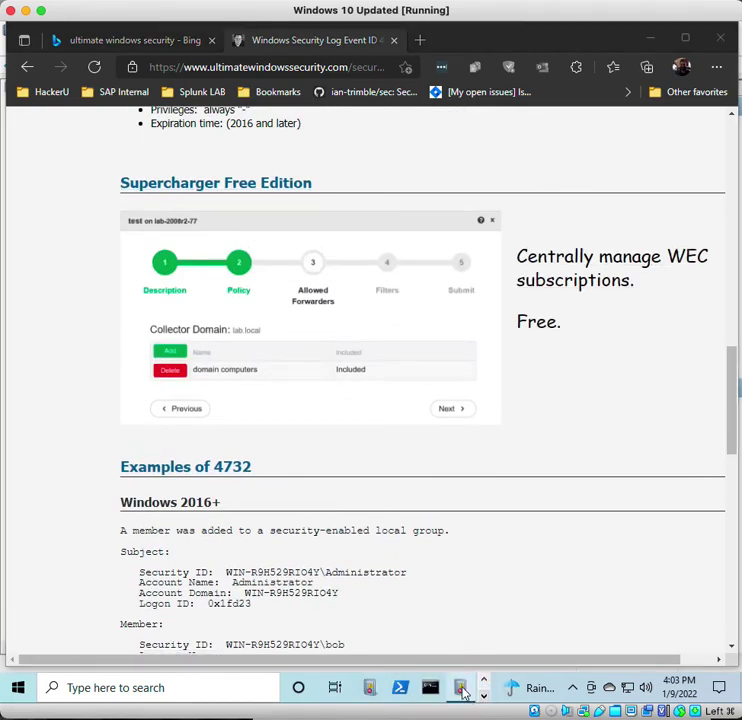
pyautogui.click(461, 689)
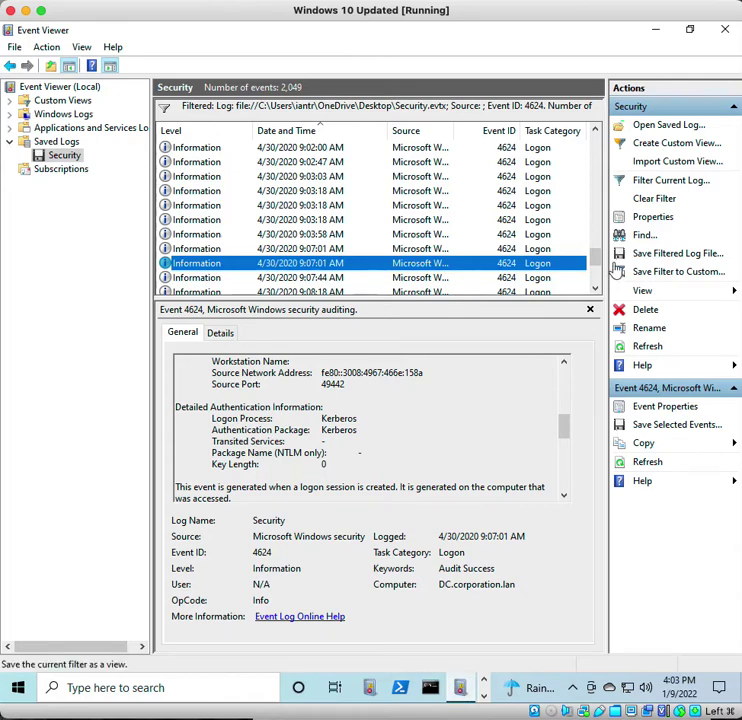
pyautogui.click(651, 200)
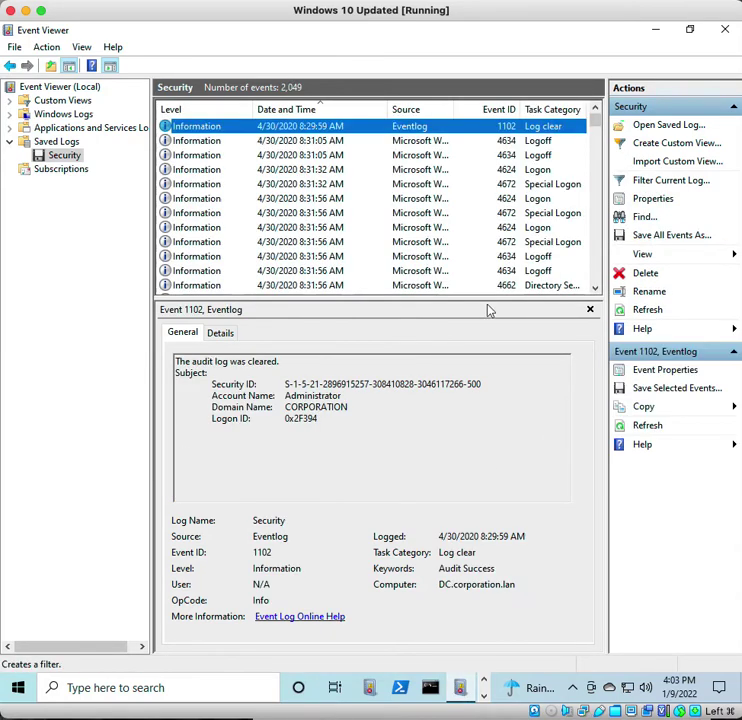
pyautogui.click(643, 181)
pyautogui.click(365, 361)
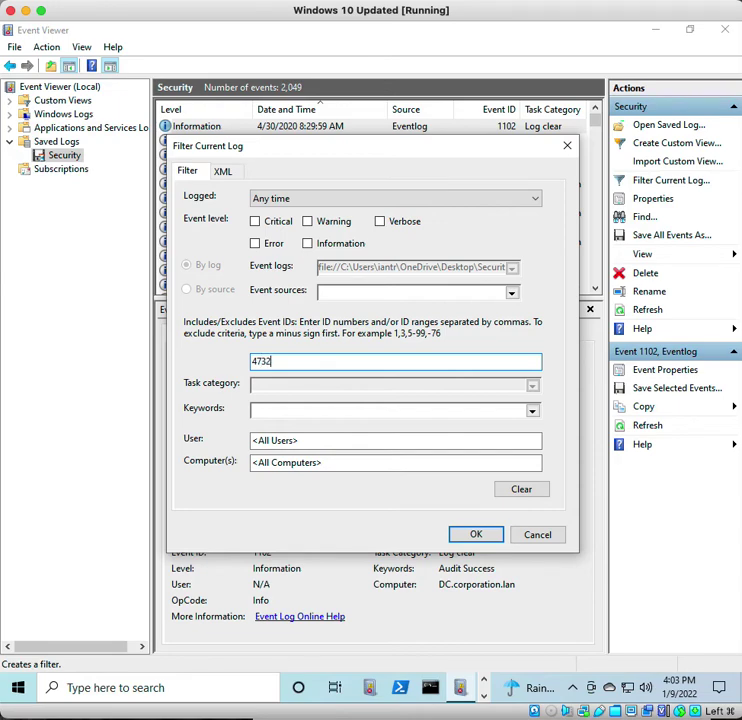
pyautogui.press('Return')
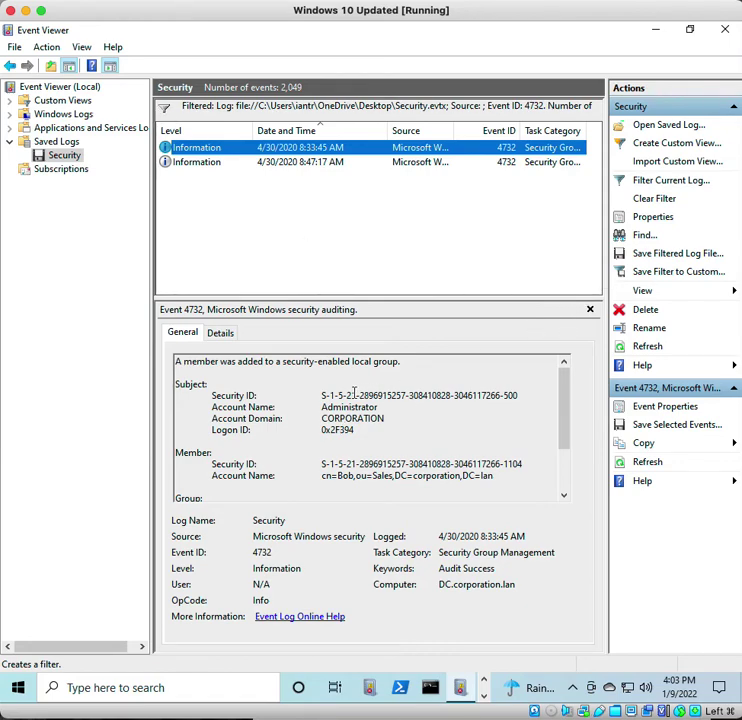
# - Read the 8:47:17 AM event's description, marking the BUILTIN\Administrators group line
pyautogui.scroll(-2, 355, 387)
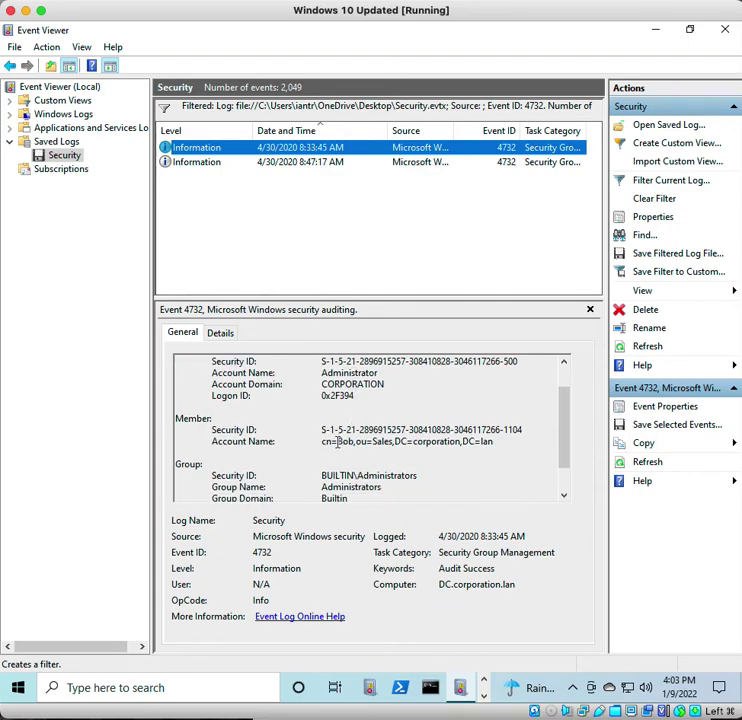
pyautogui.scroll(-2, 337, 441)
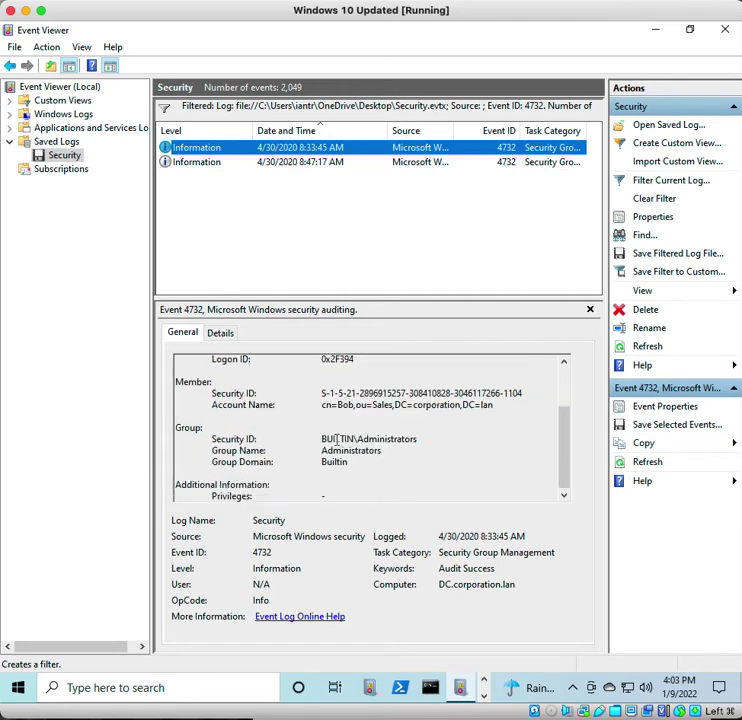
pyautogui.click(256, 162)
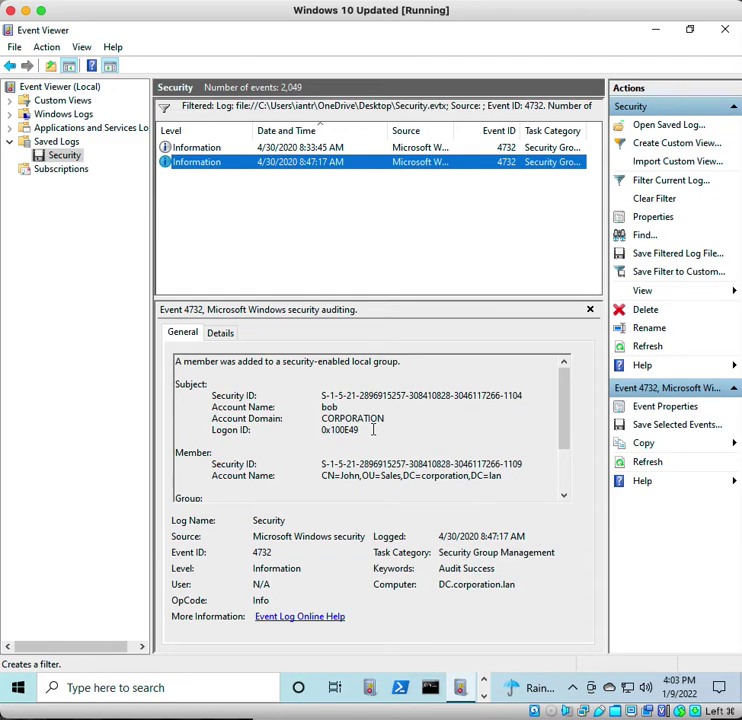
pyautogui.scroll(-2, 373, 429)
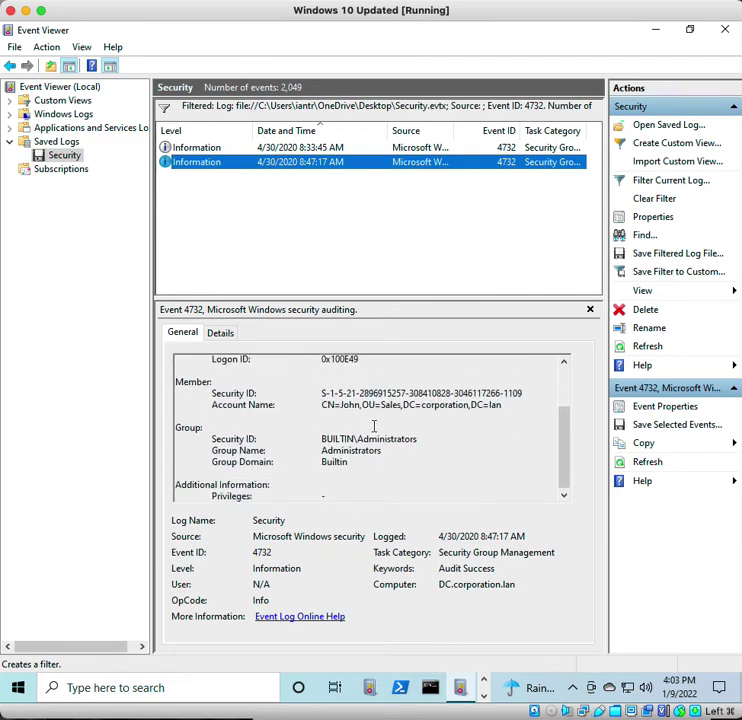
pyautogui.scroll(2, 373, 427)
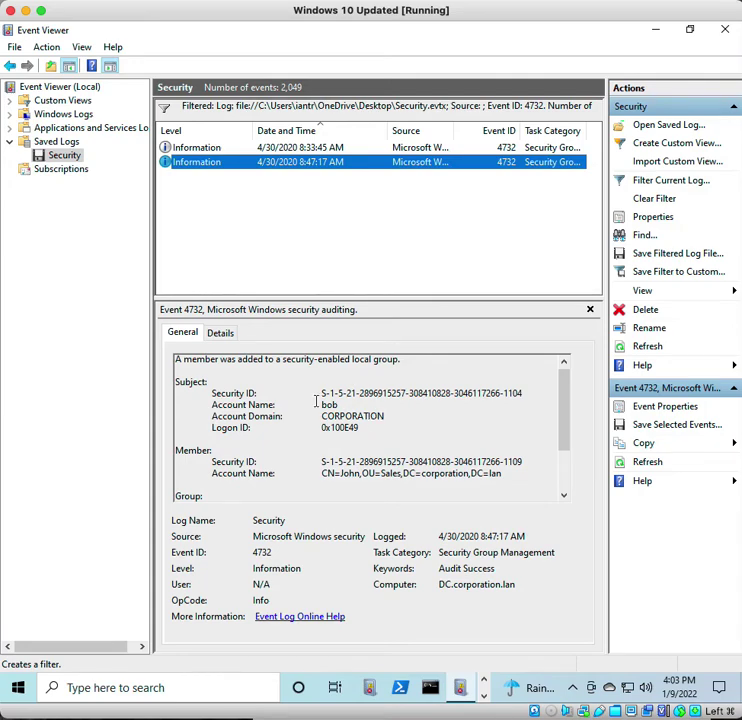
pyautogui.scroll(-2, 316, 401)
pyautogui.moveTo(212, 439); pyautogui.dragTo(449, 434)
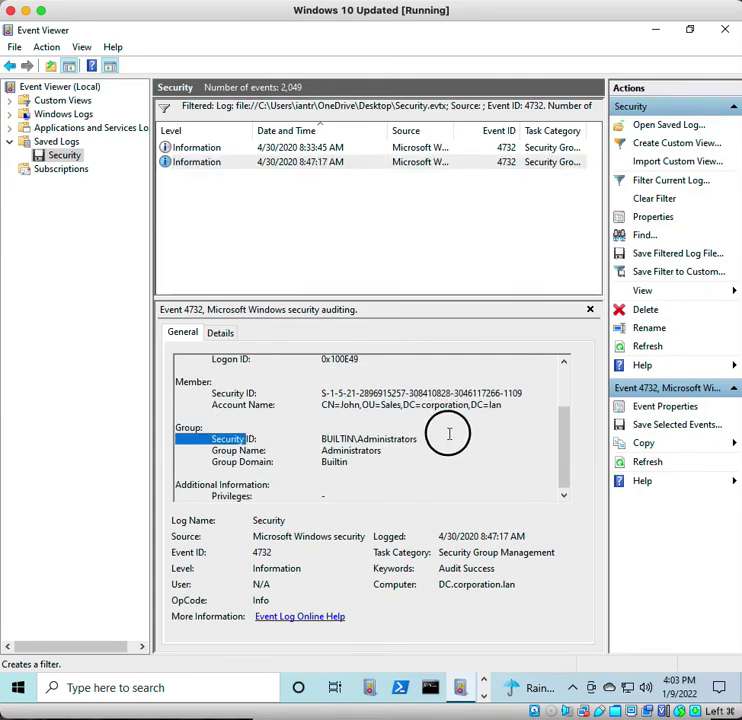
pyautogui.scroll(2, 411, 446)
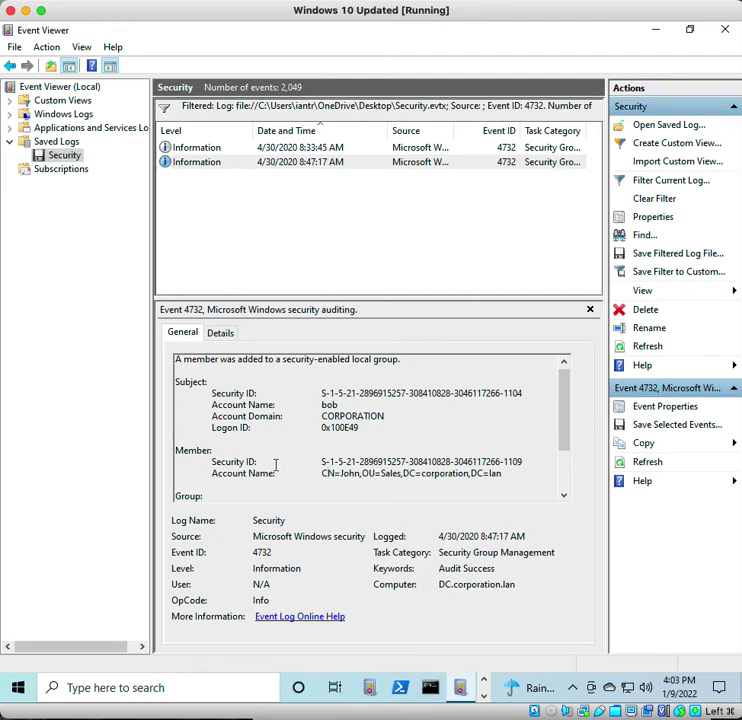
pyautogui.scroll(-2, 366, 448)
pyautogui.scroll(2, 380, 442)
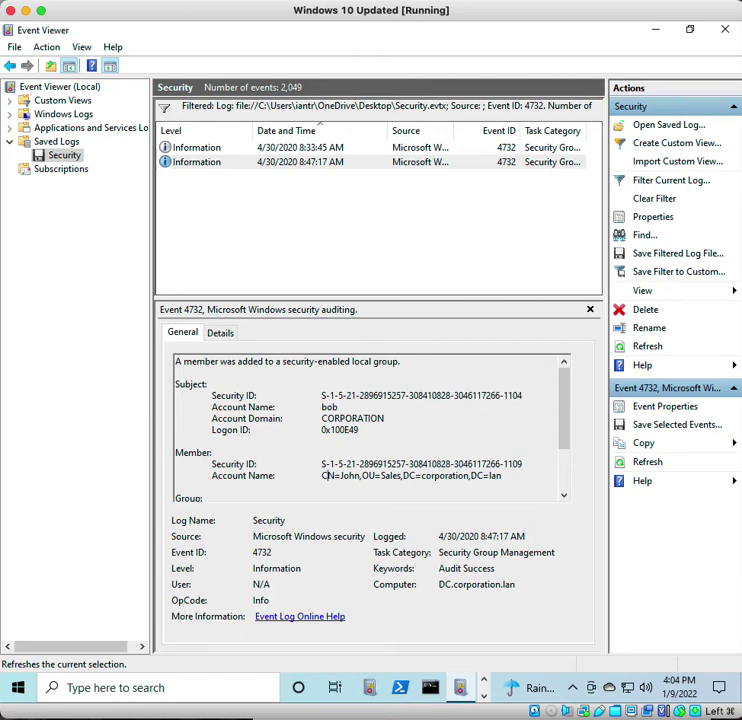
pyautogui.scroll(-3, 405, 445)
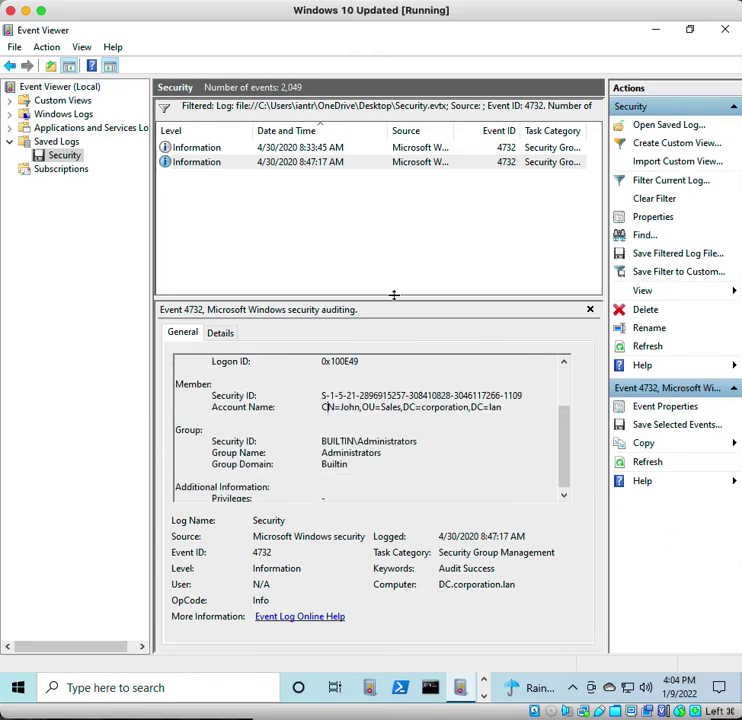
# - Compare with the 8:33:45 AM event, then return to the 8:47:17 AM event
pyautogui.click(321, 149)
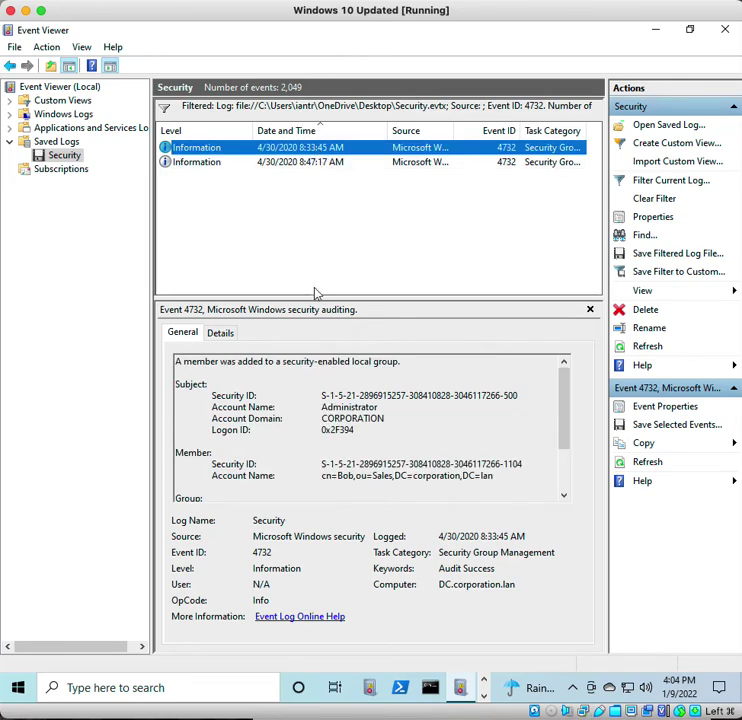
pyautogui.scroll(-2, 346, 425)
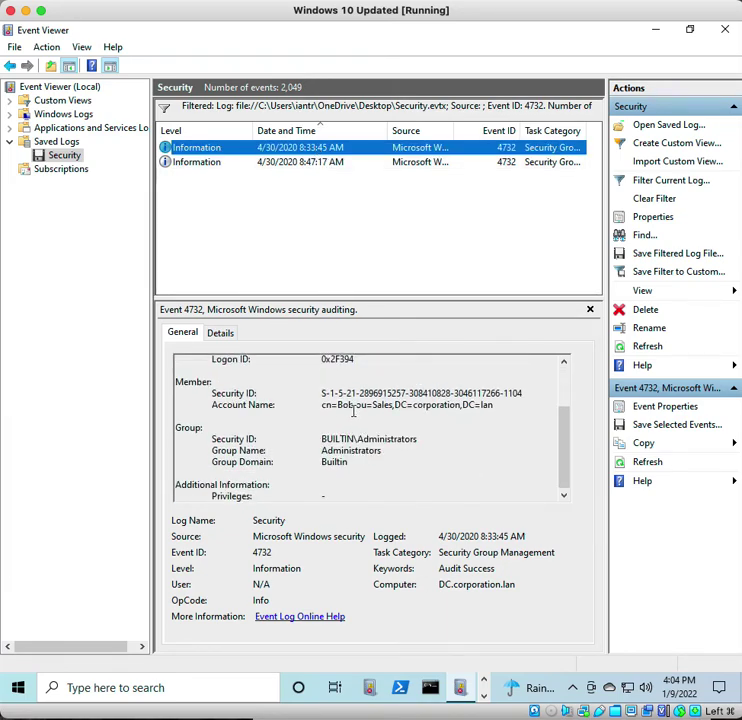
pyautogui.click(305, 164)
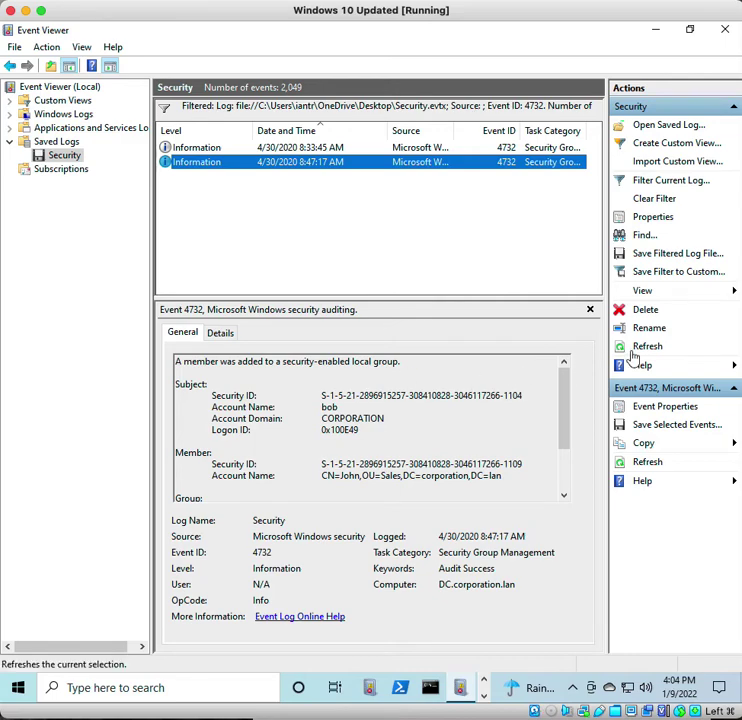
# - In Edge, open the Event ID 1102 'The audit log was cleared' page and scroll to its examples
pyautogui.moveTo(463, 695)
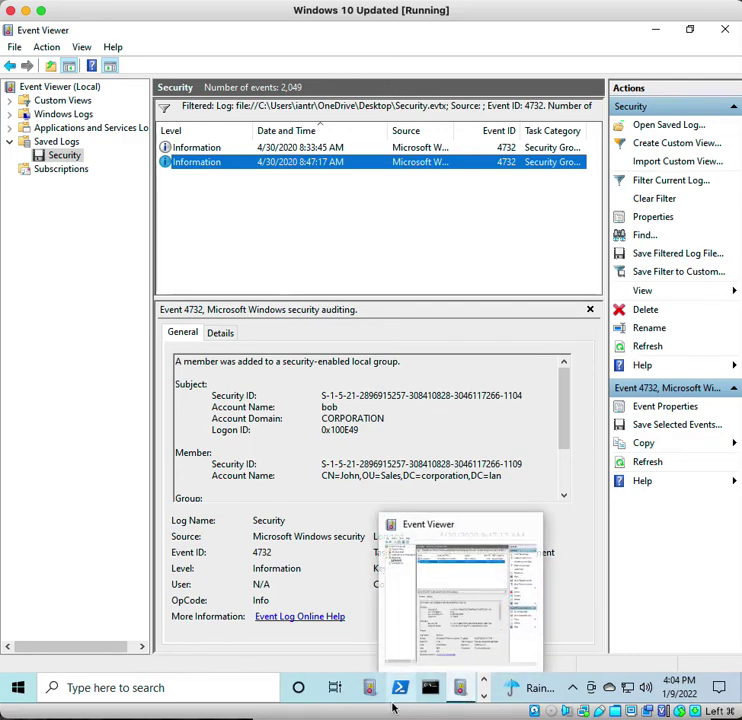
pyautogui.click(484, 682)
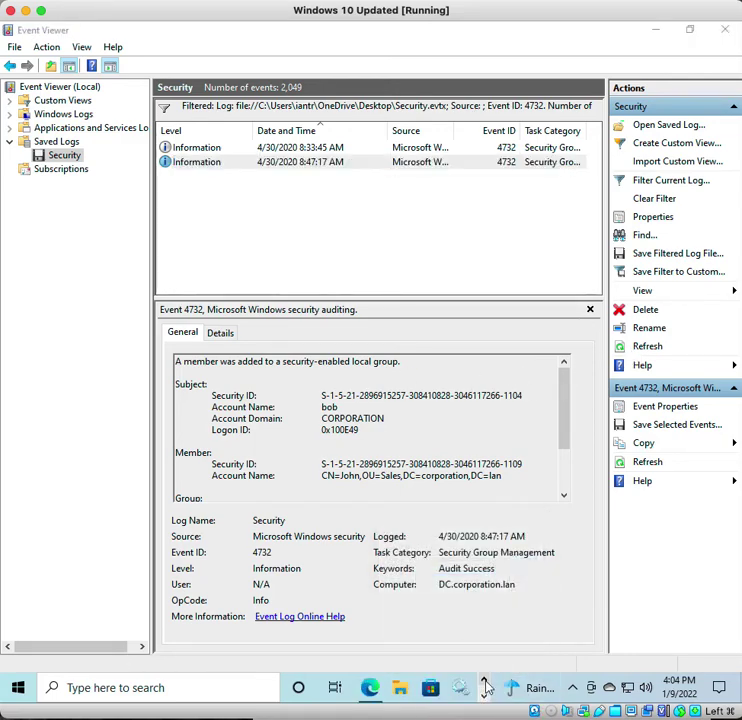
pyautogui.click(378, 692)
pyautogui.scroll(15, 129, 356)
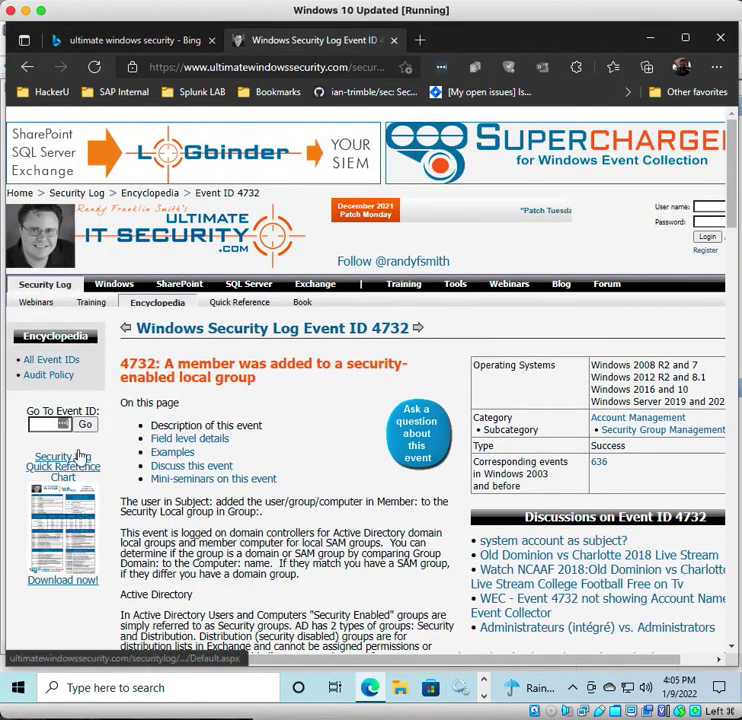
pyautogui.click(45, 424)
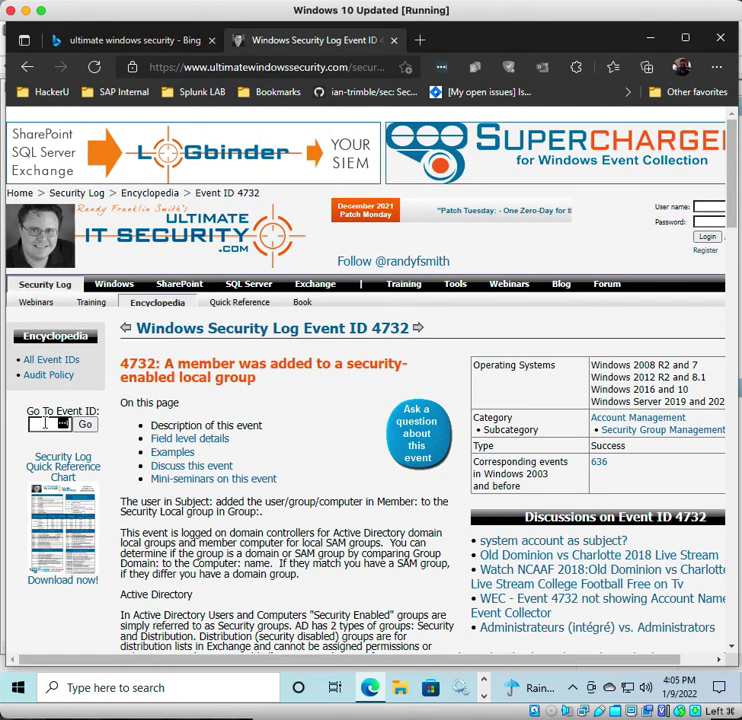
pyautogui.click(38, 364)
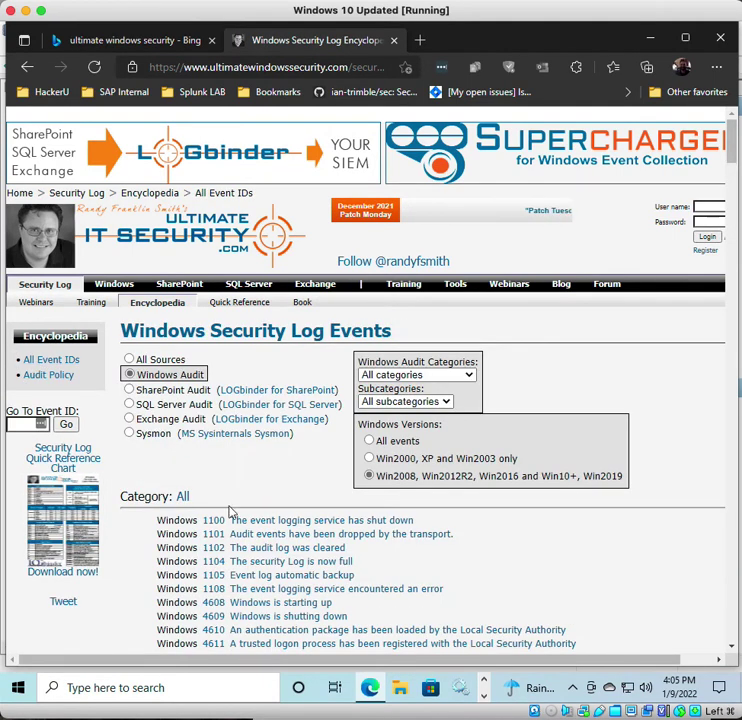
pyautogui.click(266, 550)
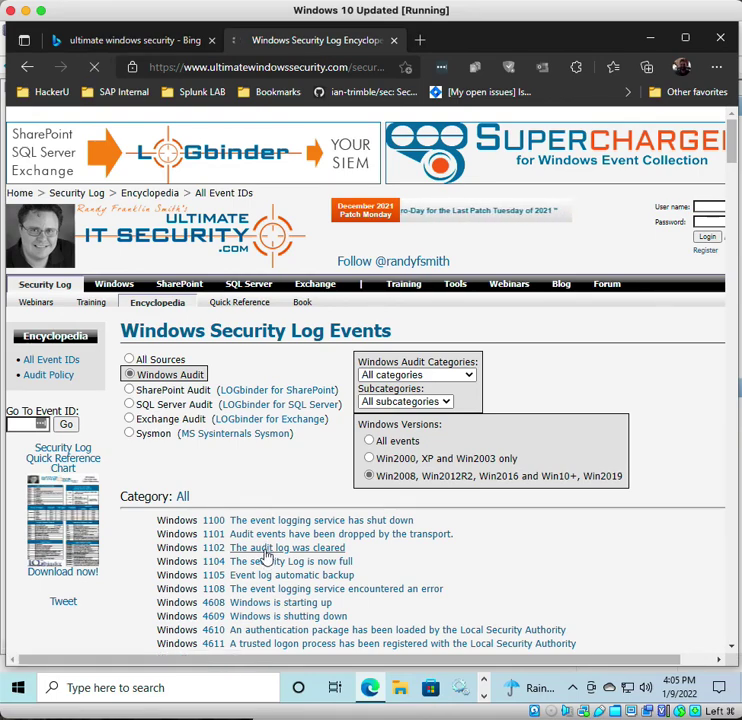
pyautogui.scroll(-10, 258, 555)
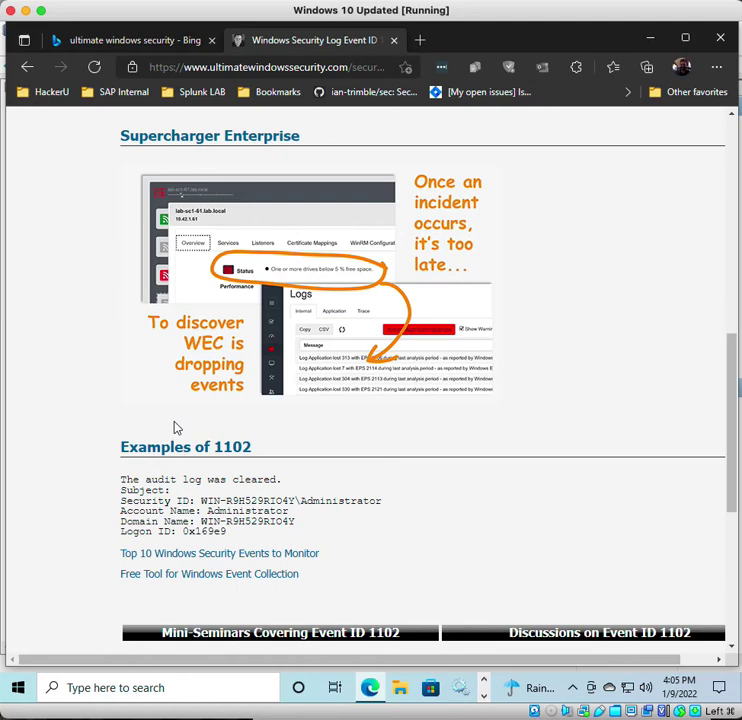
# - Switch back to Event Viewer
pyautogui.moveTo(375, 696)
pyautogui.click(484, 697)
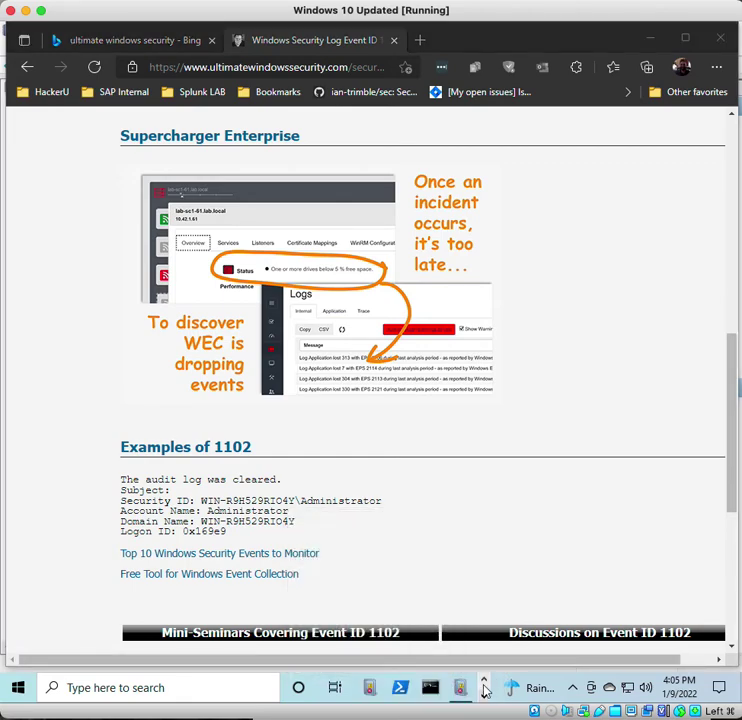
pyautogui.click(462, 689)
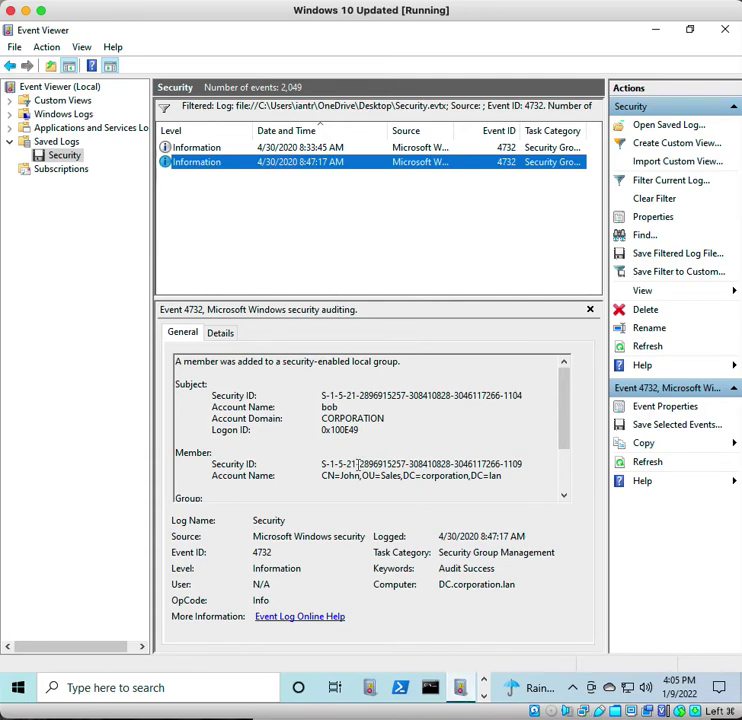
# - Swap the 4732 filter for Event ID 1102 and check the audit-log-cleared event's details
pyautogui.click(664, 199)
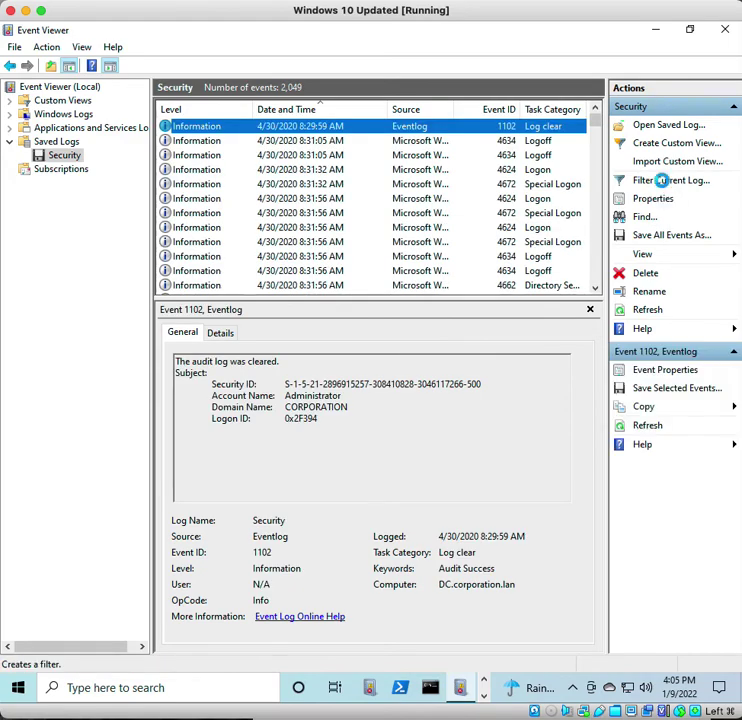
pyautogui.click(665, 182)
pyautogui.click(320, 360)
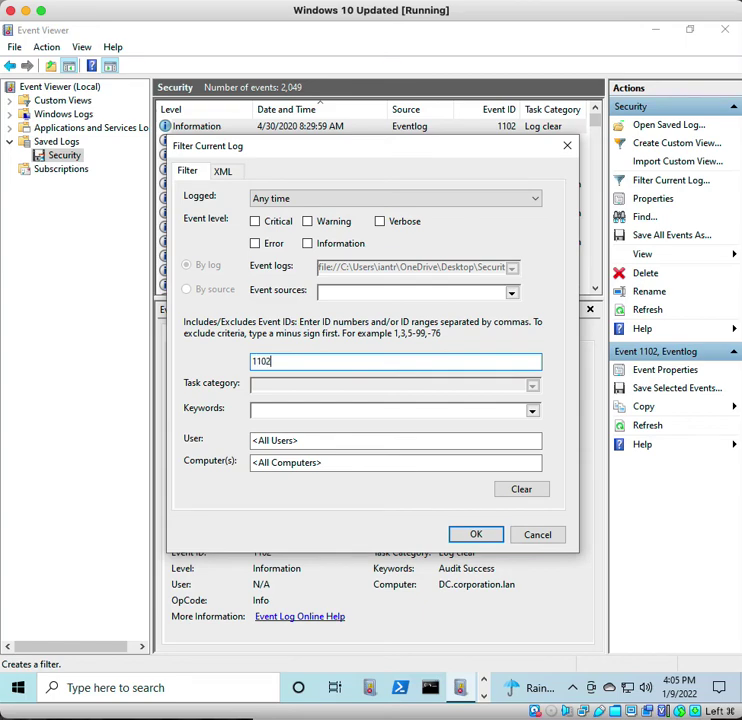
pyautogui.click(476, 534)
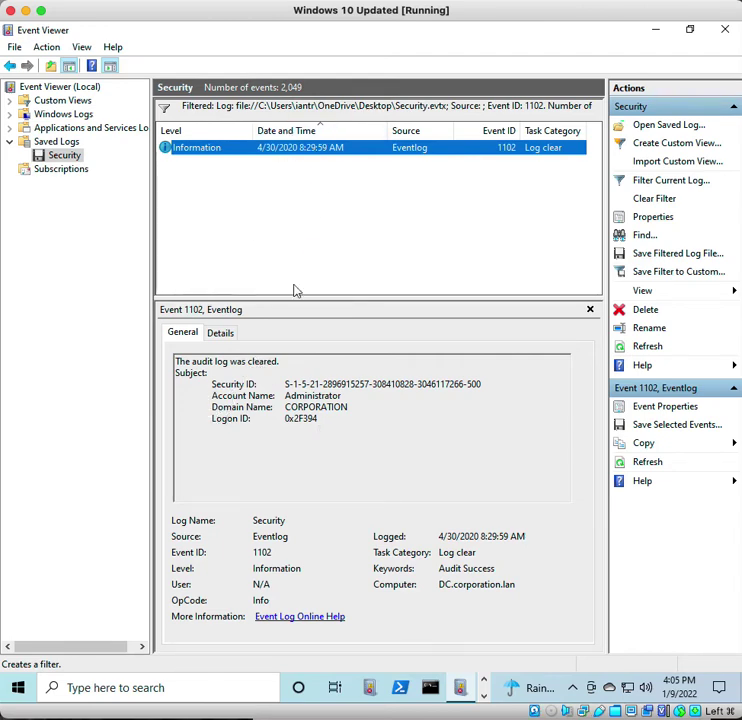
pyautogui.click(215, 338)
pyautogui.click(197, 339)
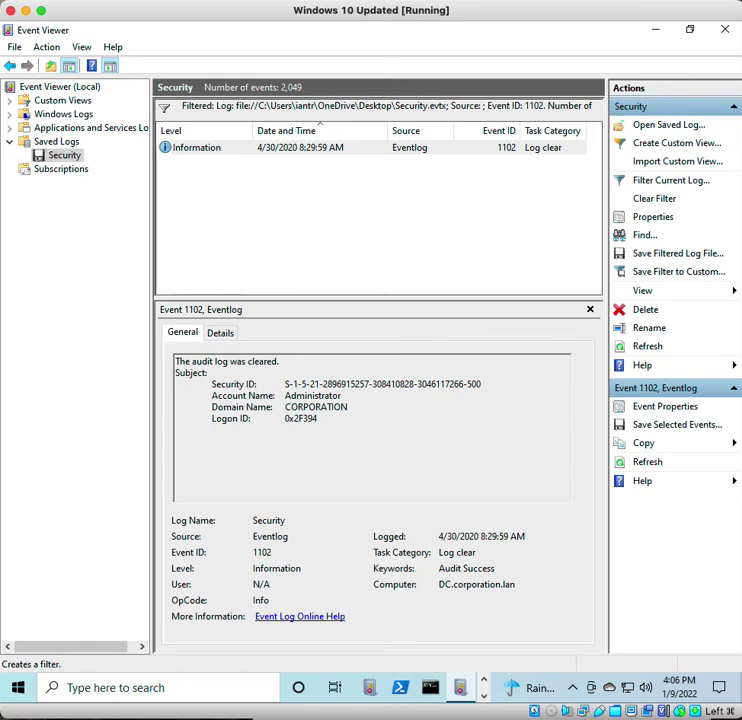
# - In Edge, go from the All Event IDs list to the reference page for event 4727
pyautogui.click(483, 687)
pyautogui.click(369, 692)
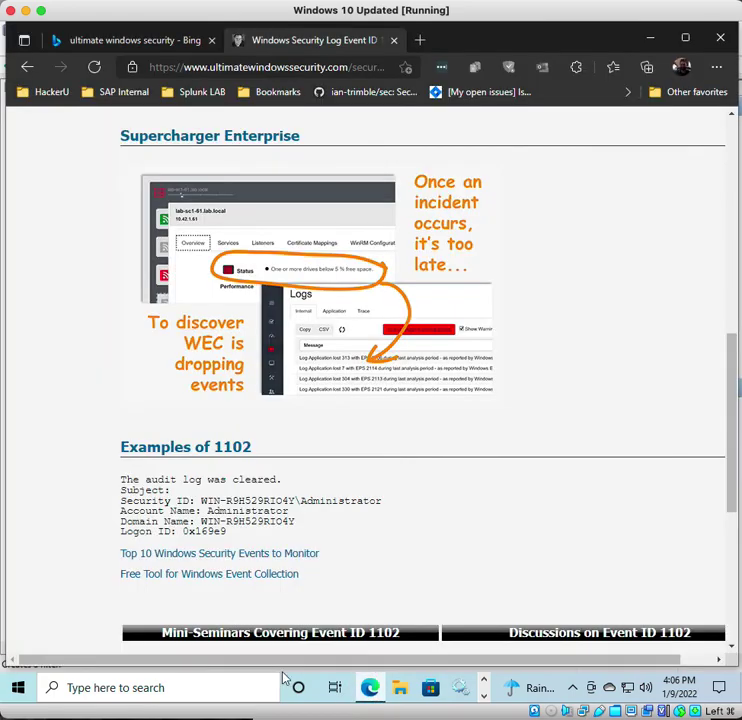
pyautogui.scroll(6, 154, 442)
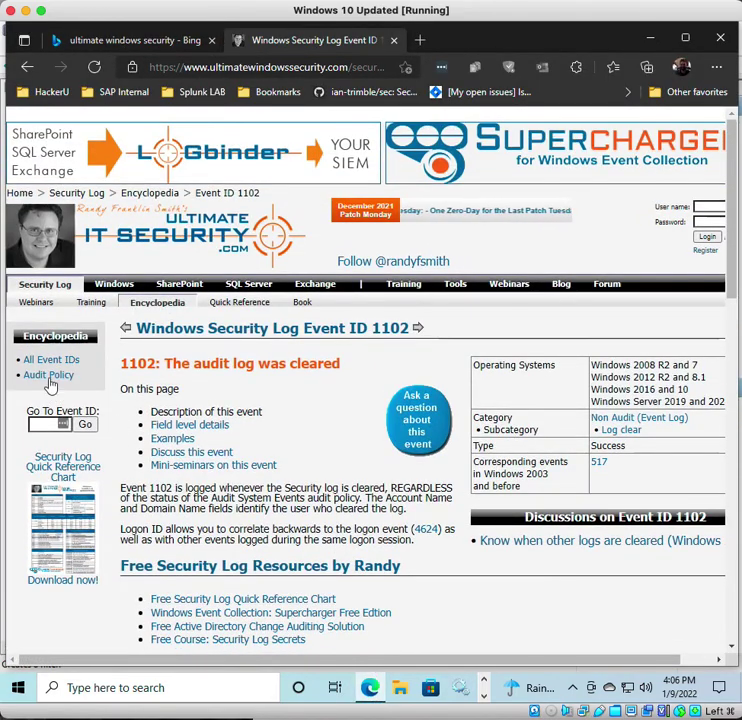
pyautogui.click(45, 360)
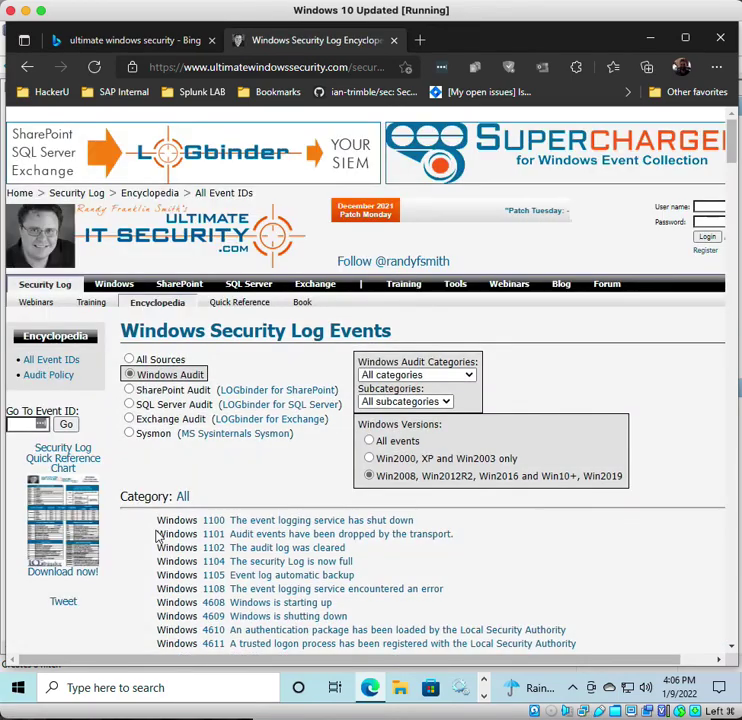
pyautogui.scroll(-10, 161, 535)
pyautogui.scroll(-5, 311, 636)
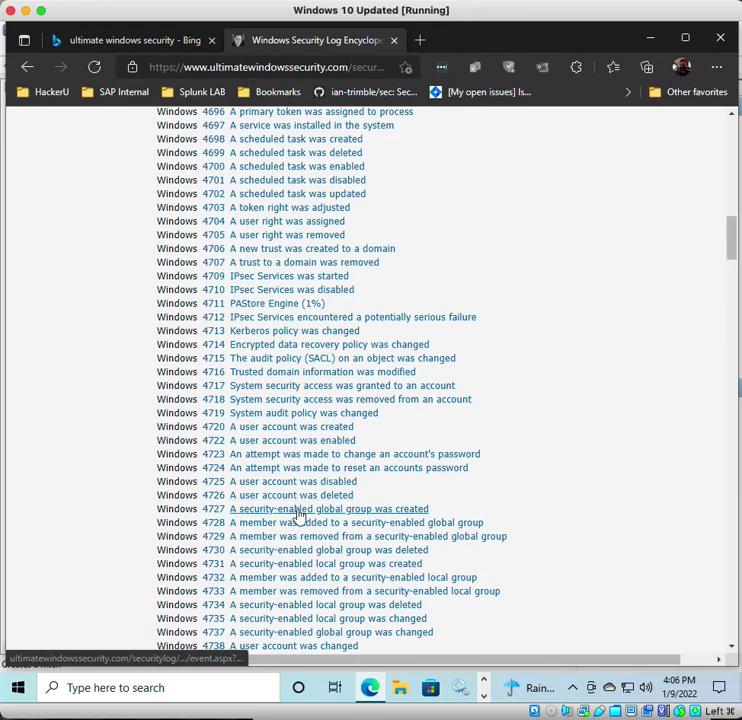
pyautogui.click(296, 511)
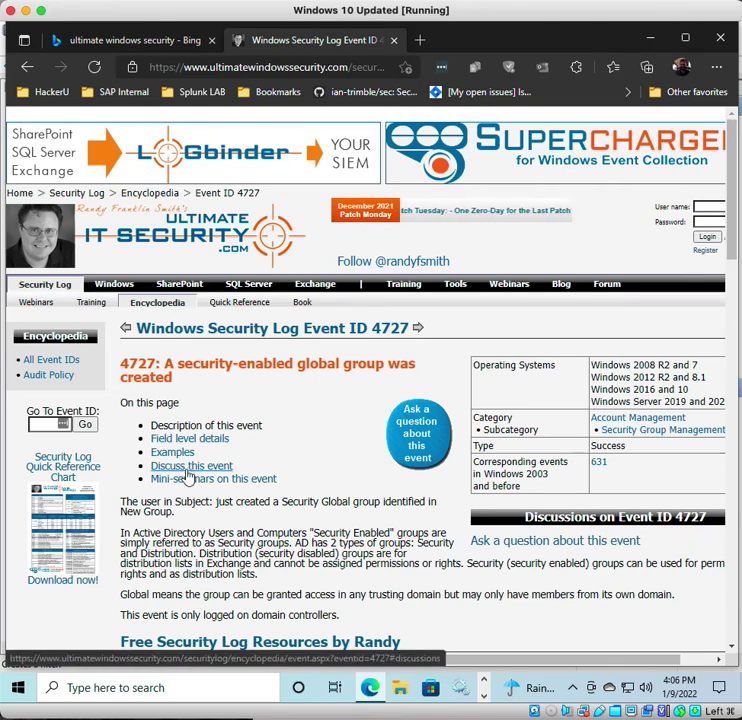
# - Read and highlight the 4727 page's sentences explaining global groups and their access
pyautogui.scroll(-2, 172, 533)
pyautogui.scroll(-3, 172, 533)
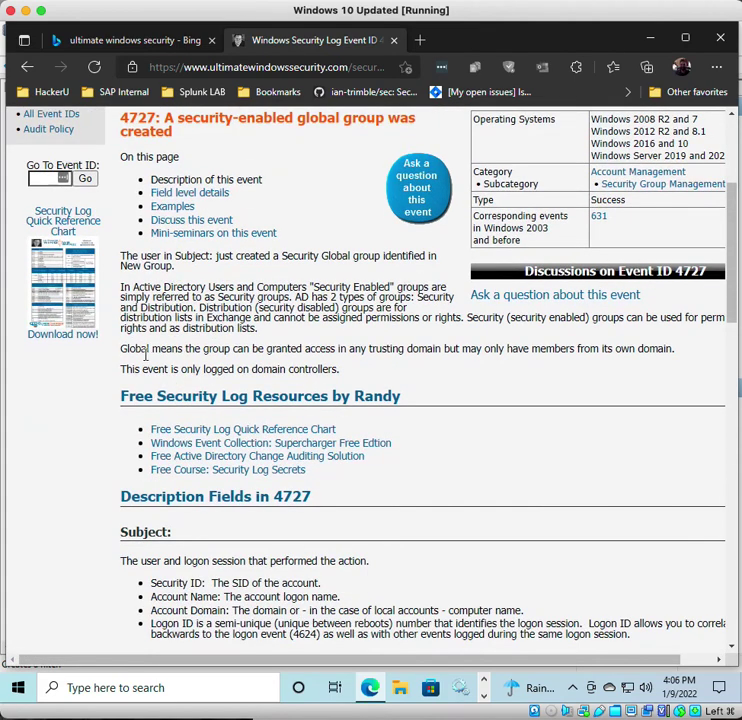
pyautogui.moveTo(121, 353); pyautogui.dragTo(265, 358)
pyautogui.click(262, 350)
pyautogui.moveTo(134, 349); pyautogui.dragTo(560, 355)
pyautogui.click(583, 331)
pyautogui.scroll(-3, 217, 368)
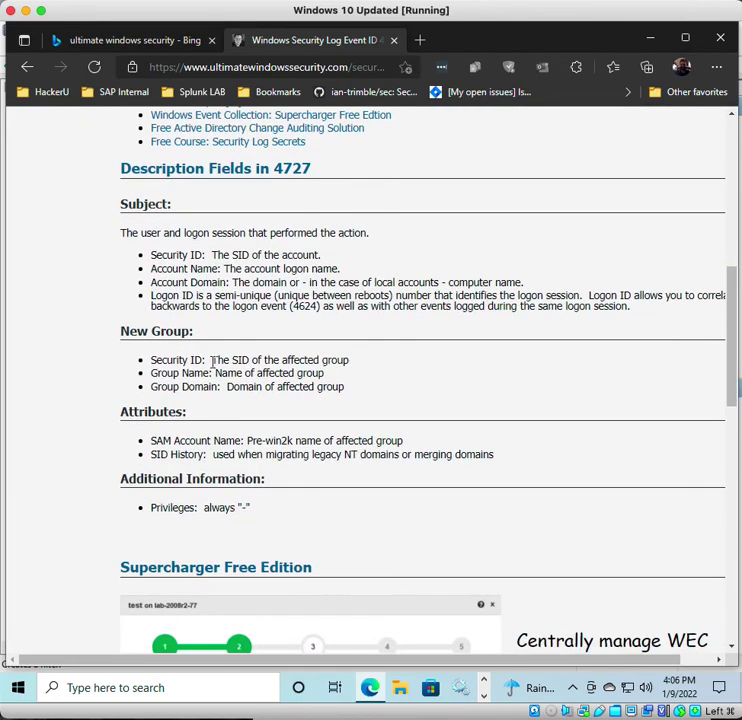
pyautogui.scroll(5, 212, 362)
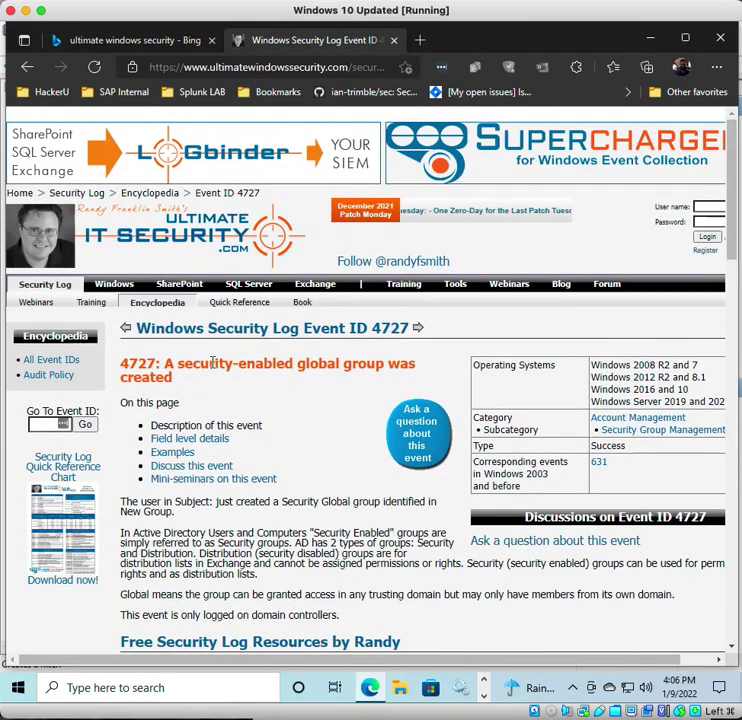
pyautogui.click(483, 680)
pyautogui.click(485, 700)
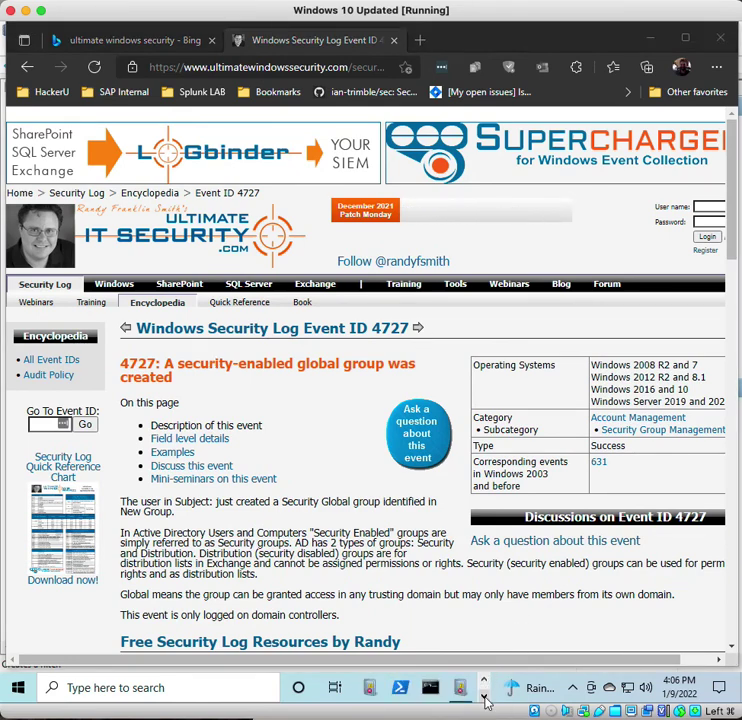
# - Back in Event Viewer, change the current log filter from Event ID 1102 to 4727
pyautogui.moveTo(460, 685)
pyautogui.click(476, 637)
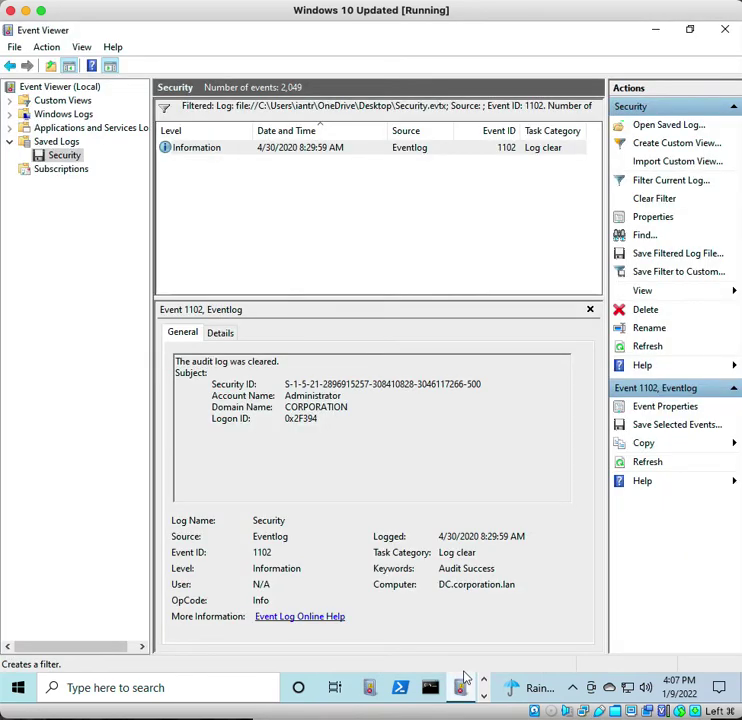
pyautogui.click(651, 181)
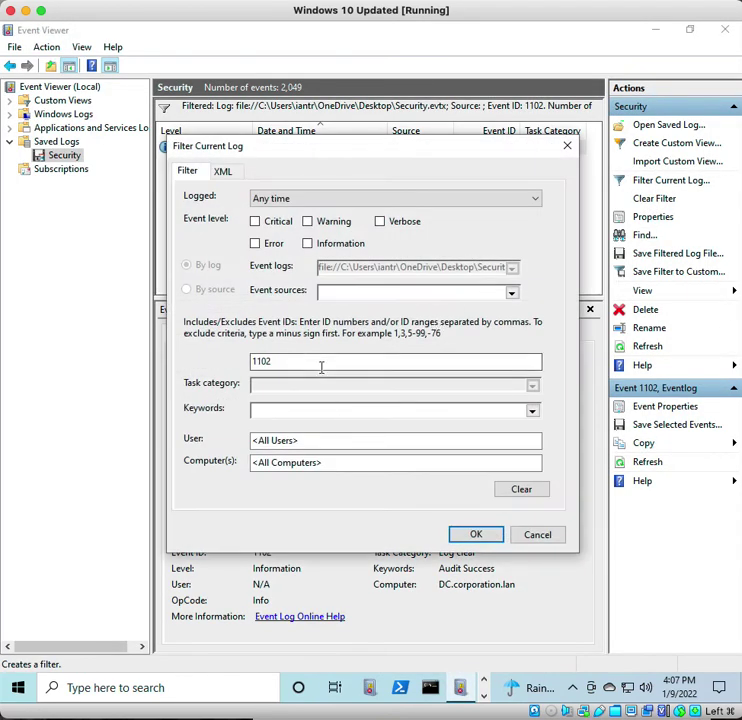
pyautogui.moveTo(321, 367); pyautogui.dragTo(225, 376)
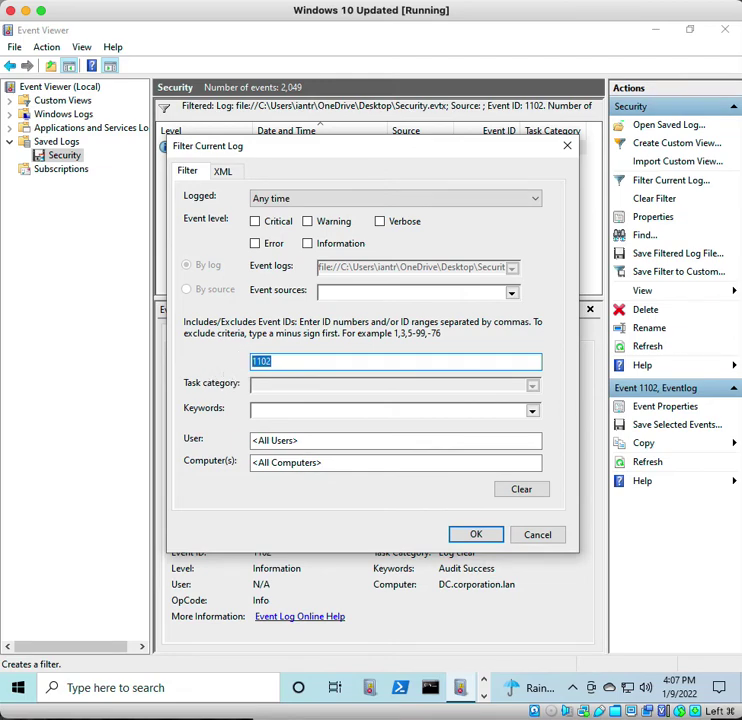
pyautogui.write('4727')
pyautogui.click(483, 532)
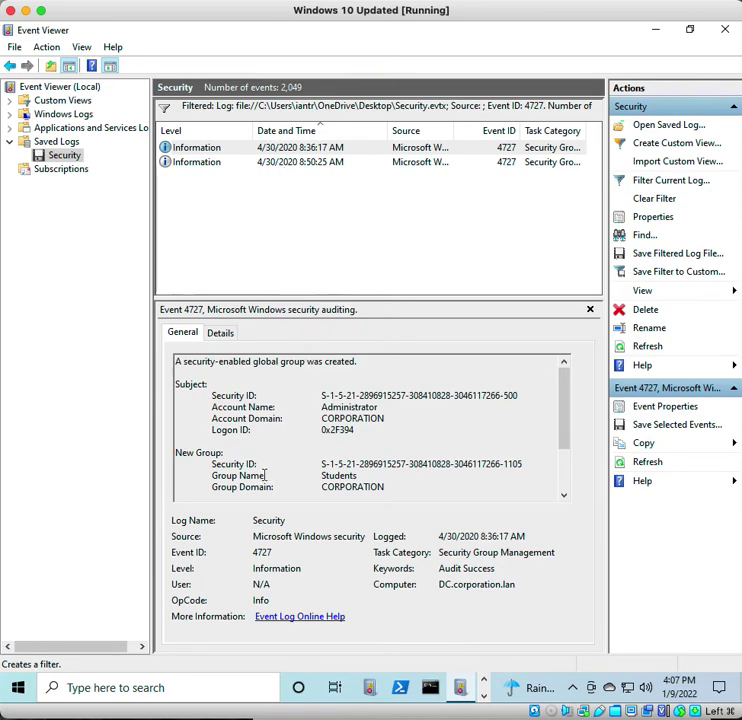
# - Review the 8:50:25 AM and 8:36:17 AM group-creation events, ending on the Disabled Users one
pyautogui.click(183, 164)
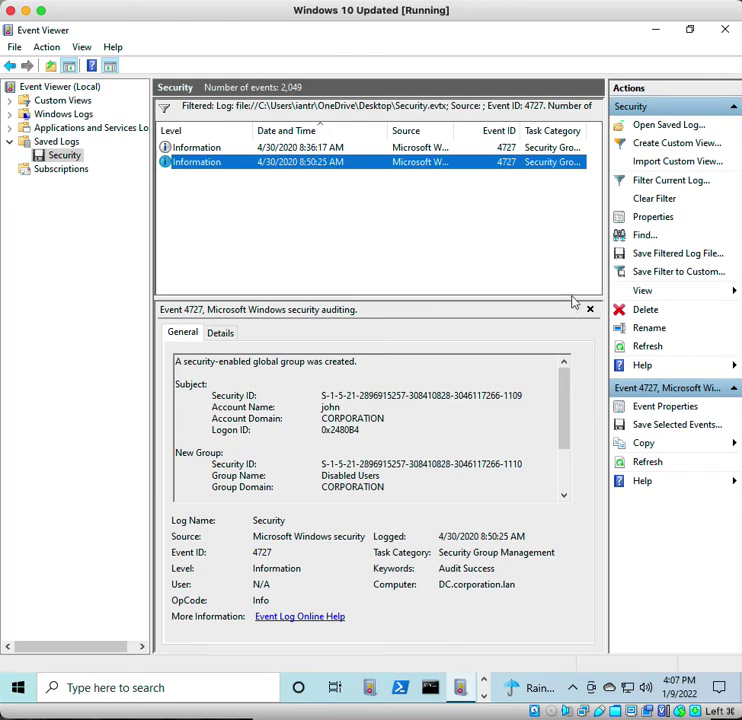
pyautogui.click(541, 148)
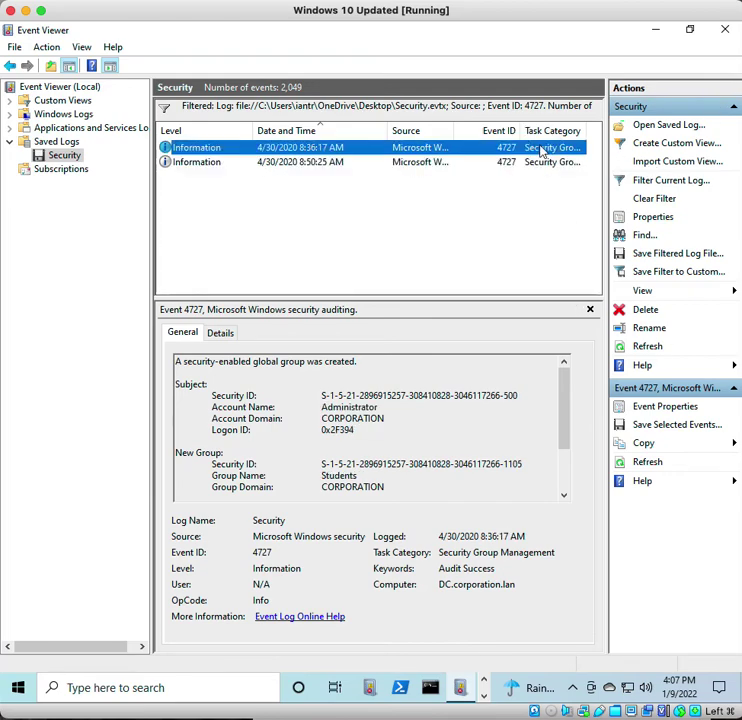
pyautogui.click(510, 168)
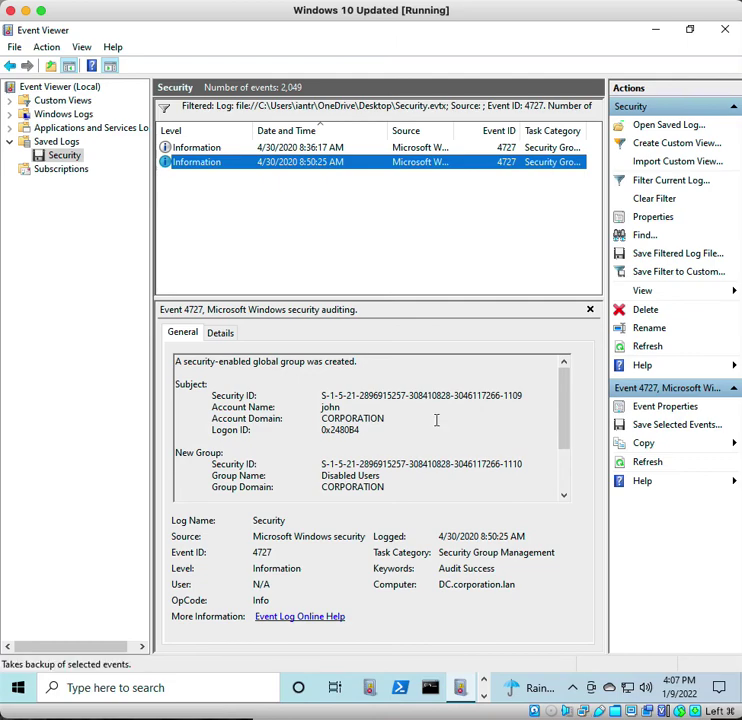
# - Look up event 4726, 'A user account was deleted', in Edge's All Event IDs list, then return to Event Viewer
pyautogui.click(484, 680)
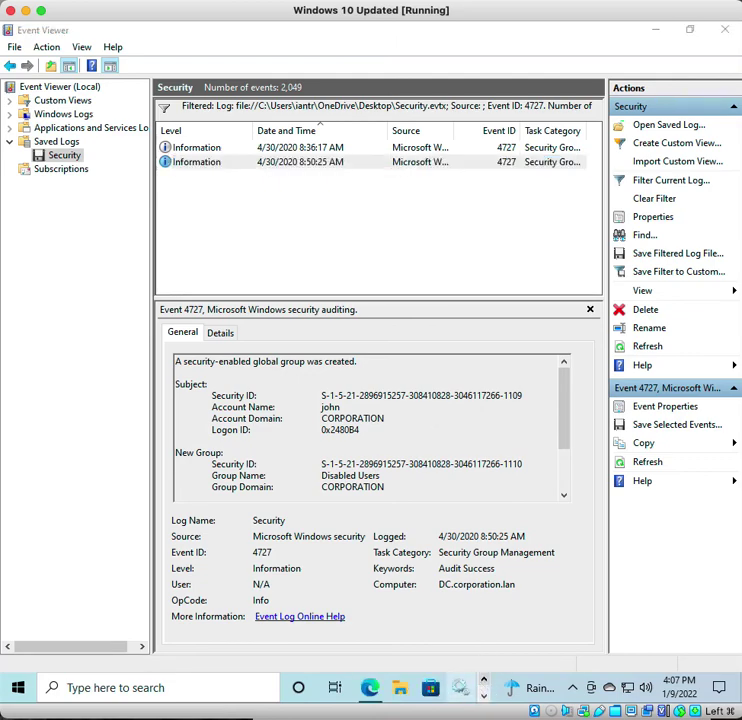
pyautogui.click(366, 695)
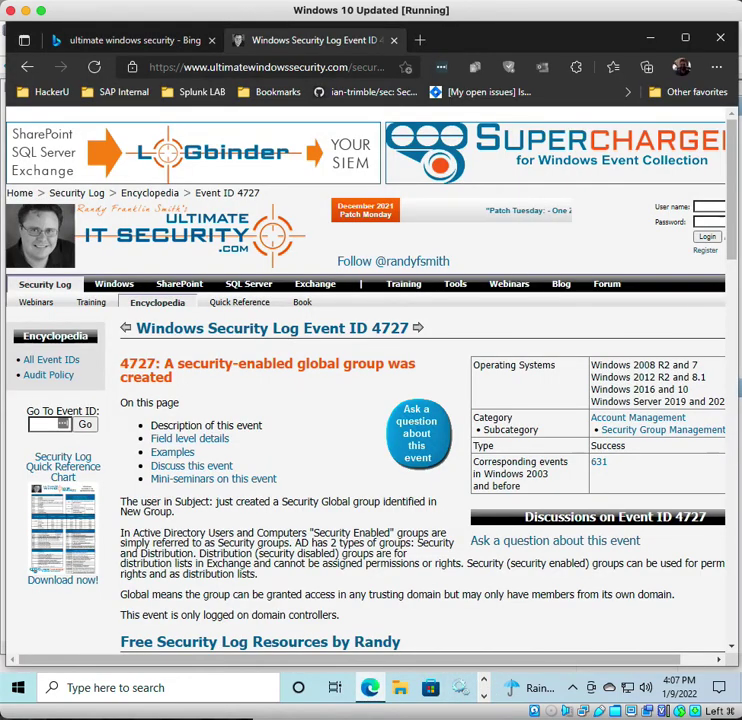
pyautogui.click(30, 363)
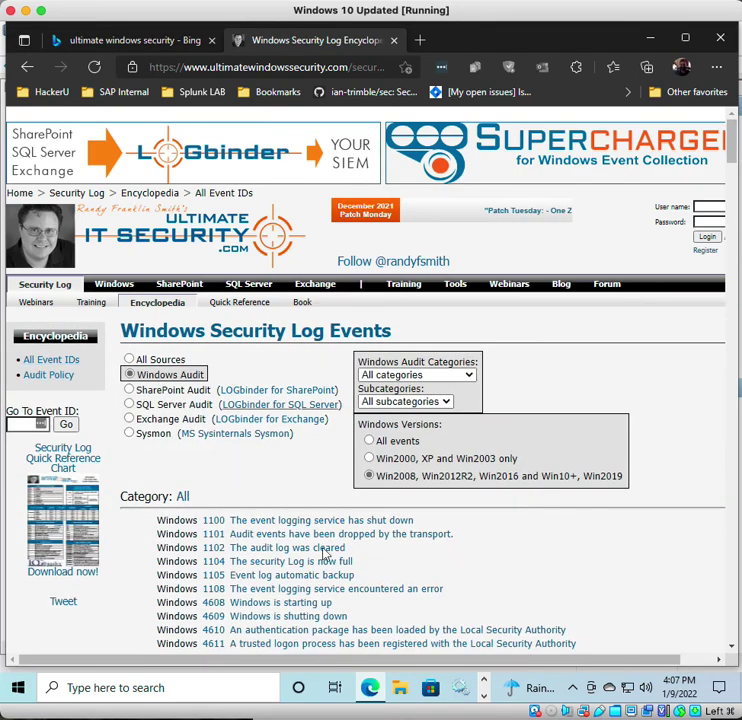
pyautogui.scroll(-5, 305, 569)
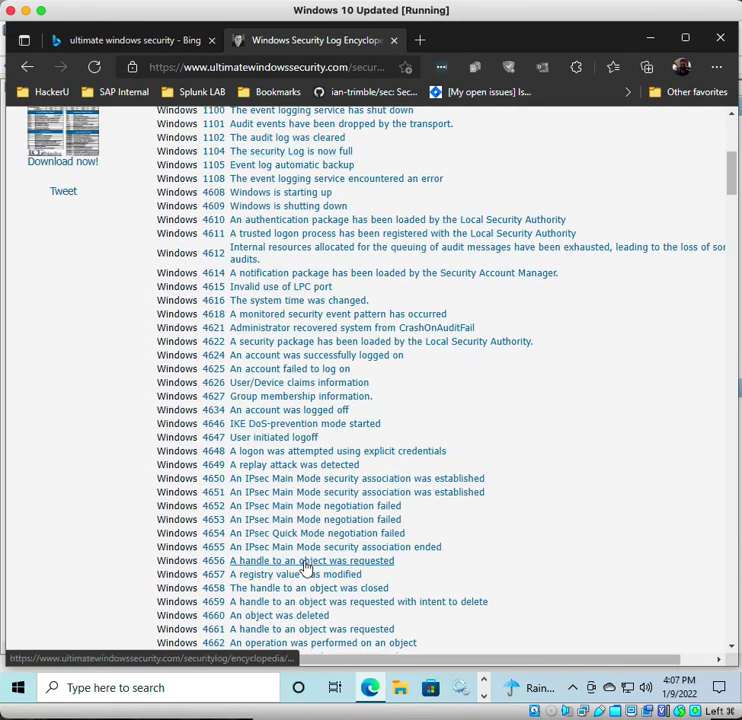
pyautogui.scroll(-4, 306, 567)
pyautogui.scroll(-3, 306, 560)
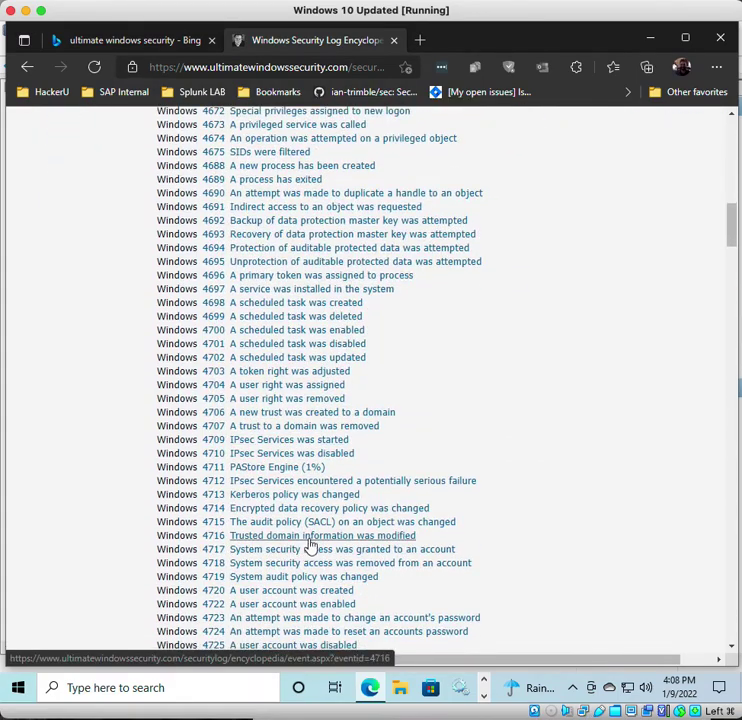
pyautogui.scroll(-3, 311, 545)
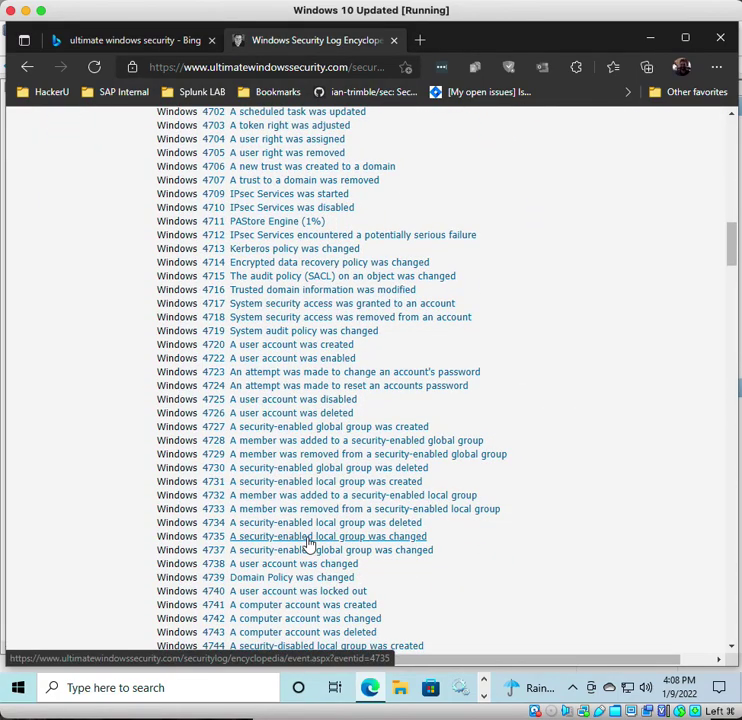
pyautogui.click(280, 415)
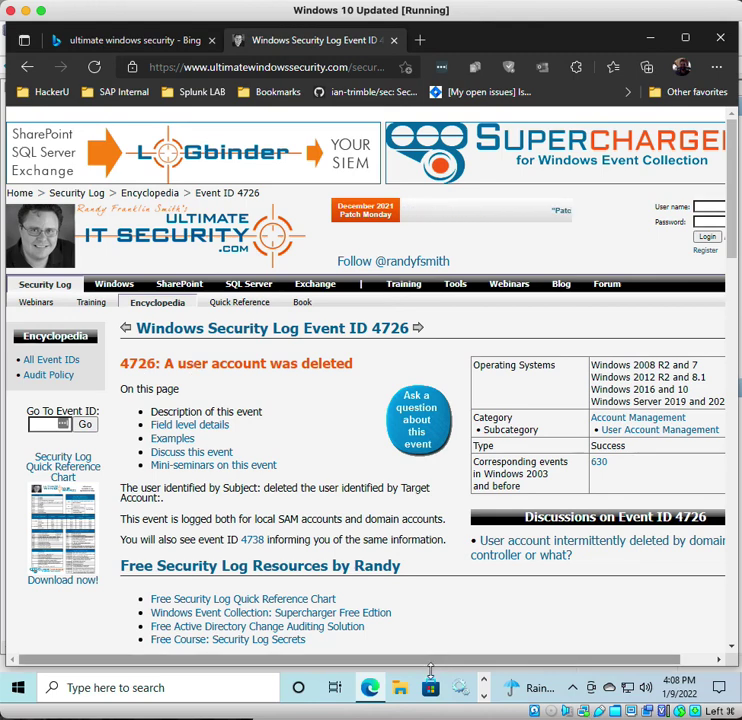
pyautogui.click(482, 684)
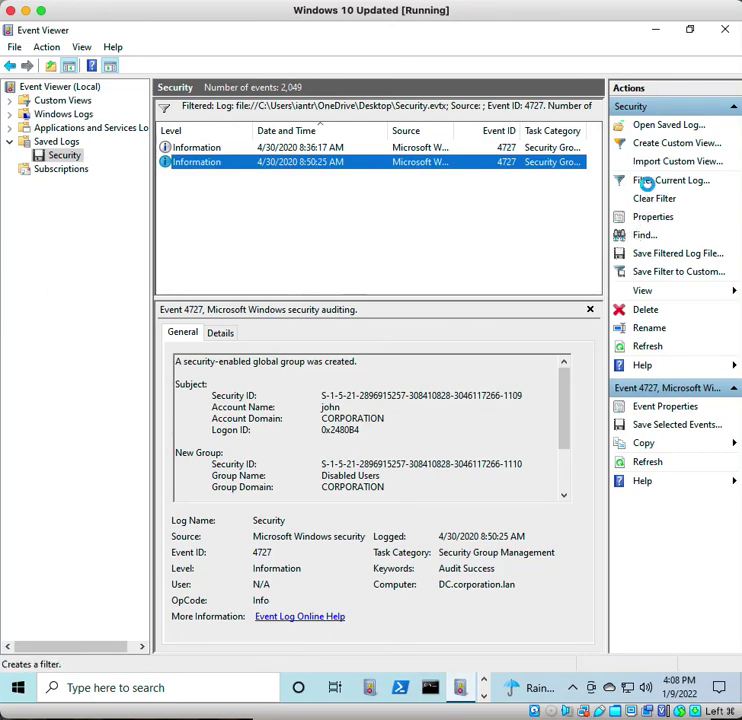
# - Change the Event ID filter from 4727 to 4726, leaving the single 8:52:47 AM account-deletion event
pyautogui.click(648, 184)
pyautogui.moveTo(313, 368); pyautogui.dragTo(238, 376)
pyautogui.write('4726')
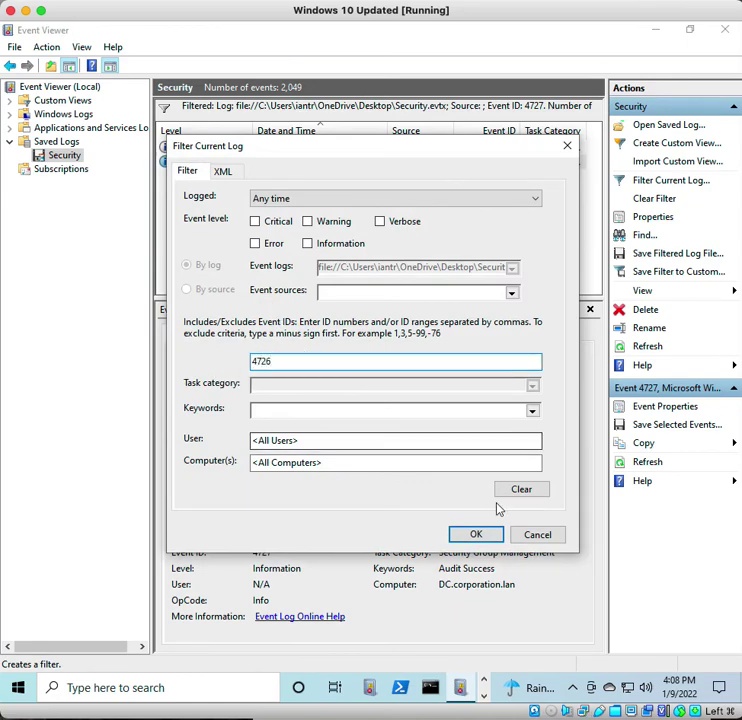
pyautogui.click(458, 536)
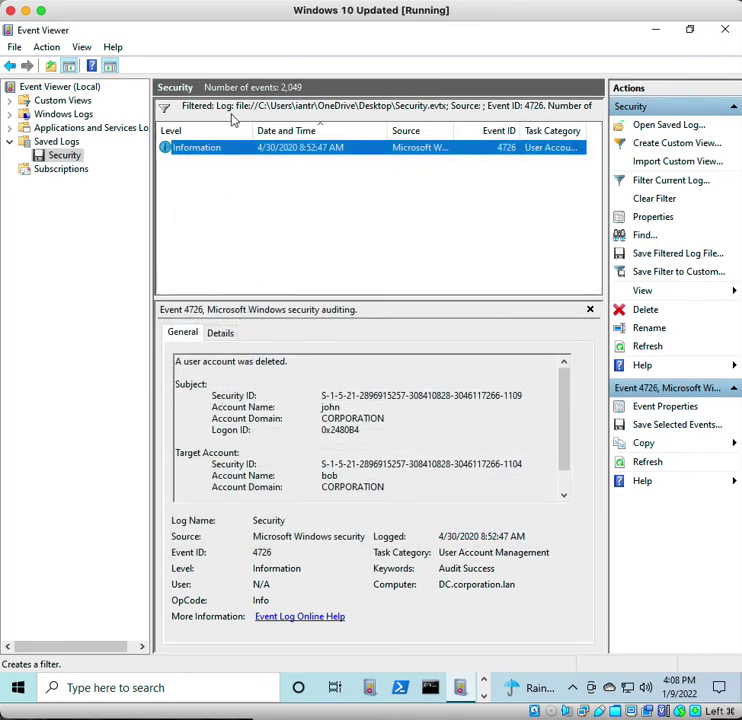